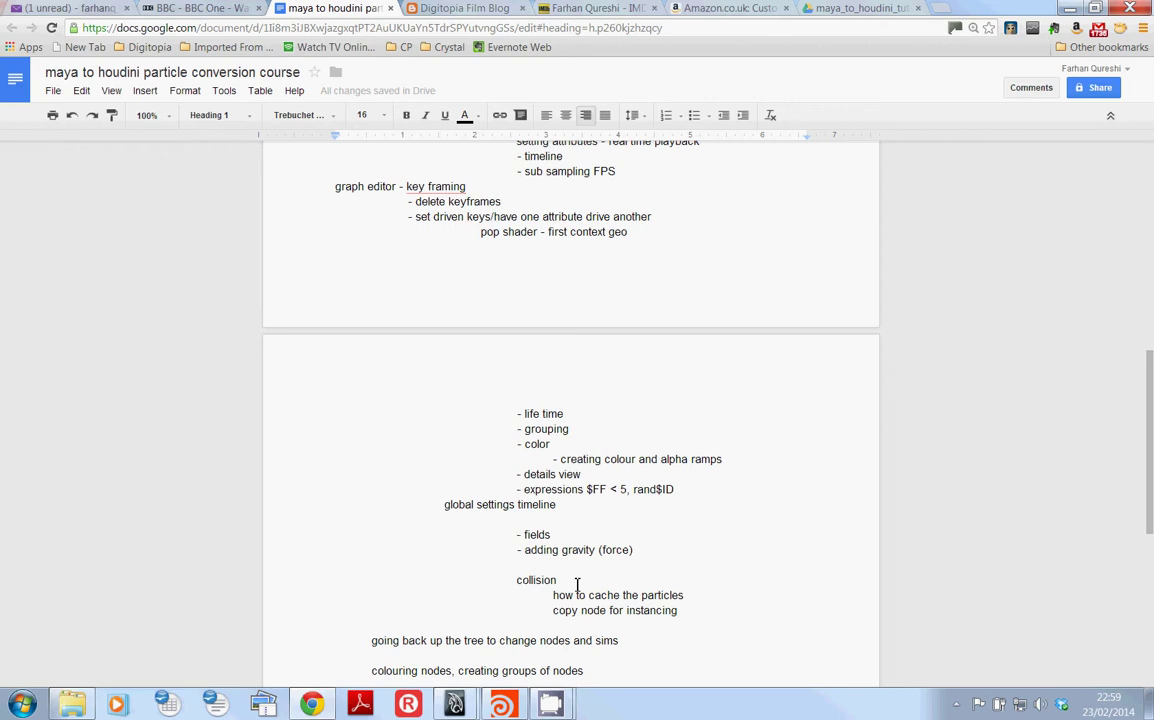
Review the end of the course outline, highlight the word "flipbooking", and bring Houdini to the front
{"action": "scroll", "coordinate": [577, 585], "scroll_direction": "down", "scroll_amount": 1}
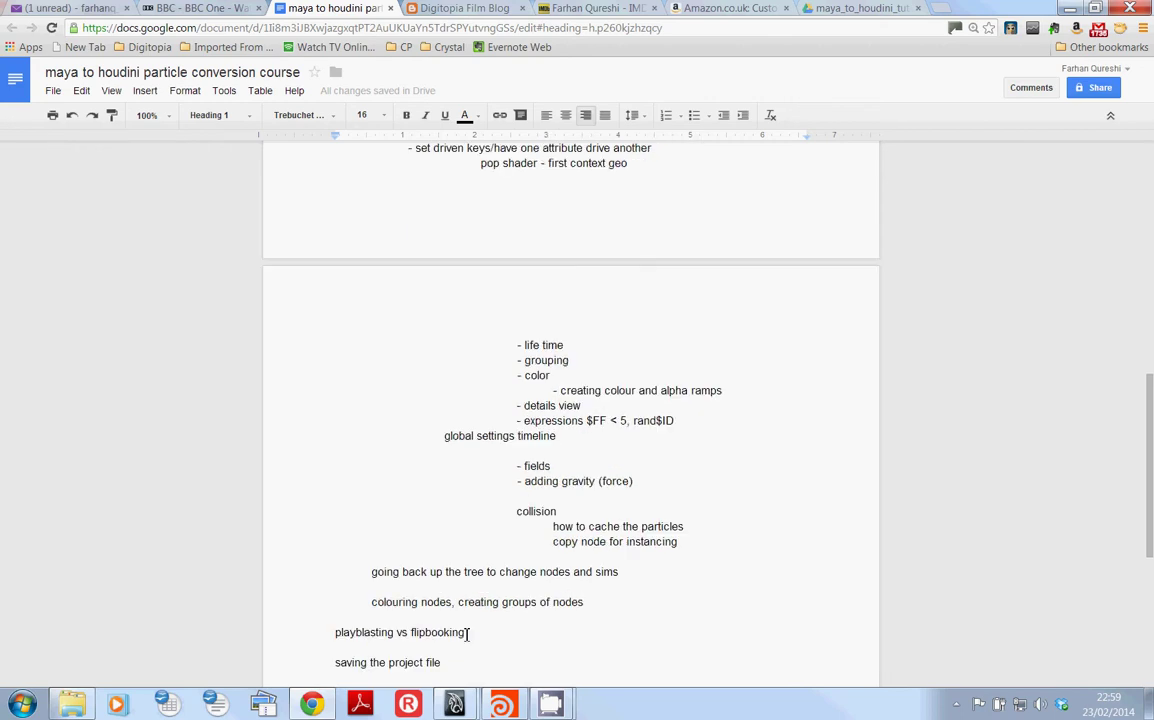
{"action": "left_click_drag", "start_coordinate": [336, 632], "coordinate": [414, 632]}
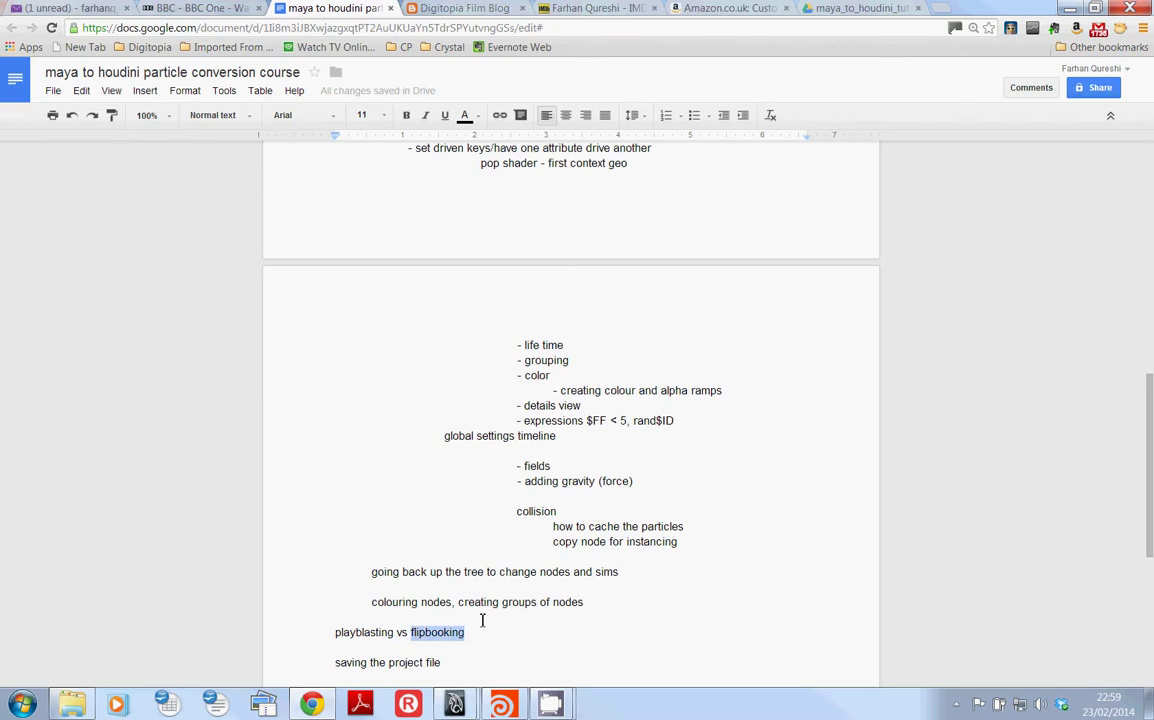
{"action": "scroll", "coordinate": [484, 618], "scroll_direction": "down", "scroll_amount": 3}
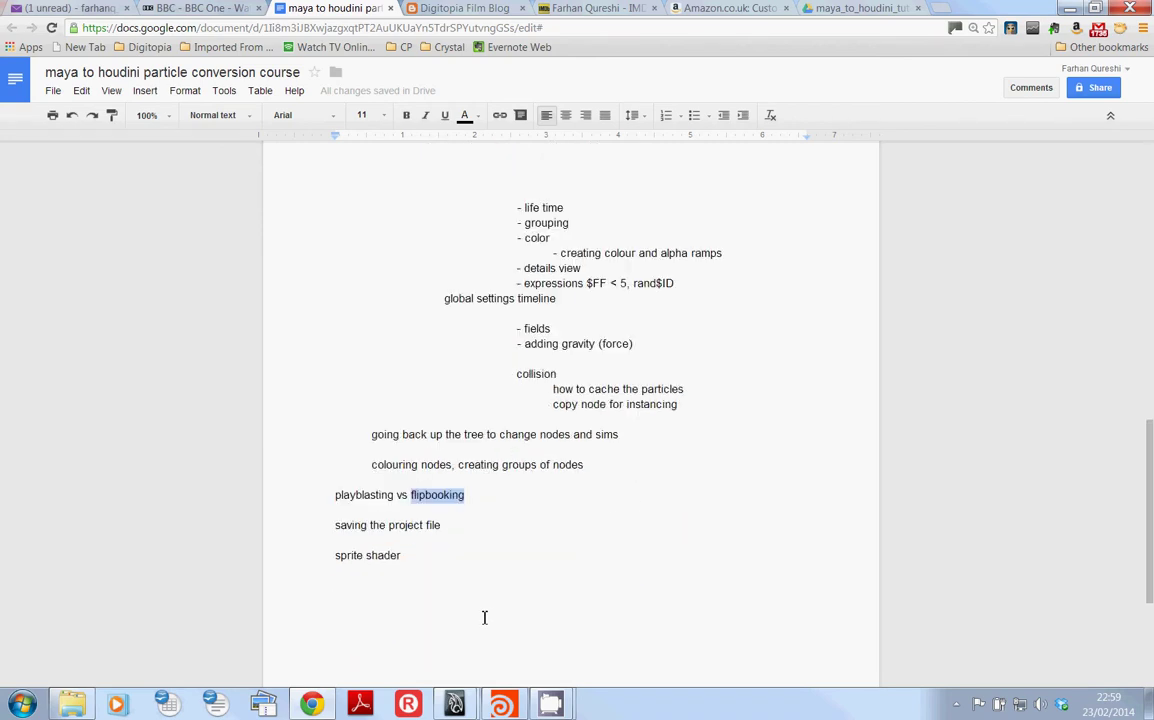
{"action": "left_click", "coordinate": [1077, 8]}
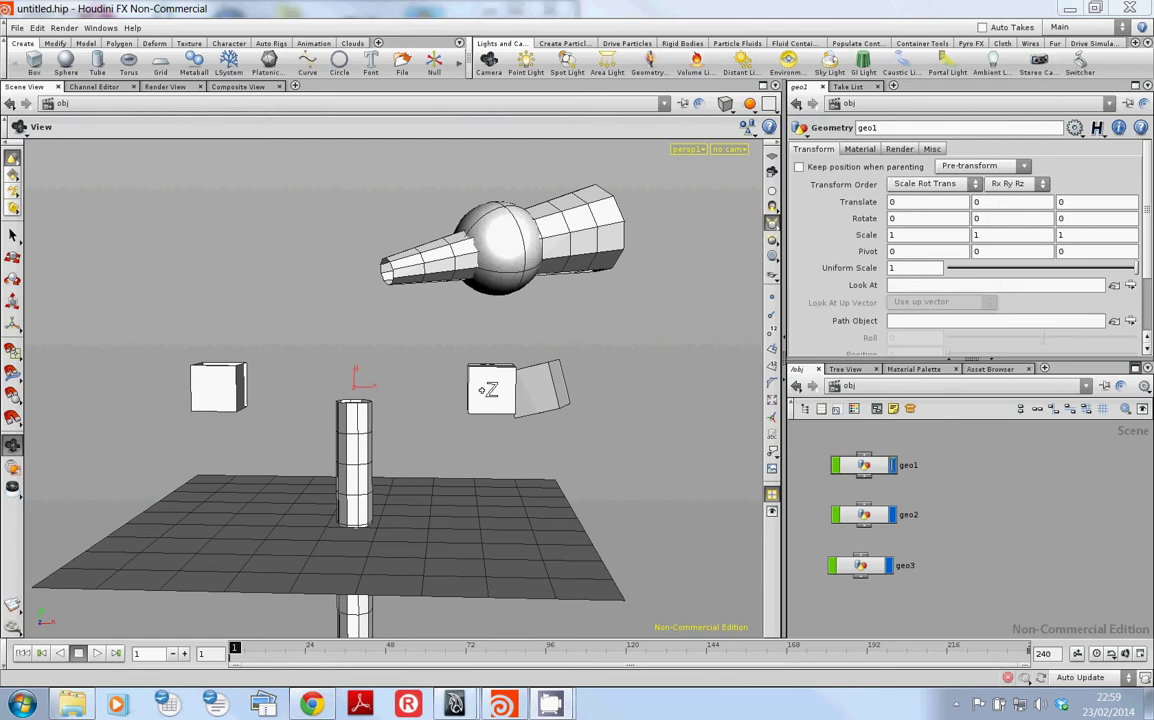
Examine the node network inside geo1 in an enlarged, fitted network view, and return to the object level
{"action": "double_click", "coordinate": [864, 466]}
{"action": "left_click", "coordinate": [873, 580]}
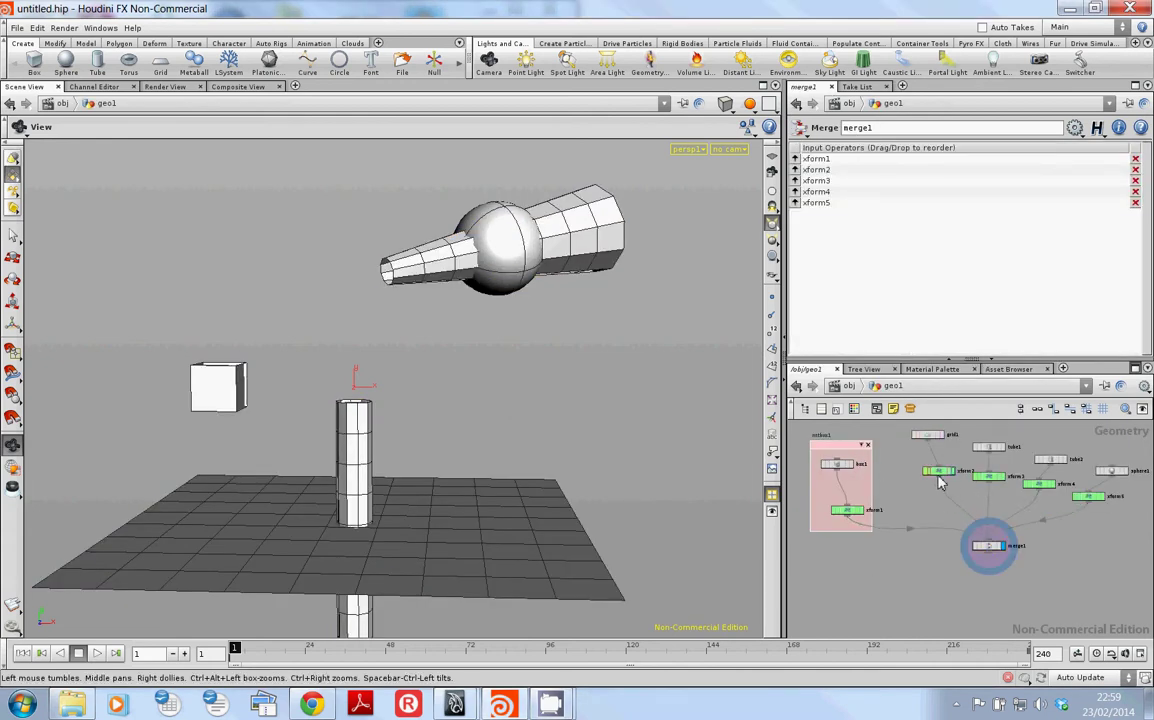
{"action": "key", "text": "ctrl+b"}
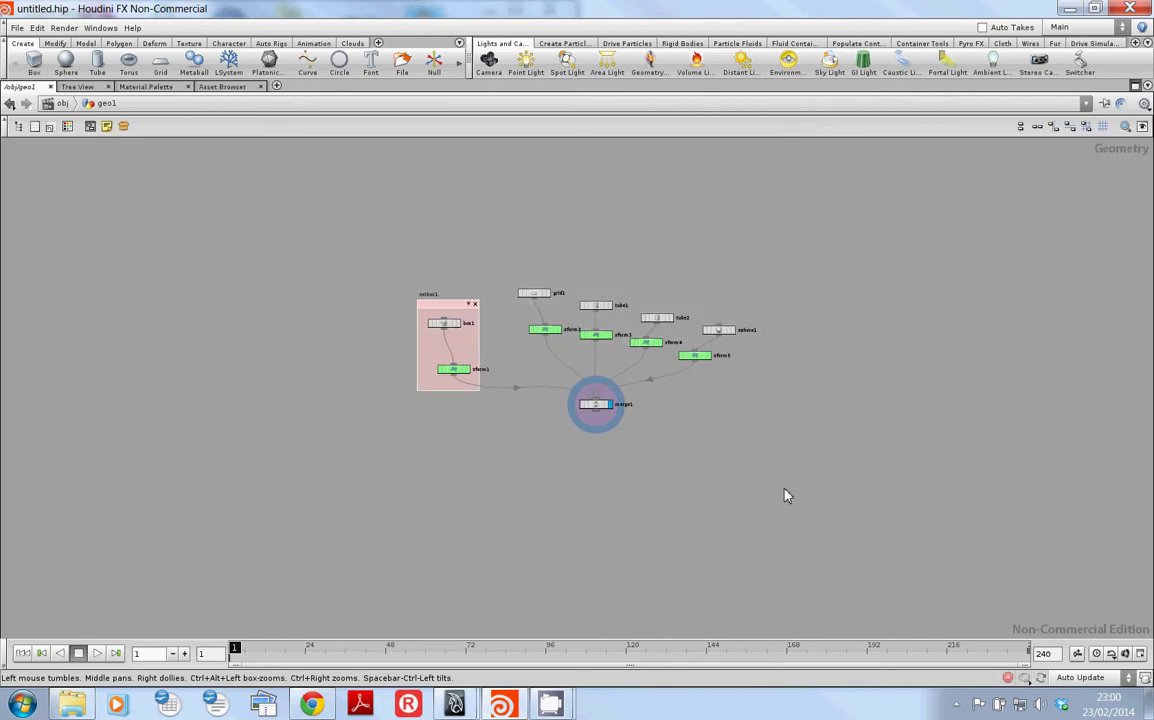
{"action": "key", "text": "h"}
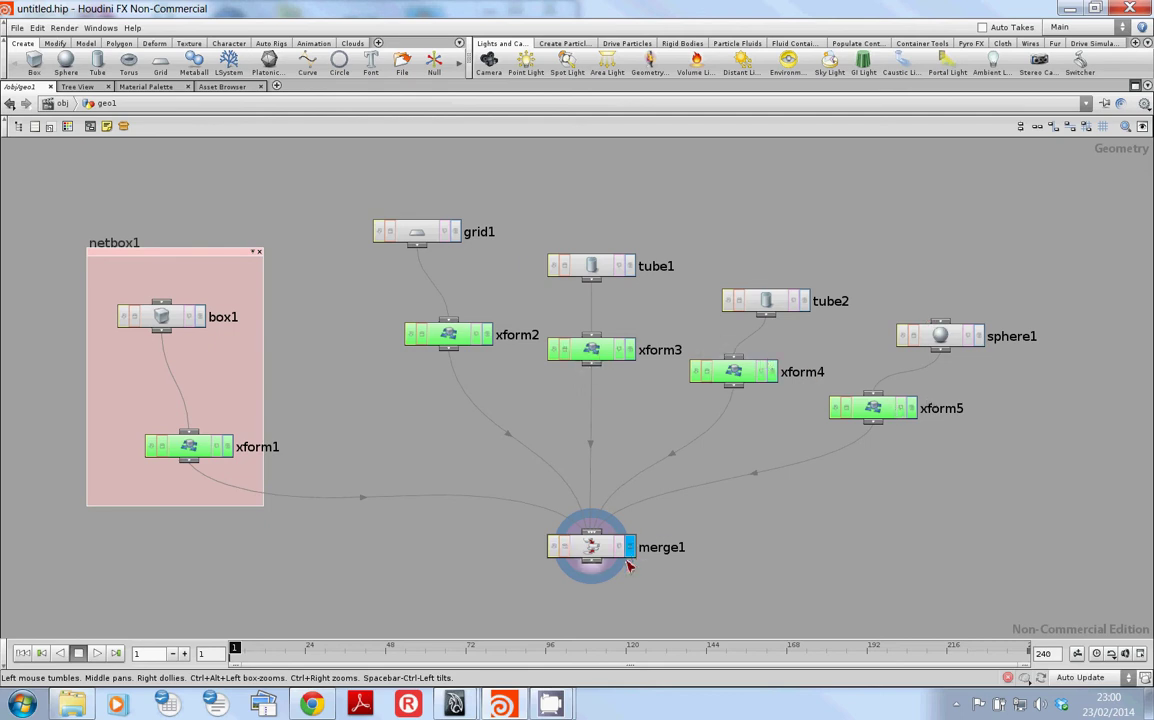
{"action": "key", "text": "ctrl+b"}
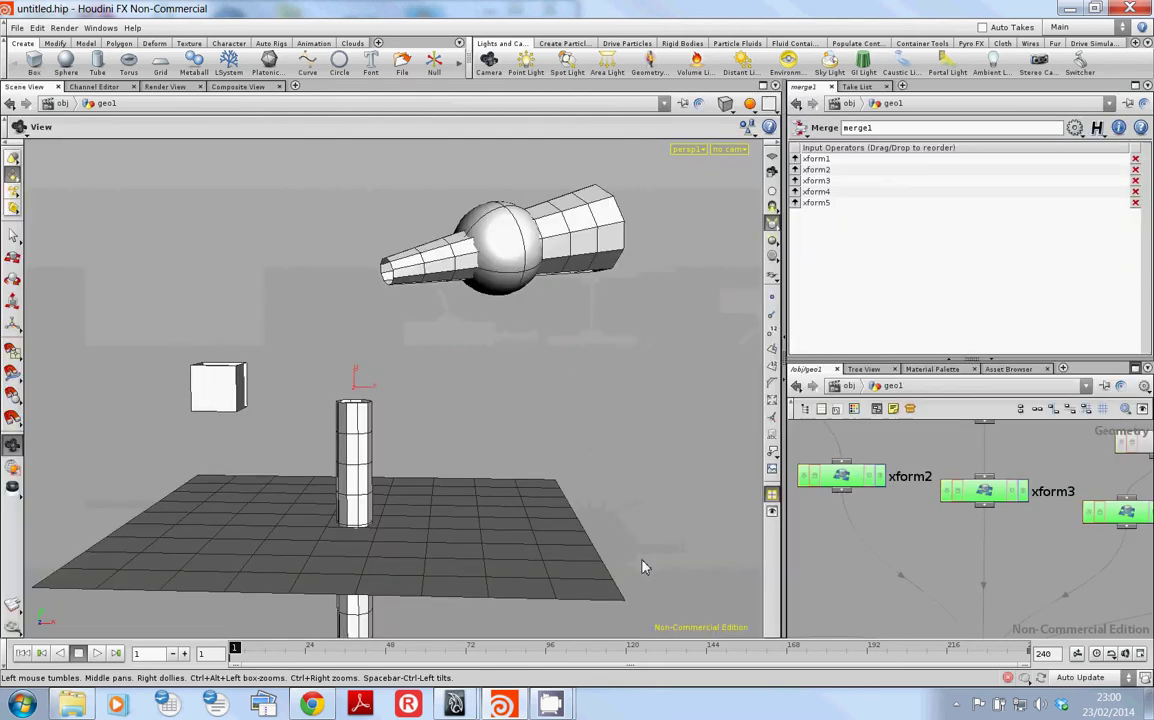
{"action": "left_click", "coordinate": [846, 387]}
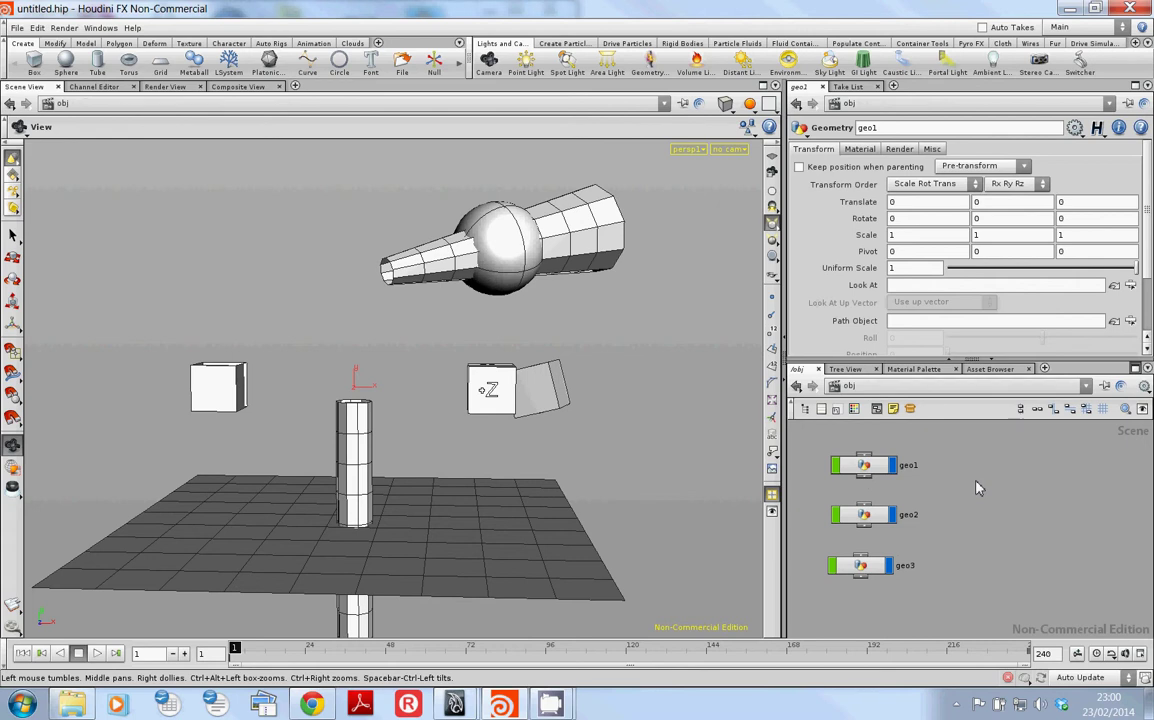
Turn off the display of geo1, look inside its network, and return to the object level
{"action": "left_click", "coordinate": [894, 468]}
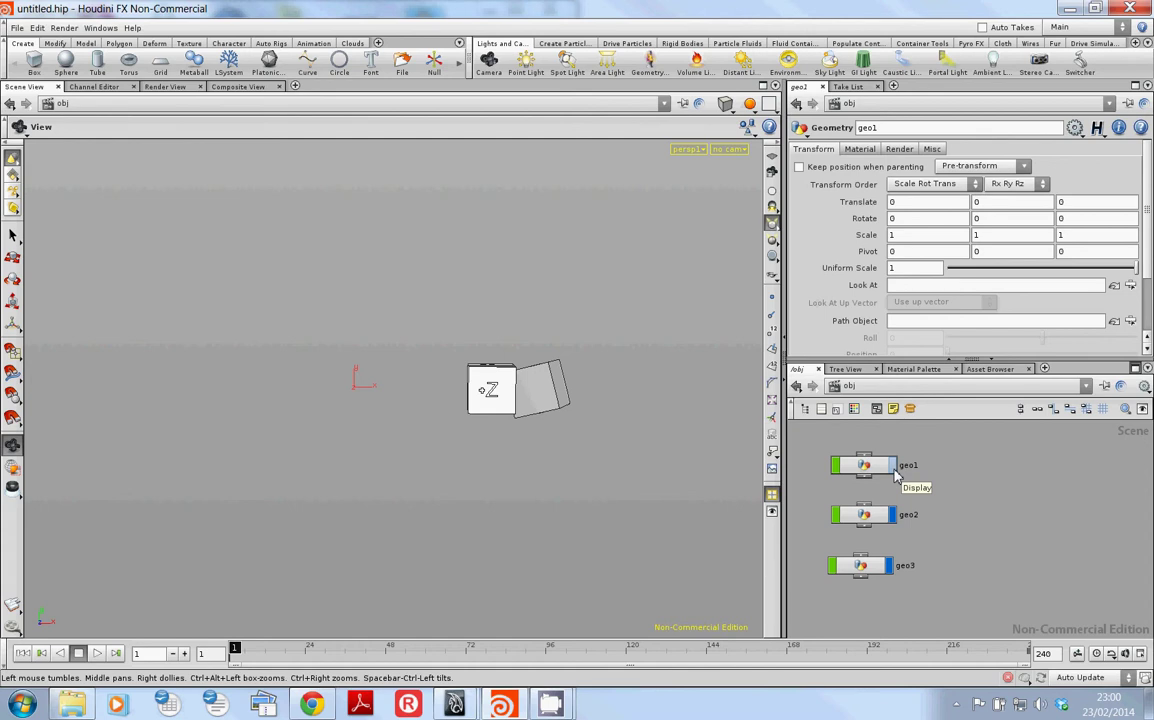
{"action": "left_click", "coordinate": [894, 468]}
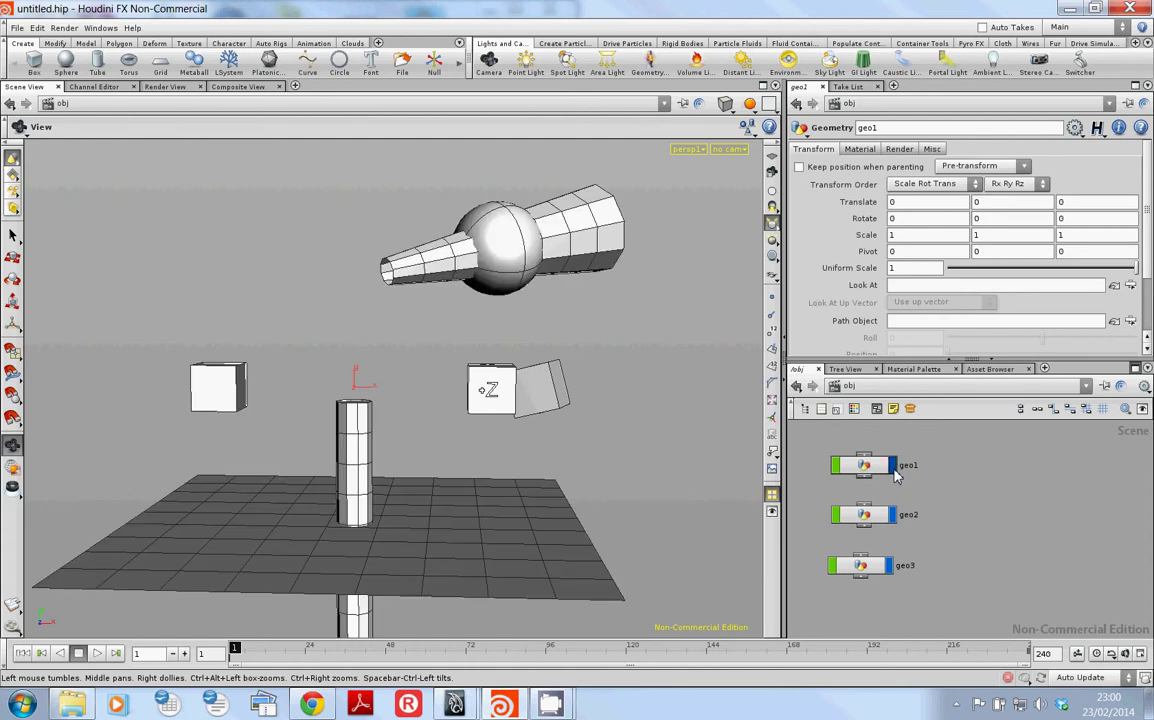
{"action": "left_click", "coordinate": [894, 468]}
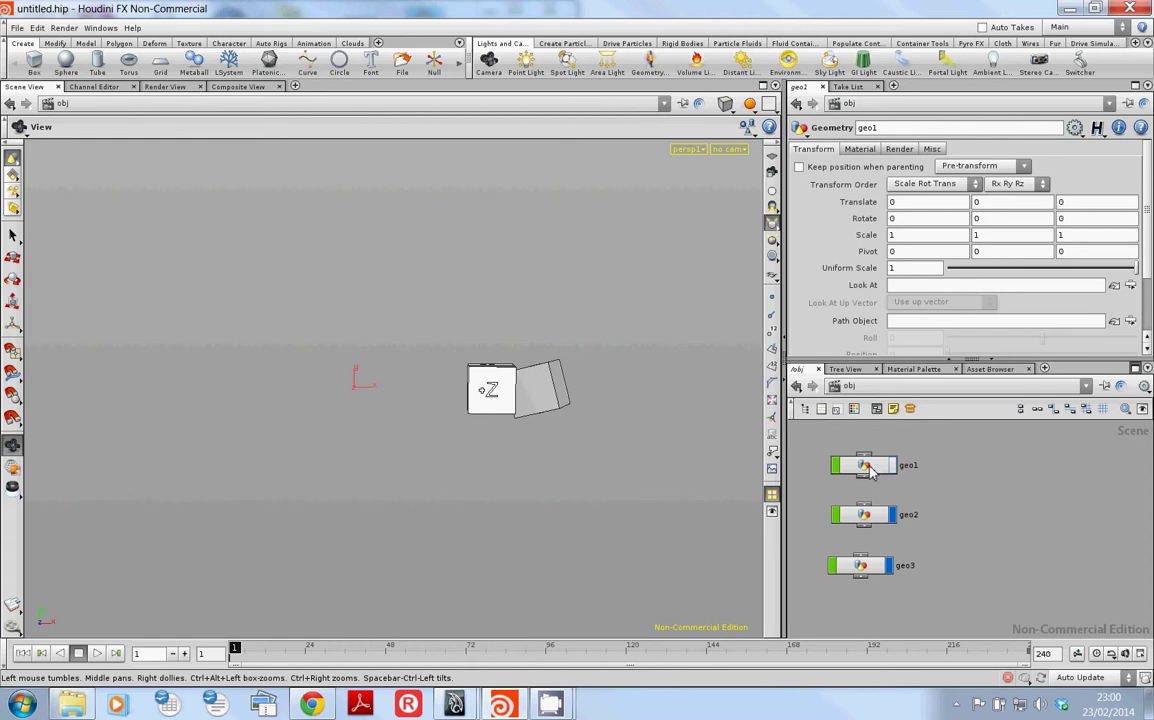
{"action": "double_click", "coordinate": [874, 472]}
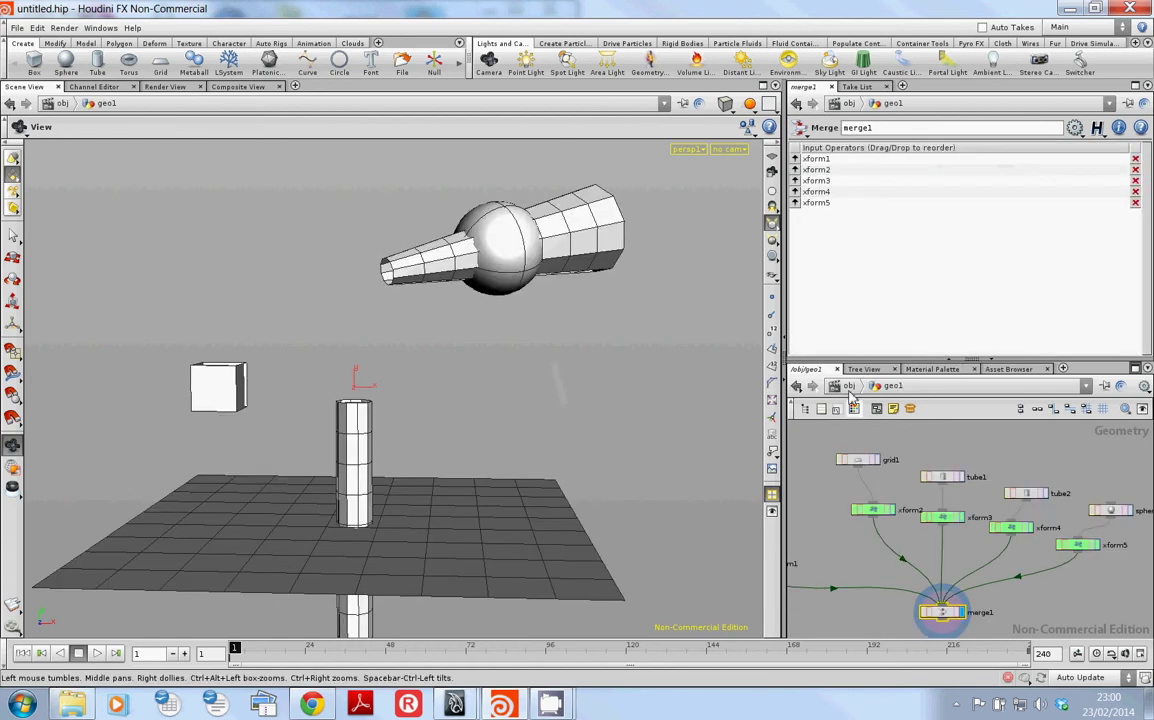
{"action": "key", "text": "u"}
{"action": "left_click", "coordinate": [990, 498]}
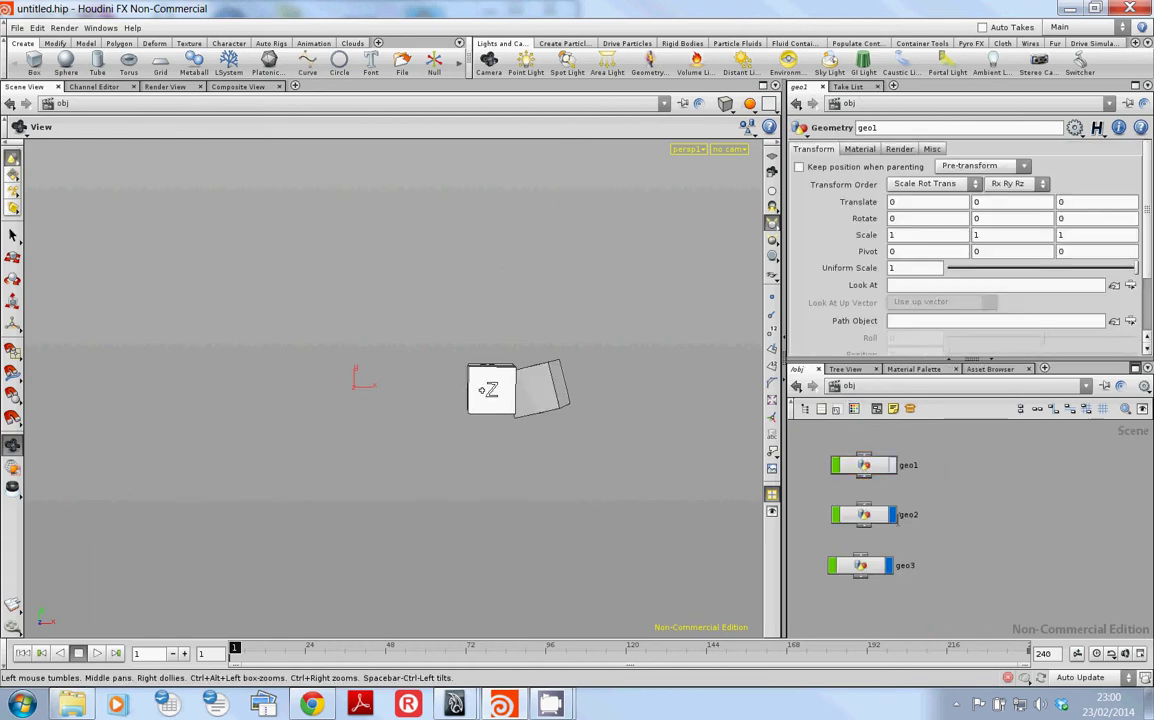
Set the X translation of geo2 to 0
{"action": "left_click", "coordinate": [870, 515]}
{"action": "left_click", "coordinate": [935, 203]}
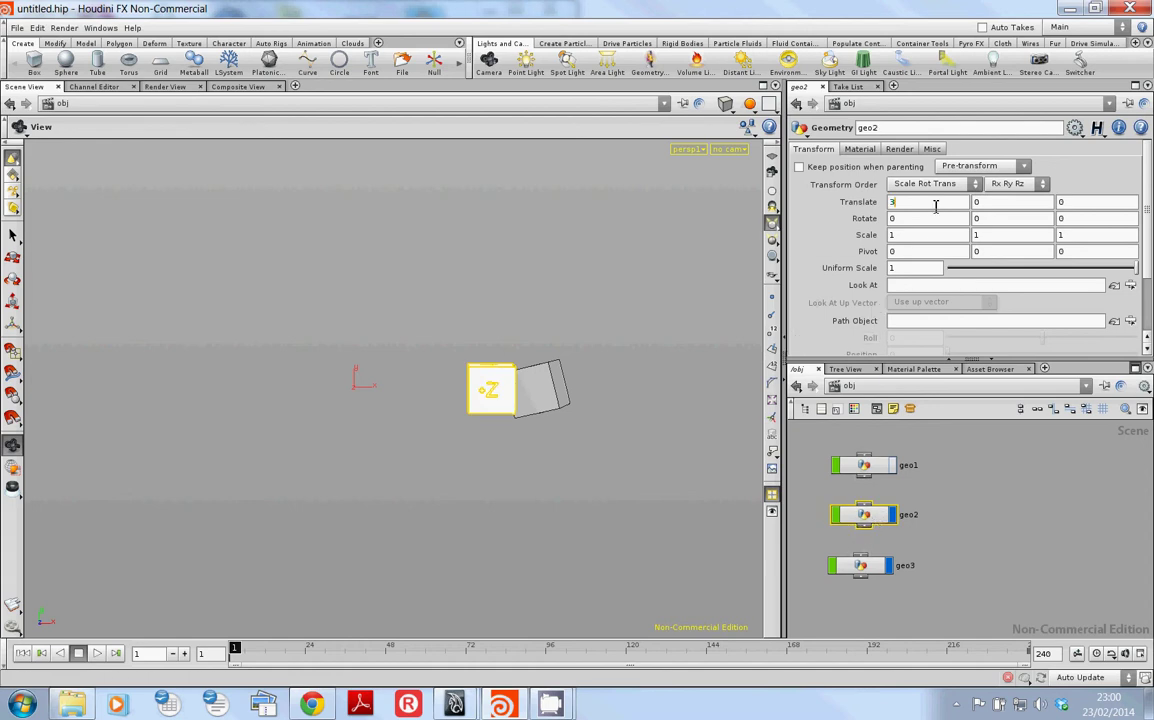
{"action": "type", "text": "0"}
{"action": "key", "text": "Return"}
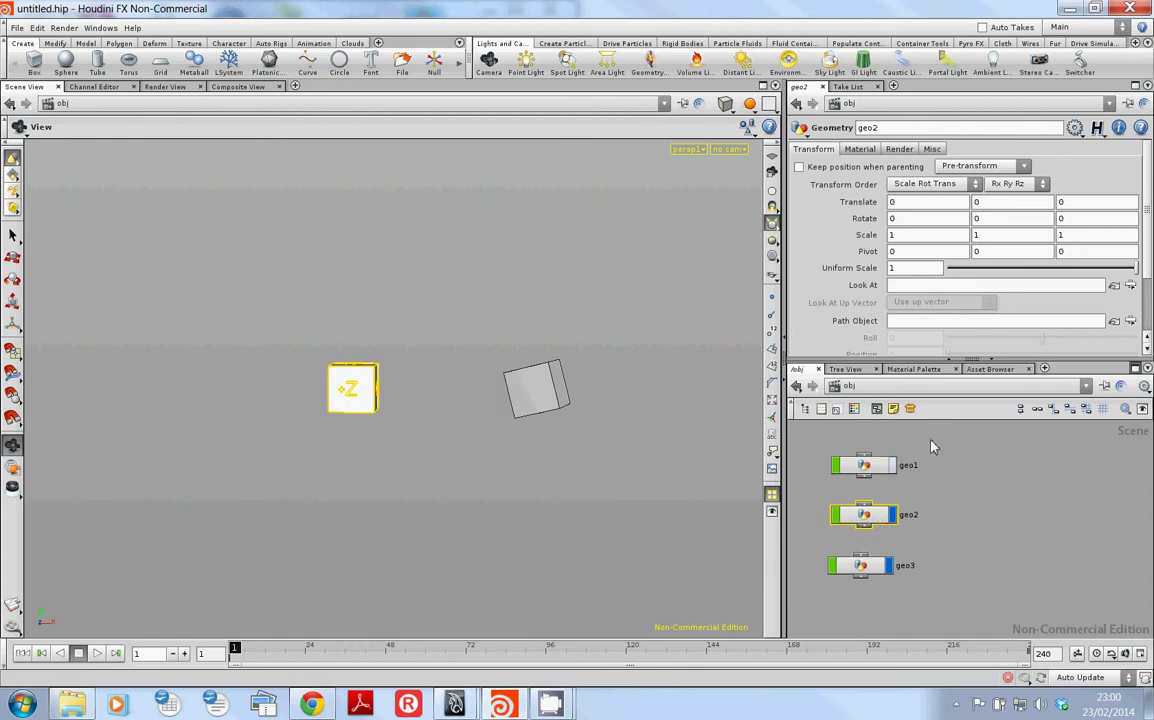
Rename the geo2 node as particles_geo
{"action": "double_click", "coordinate": [910, 515]}
{"action": "left_click", "coordinate": [908, 516]}
{"action": "type", "text": "particles"}
{"action": "key", "text": "End"}
{"action": "key", "text": "Return"}
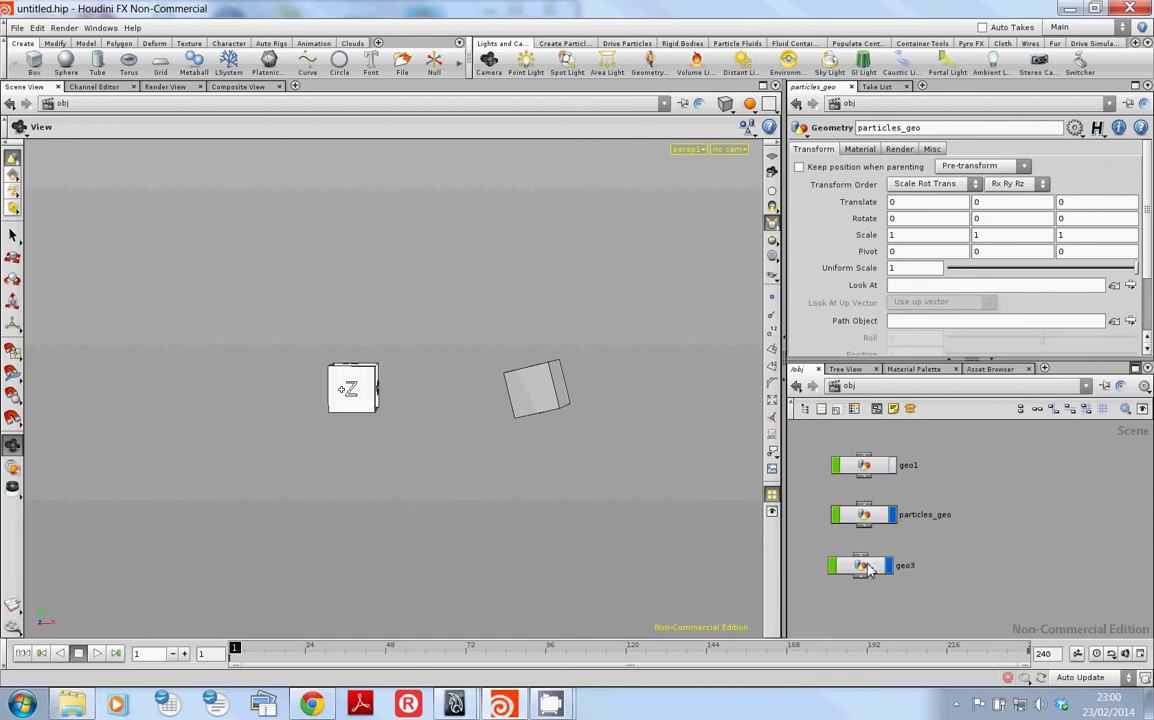
Delete the geo3 node and select particles_geo
{"action": "left_click", "coordinate": [862, 567]}
{"action": "key", "text": "Delete"}
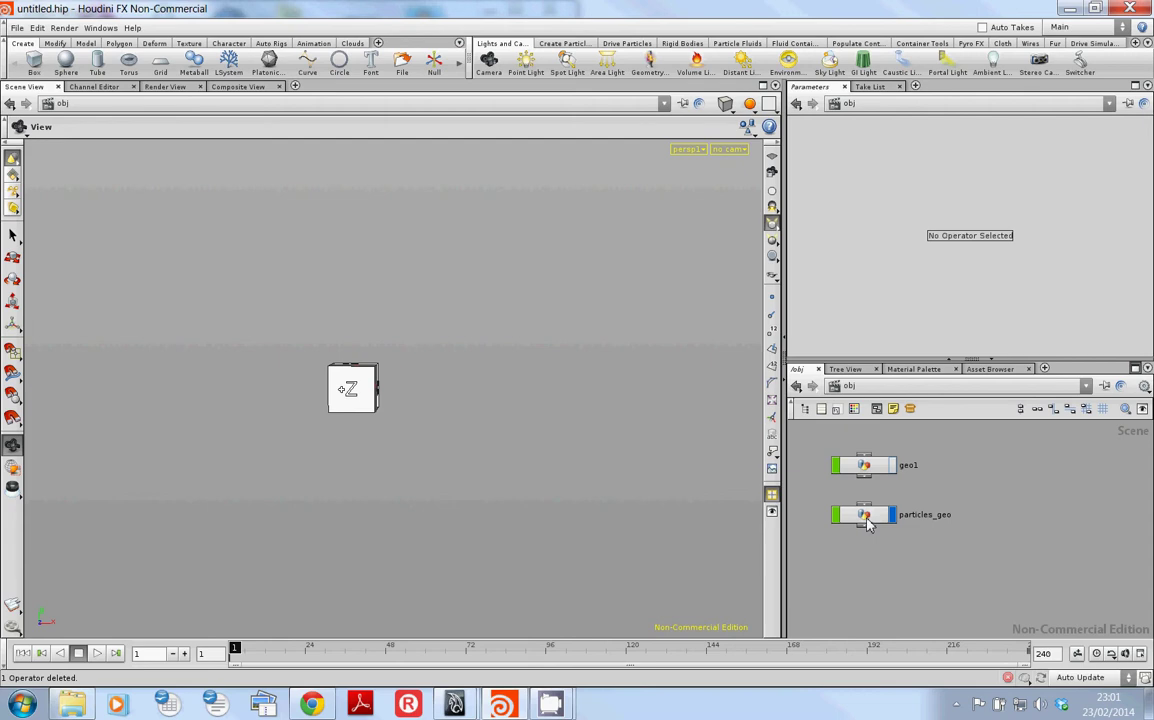
{"action": "left_click", "coordinate": [866, 518]}
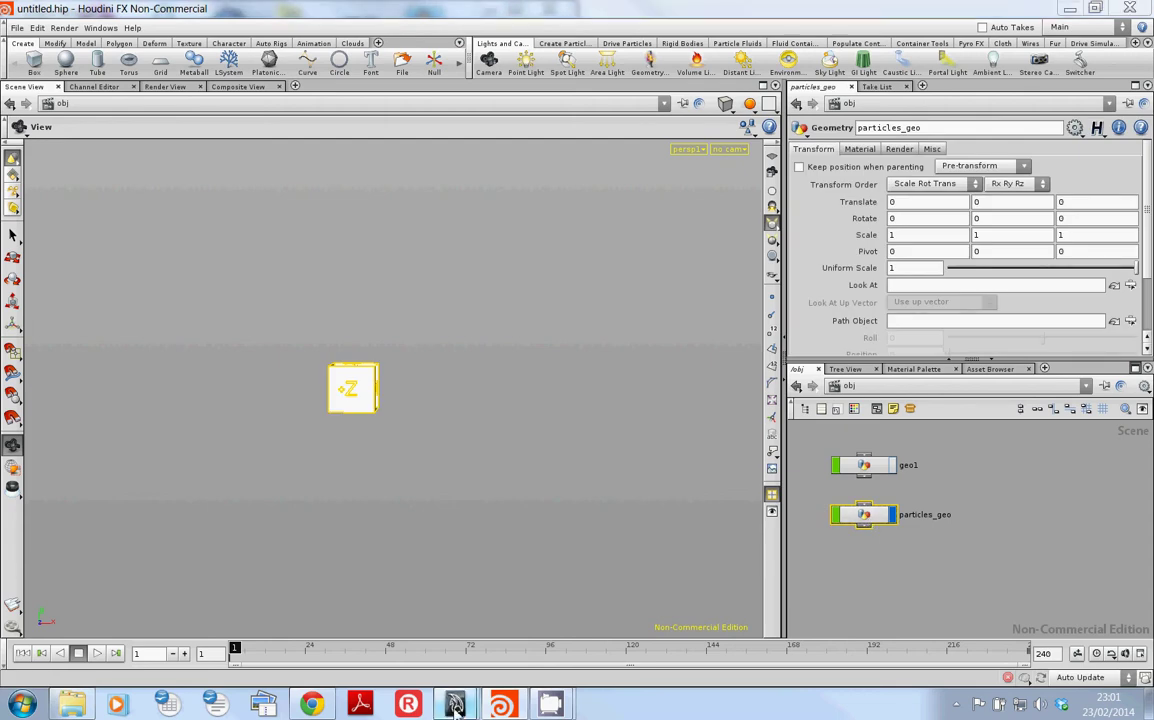
Switch to Maya, delete emitter1, nParticle1 and nucleus1 from the scene, and collapse group1 in the Outliner
{"action": "mouse_move", "coordinate": [455, 705]}
{"action": "left_click", "coordinate": [507, 628]}
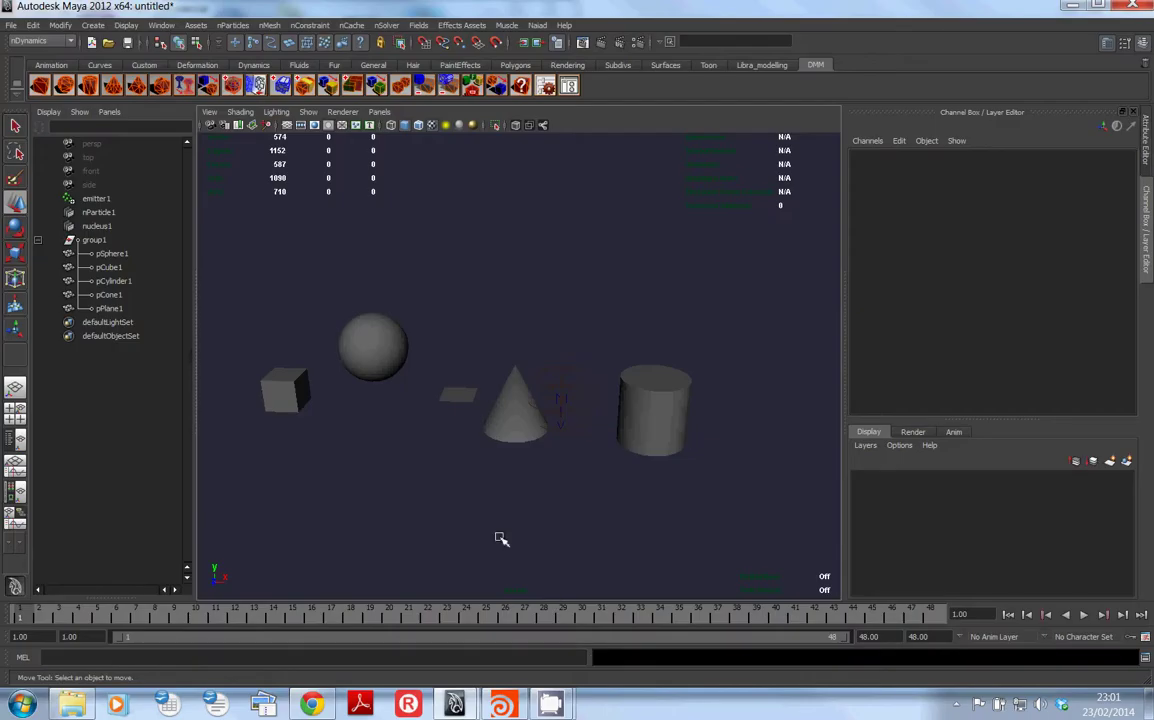
{"action": "left_click", "coordinate": [99, 200]}
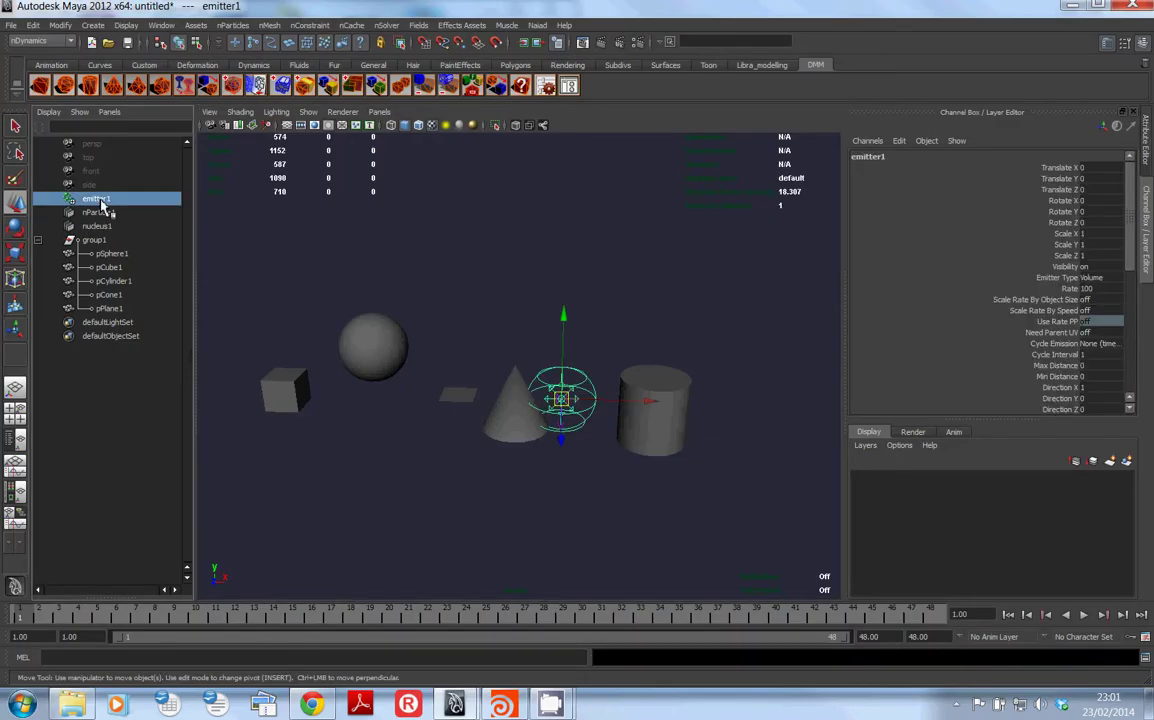
{"action": "key", "text": "Delete"}
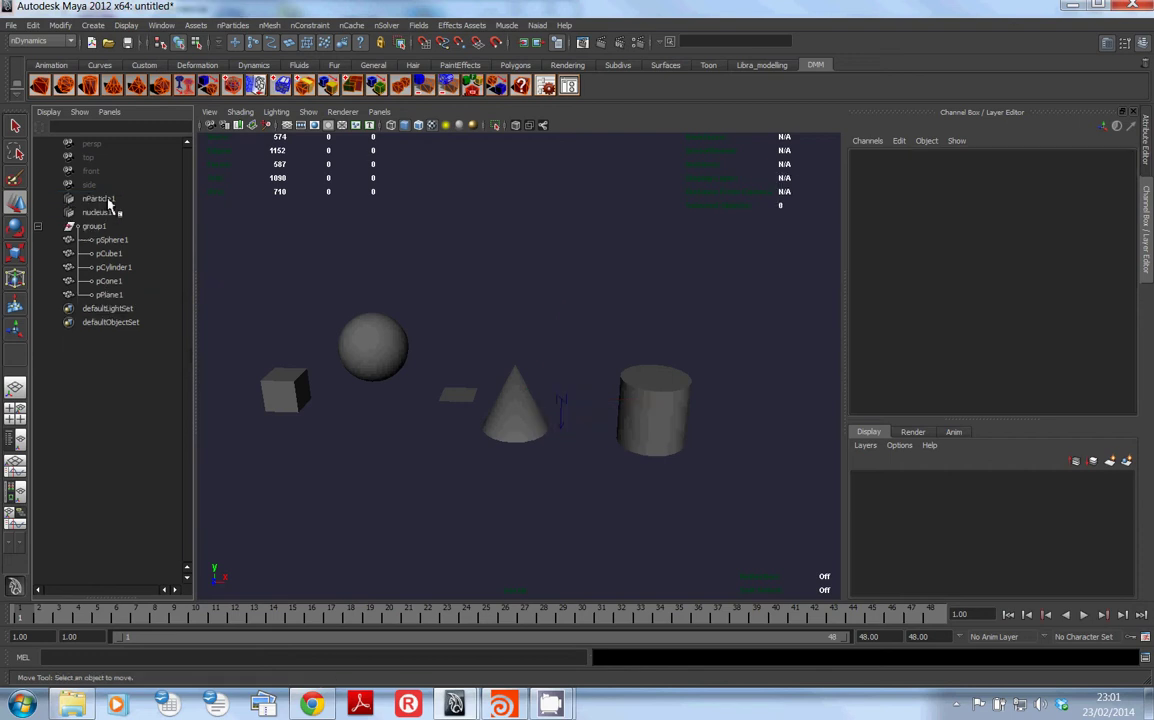
{"action": "left_click", "coordinate": [106, 200]}
{"action": "left_click", "coordinate": [110, 214], "text": "shift"}
{"action": "key", "text": "Delete"}
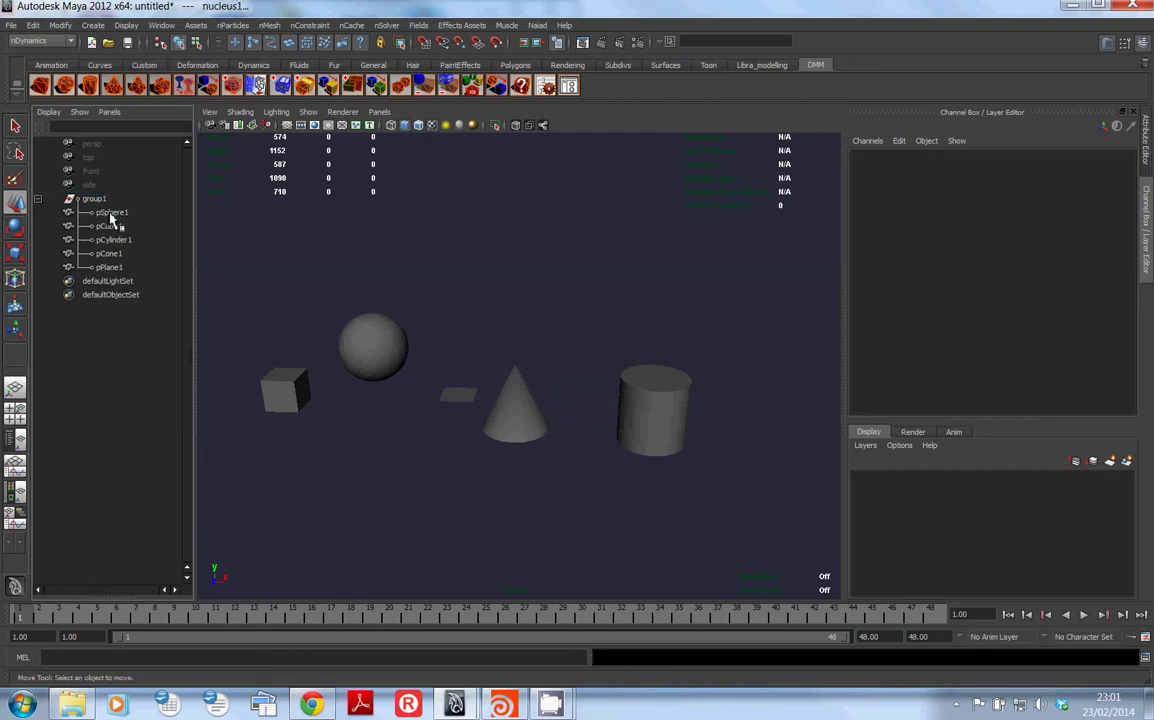
{"action": "left_click", "coordinate": [37, 199]}
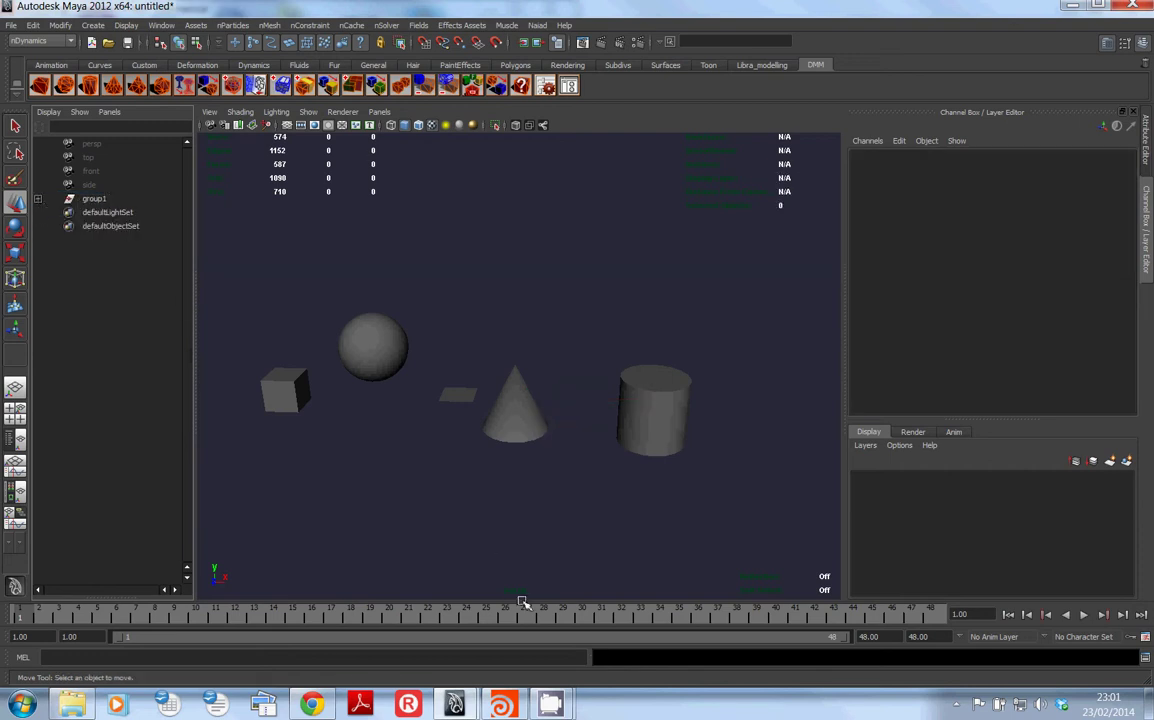
Create a new nParticles emitter in the Maya scene
{"action": "left_click", "coordinate": [238, 30]}
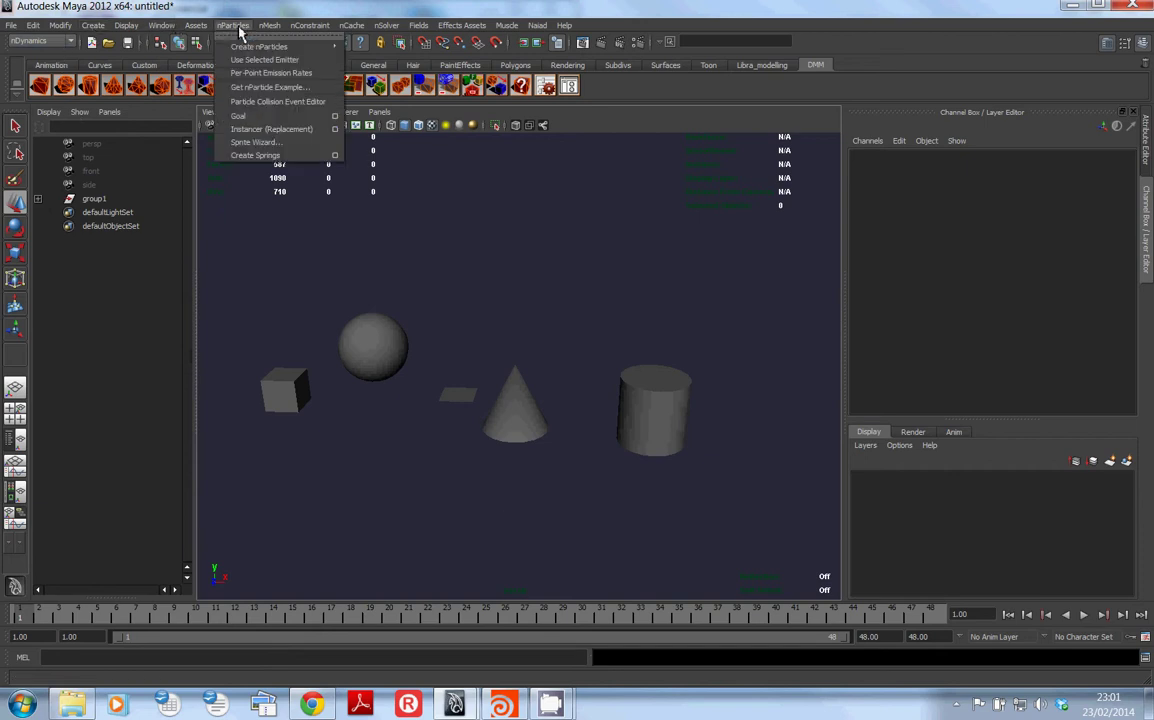
{"action": "mouse_move", "coordinate": [240, 50]}
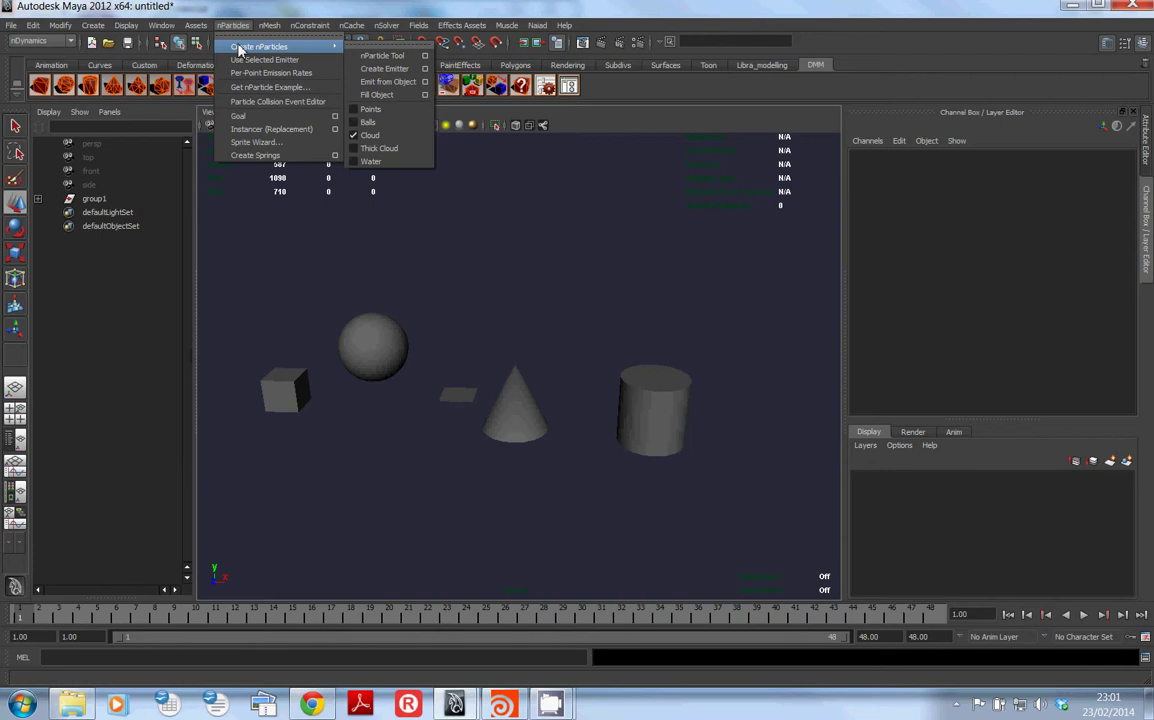
{"action": "left_click", "coordinate": [408, 70]}
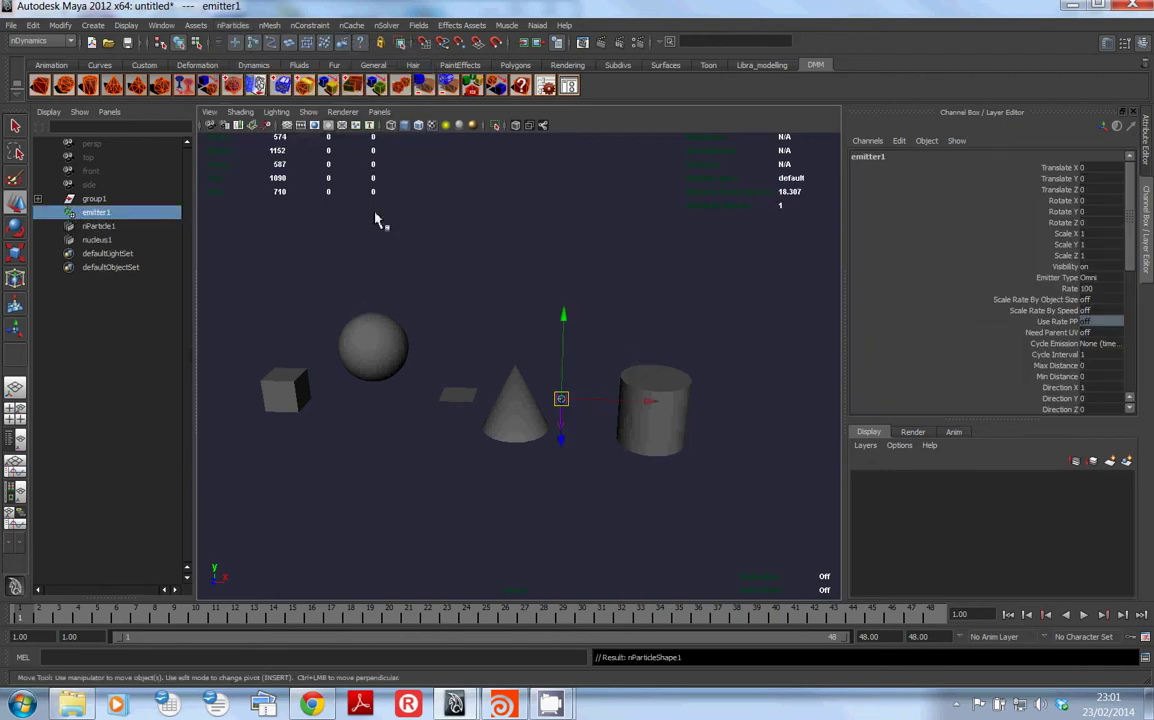
Show the attributes of emitter1 and set its emitter type to Volume
{"action": "key", "text": "ctrl+a"}
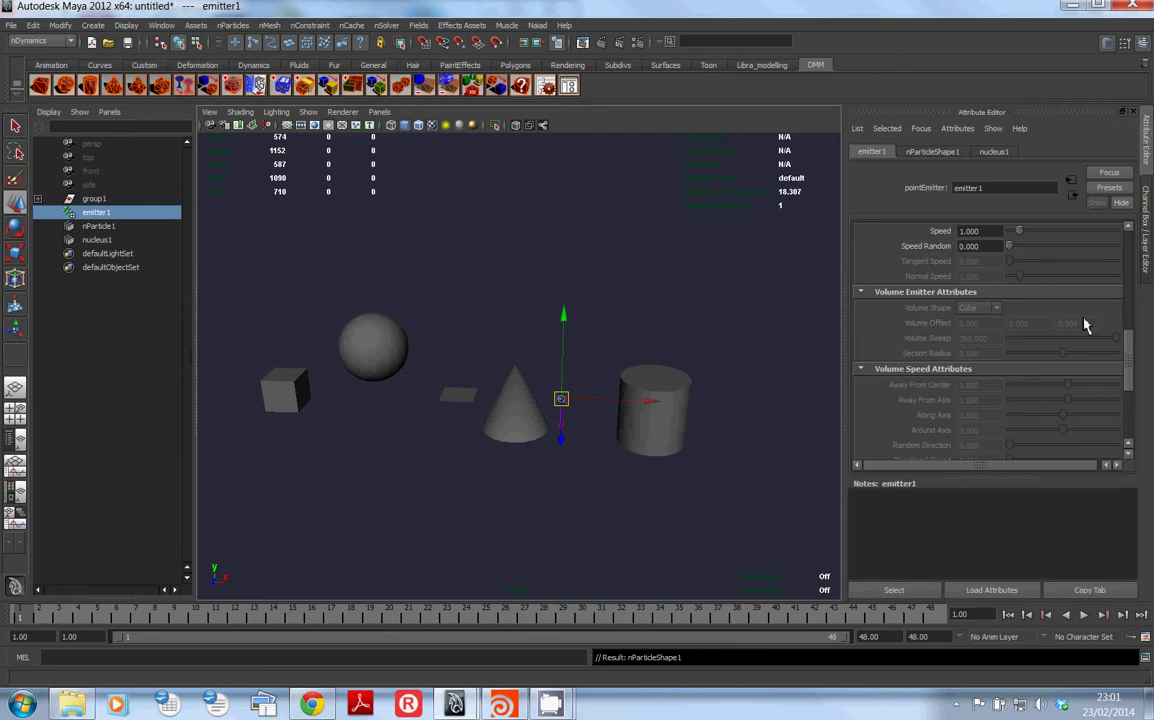
{"action": "left_click_drag", "start_coordinate": [1126, 336], "coordinate": [1141, 258]}
{"action": "scroll", "coordinate": [1120, 270], "scroll_direction": "down", "scroll_amount": 1}
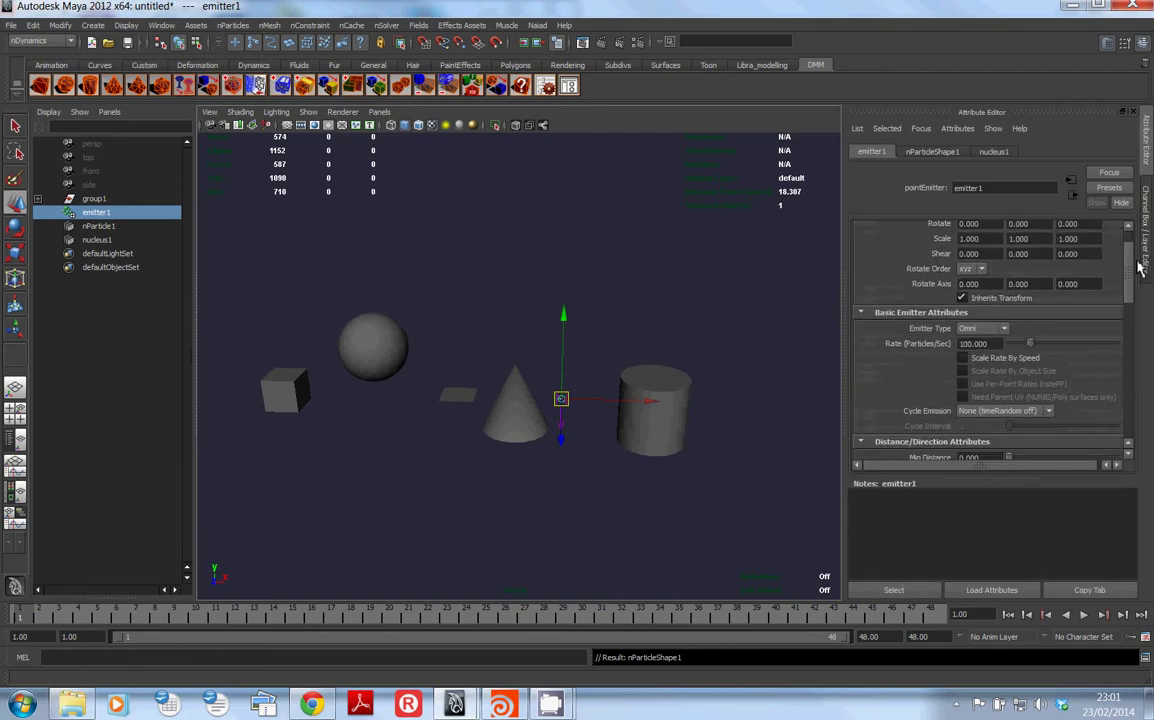
{"action": "left_click", "coordinate": [995, 330]}
{"action": "left_click", "coordinate": [995, 378]}
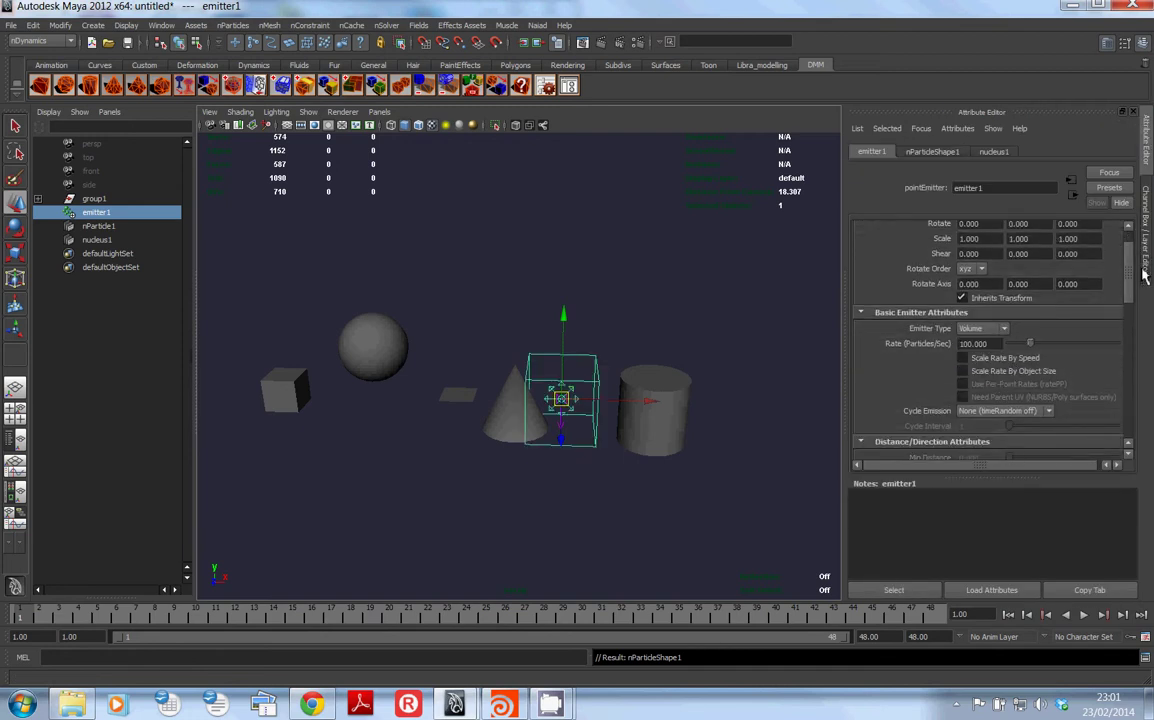
Set the emitter's volume shape to Sphere, and play and stop the particle simulation
{"action": "scroll", "coordinate": [1117, 340], "scroll_direction": "down", "scroll_amount": 6}
{"action": "scroll", "coordinate": [1117, 352], "scroll_direction": "down", "scroll_amount": 2}
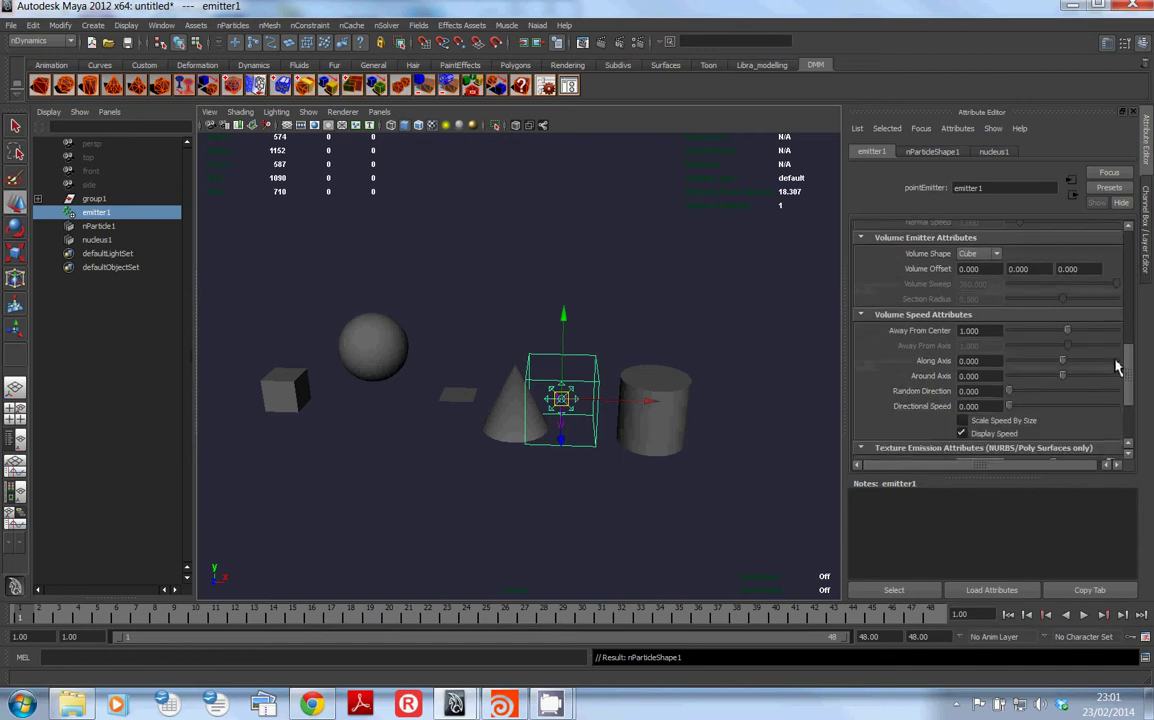
{"action": "left_click", "coordinate": [978, 254]}
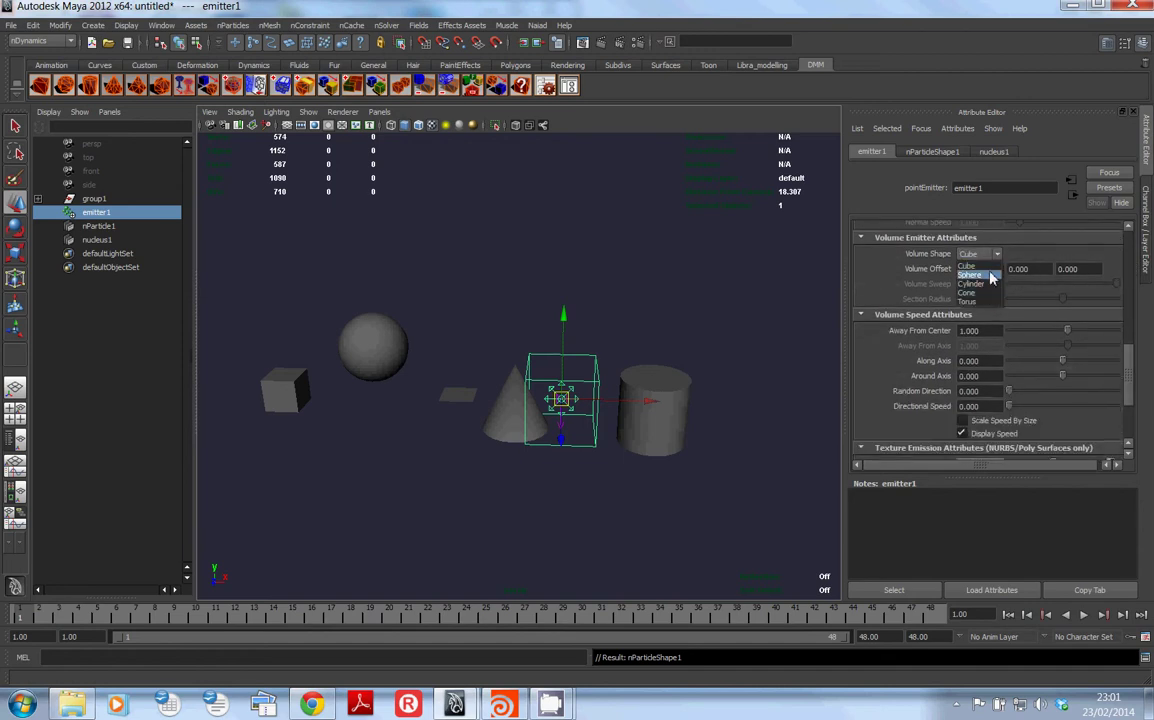
{"action": "left_click", "coordinate": [972, 275]}
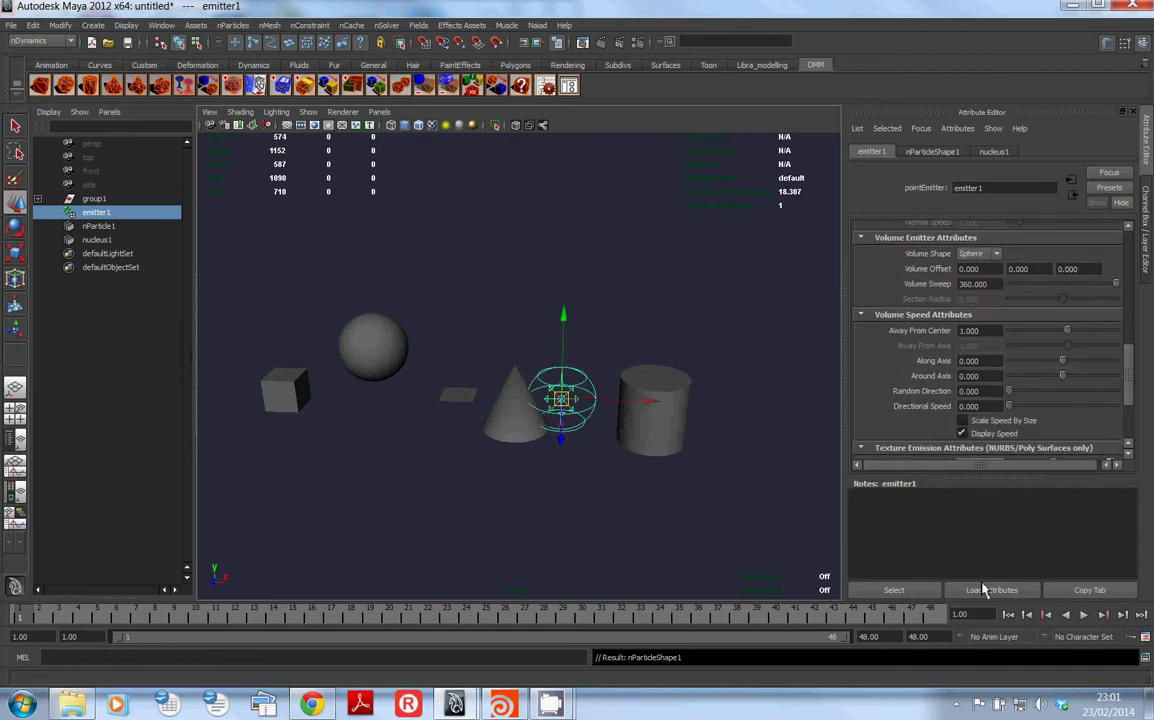
{"action": "left_click", "coordinate": [1084, 616]}
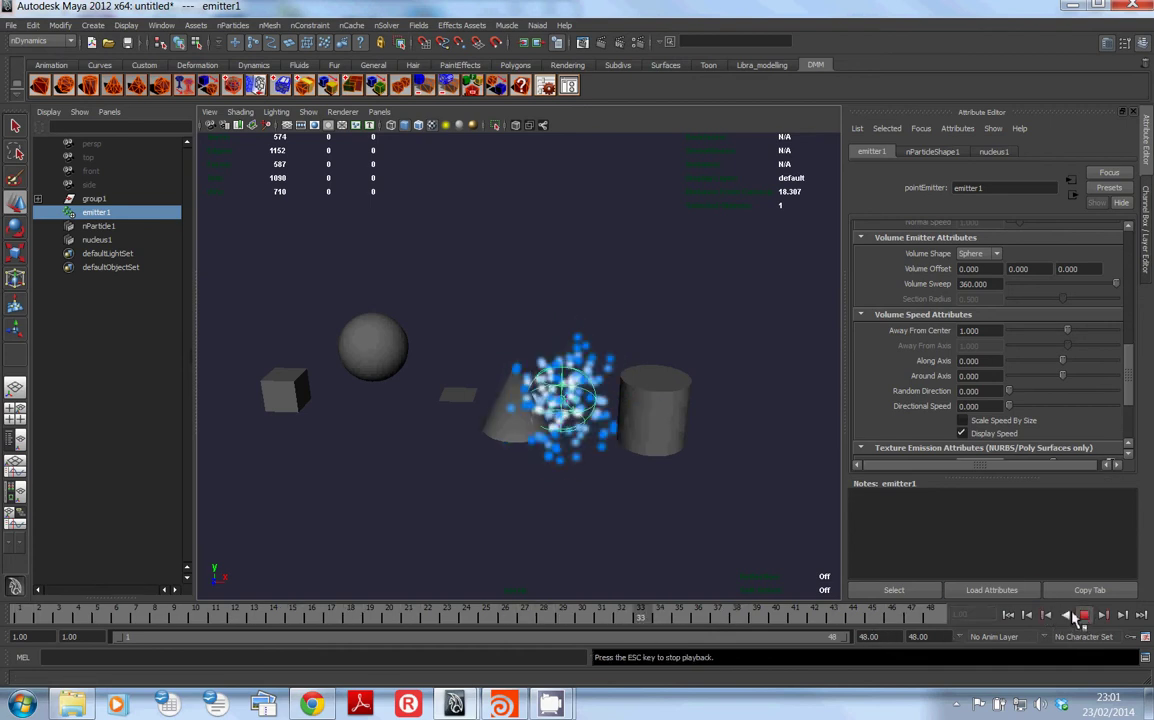
{"action": "left_click", "coordinate": [1085, 616]}
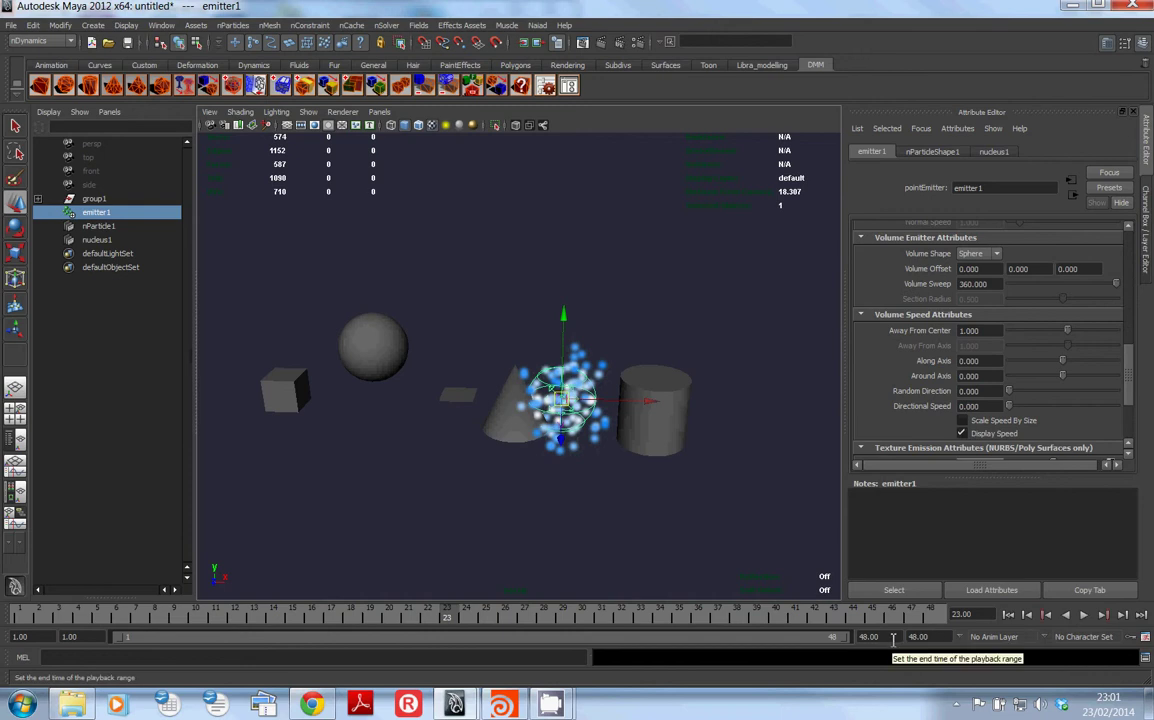
Set the end of the Maya playback range to frame 250
{"action": "double_click", "coordinate": [880, 637]}
{"action": "type", "text": "2"}
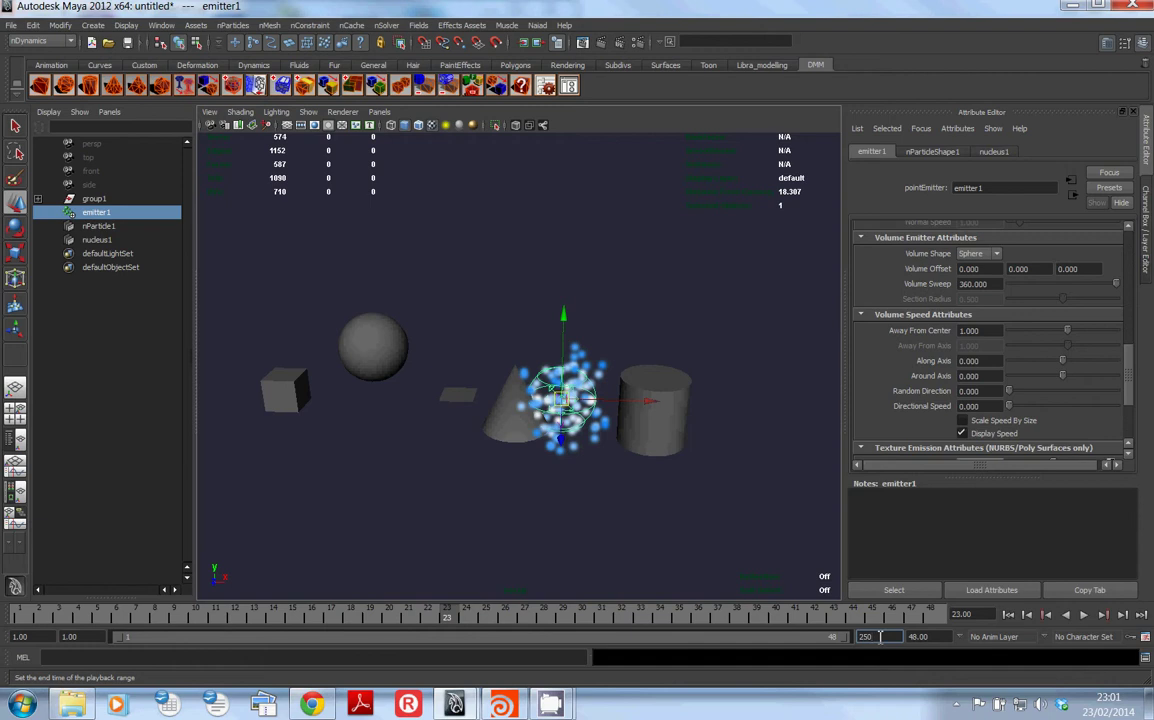
{"action": "type", "text": "50"}
{"action": "key", "text": "Return"}
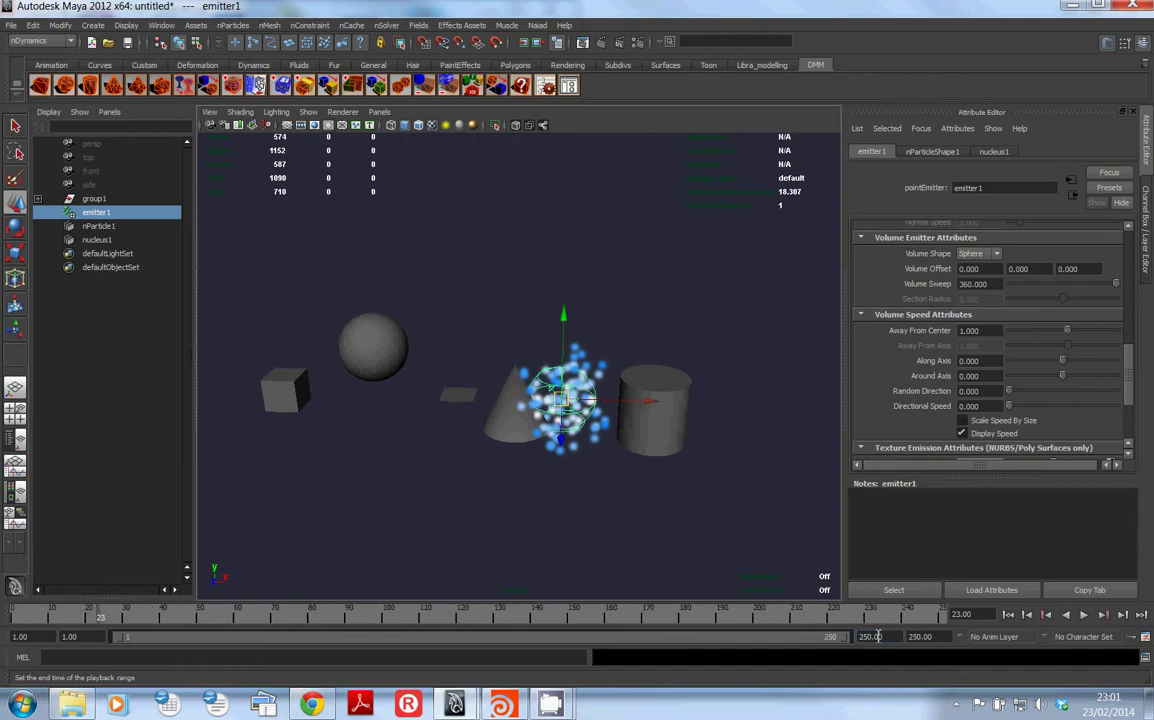
Play the particle simulation over the longer range, stop it, and return to the start of the playback range
{"action": "left_click", "coordinate": [1084, 616]}
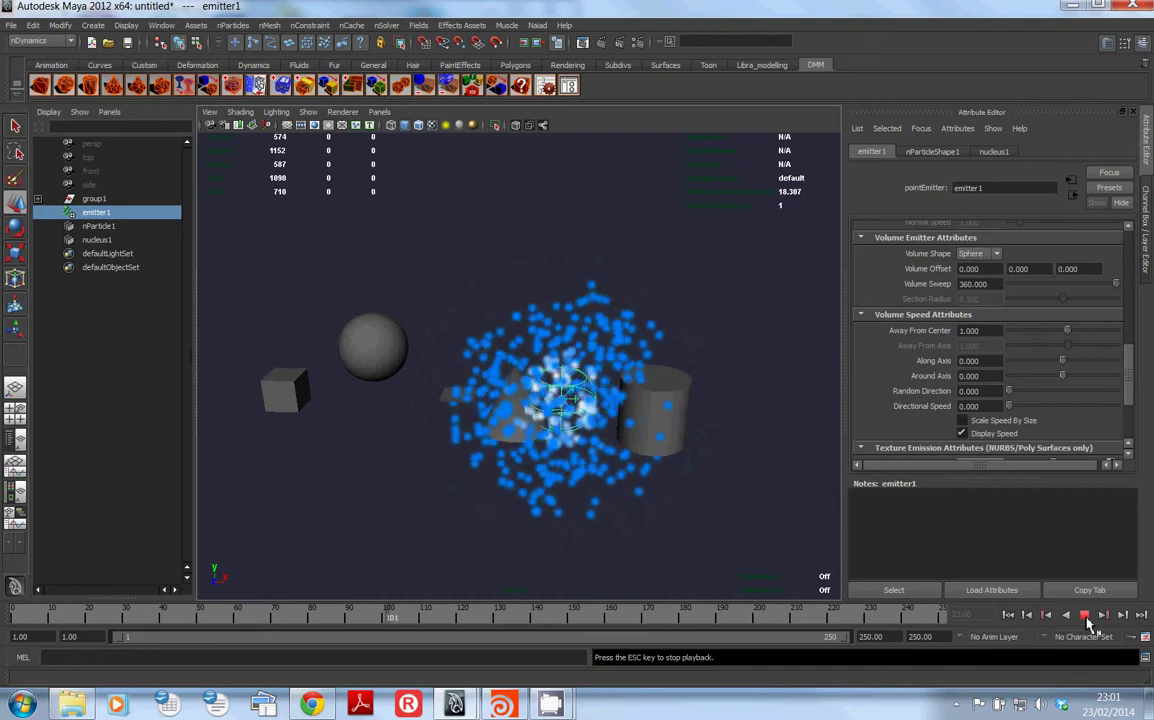
{"action": "left_click", "coordinate": [1085, 617]}
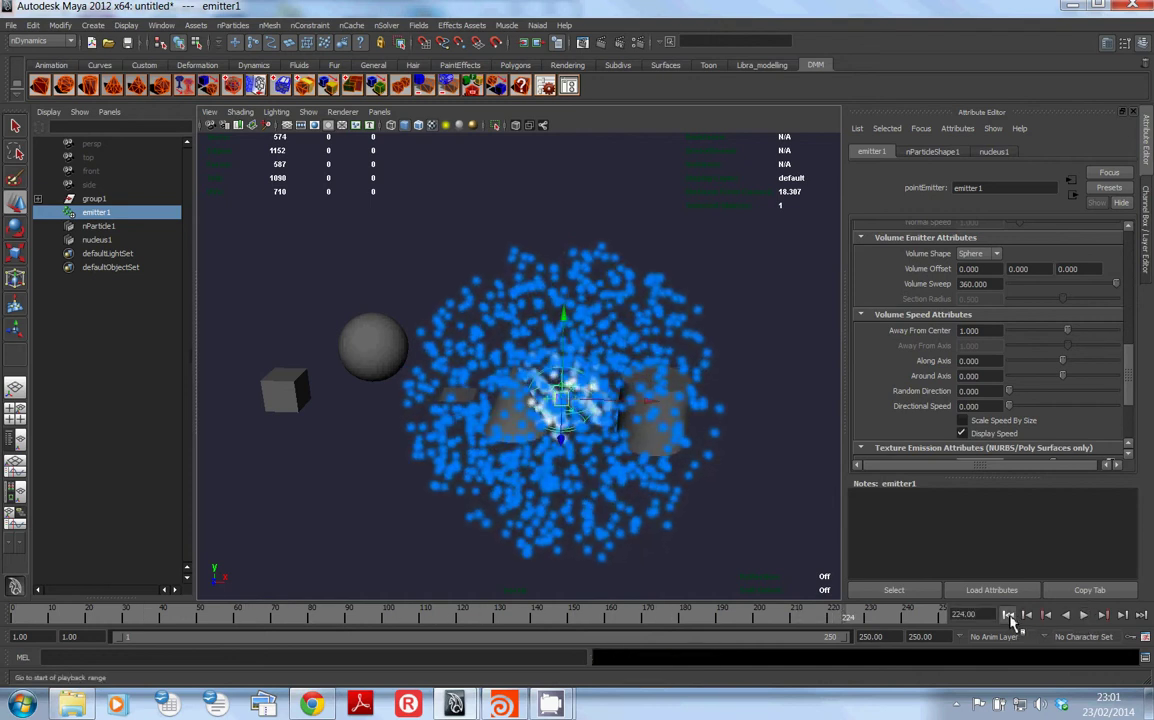
{"action": "left_click", "coordinate": [1010, 617]}
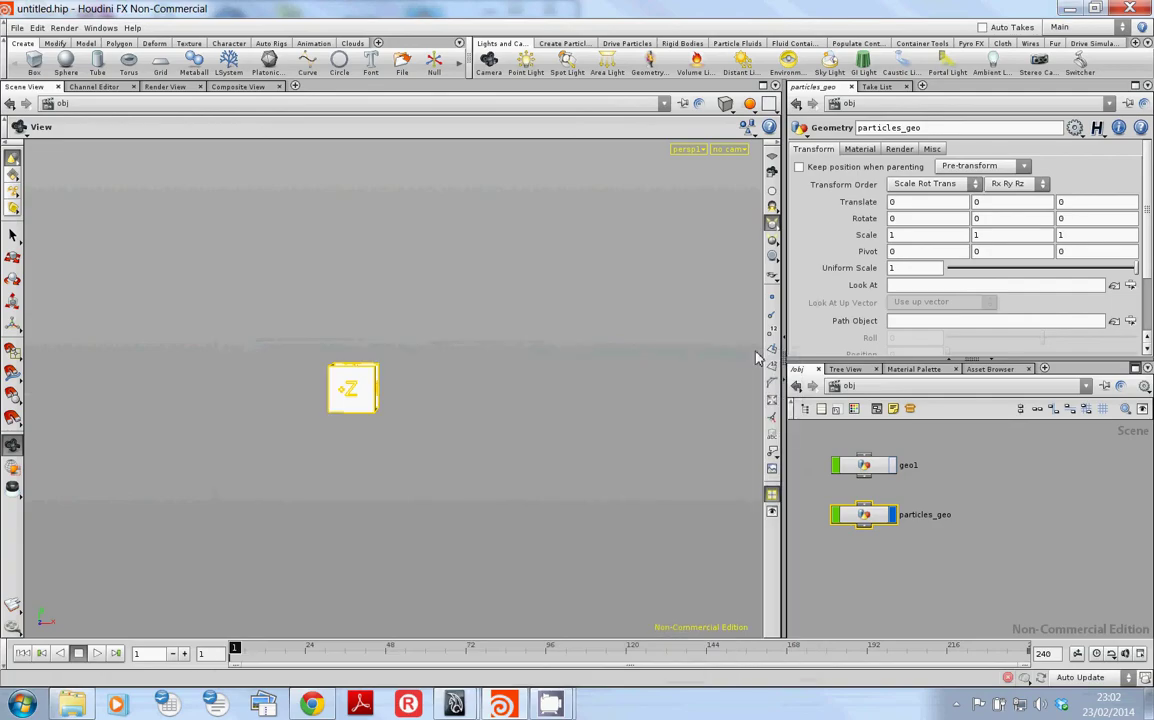
Switch to Houdini and replace the default file node inside particles_geo with a Sphere node
{"action": "double_click", "coordinate": [865, 516]}
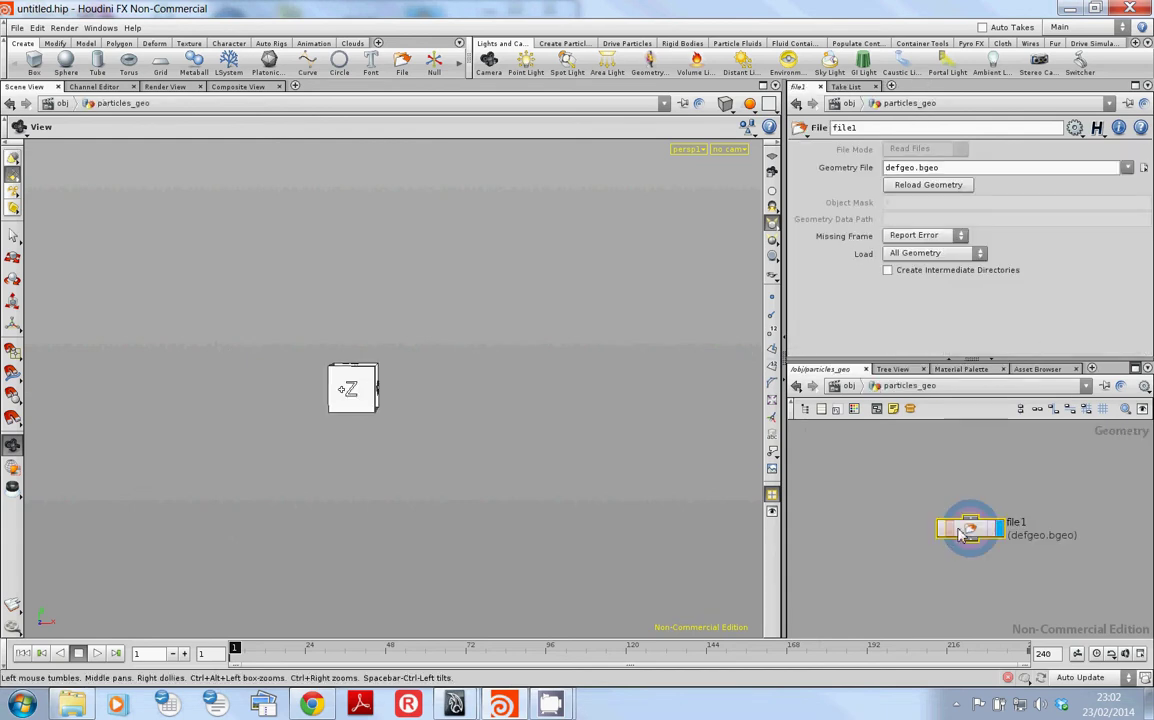
{"action": "key", "text": "Delete"}
{"action": "key", "text": "Tab"}
{"action": "type", "text": "spe"}
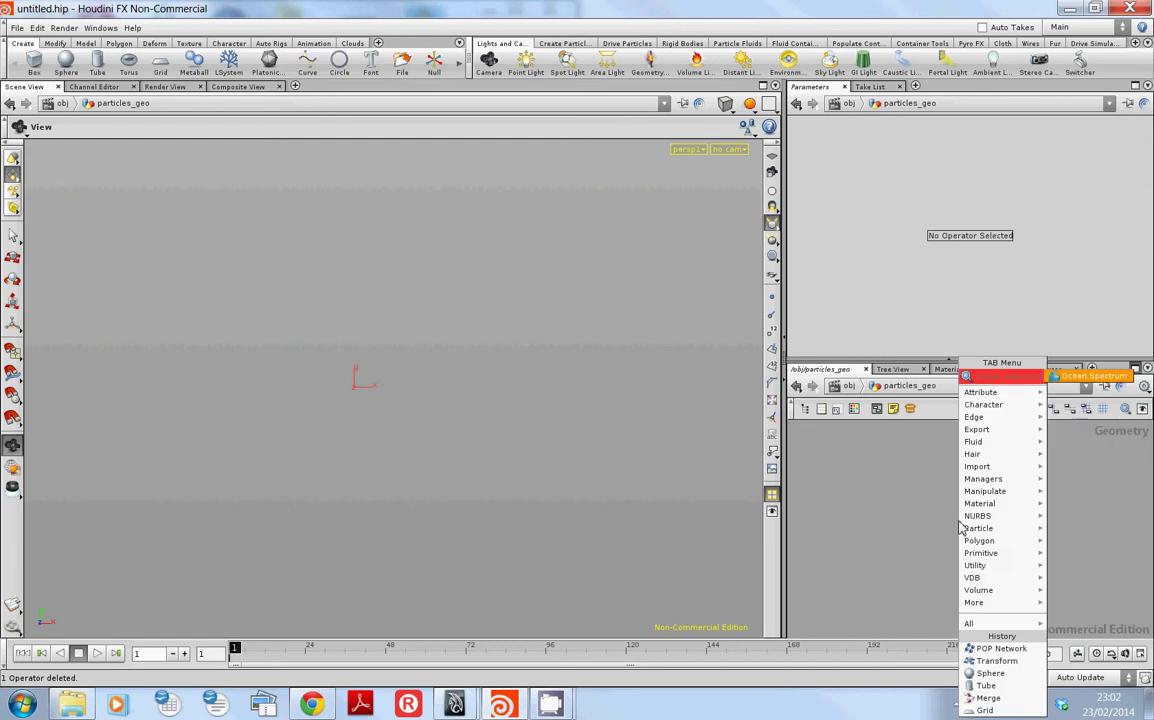
{"action": "key", "text": "BackSpace"}
{"action": "key", "text": "BackSpace"}
{"action": "key", "text": "BackSpace"}
{"action": "type", "text": "sph"}
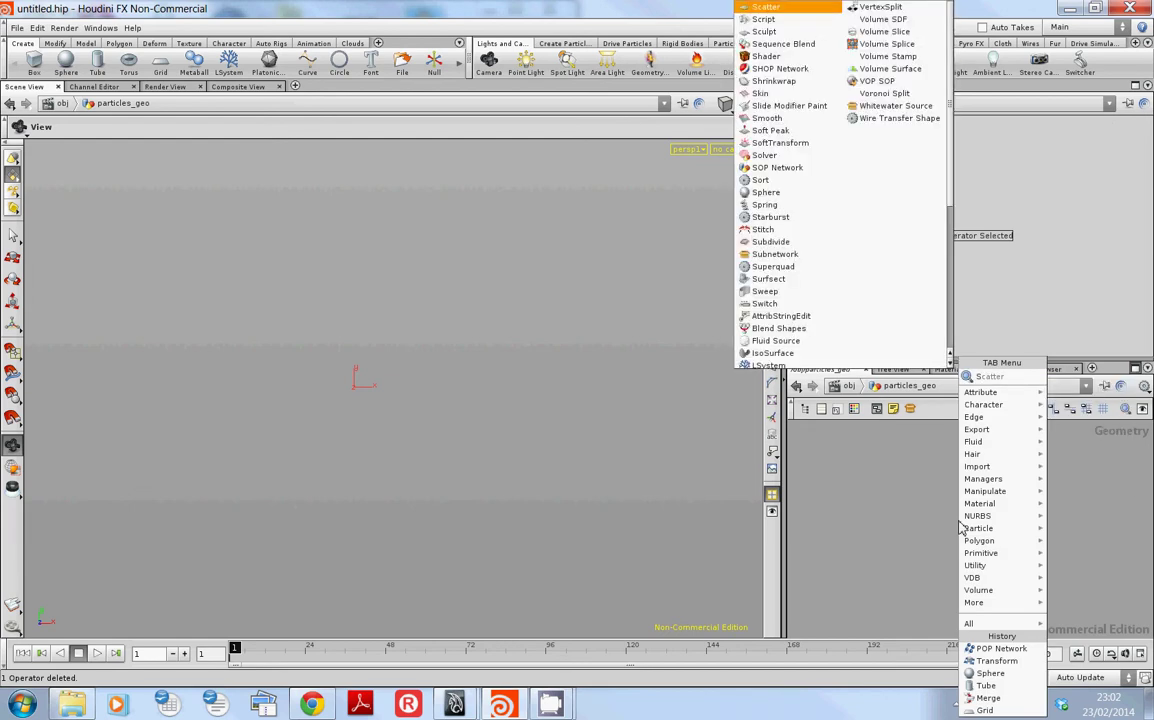
{"action": "key", "text": "Return"}
{"action": "left_click", "coordinate": [958, 524]}
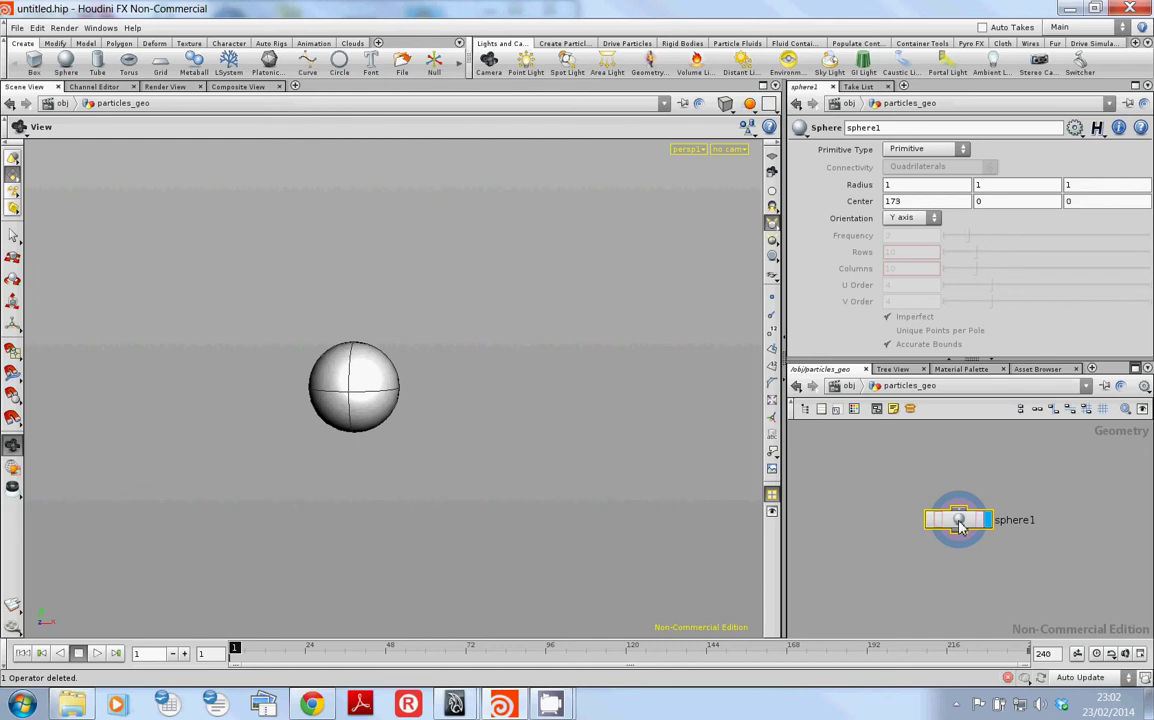
Set sphere1's primitive type to Polygon with a frequency of 5, and move its node higher in the network
{"action": "left_click", "coordinate": [952, 151]}
{"action": "left_click", "coordinate": [908, 175]}
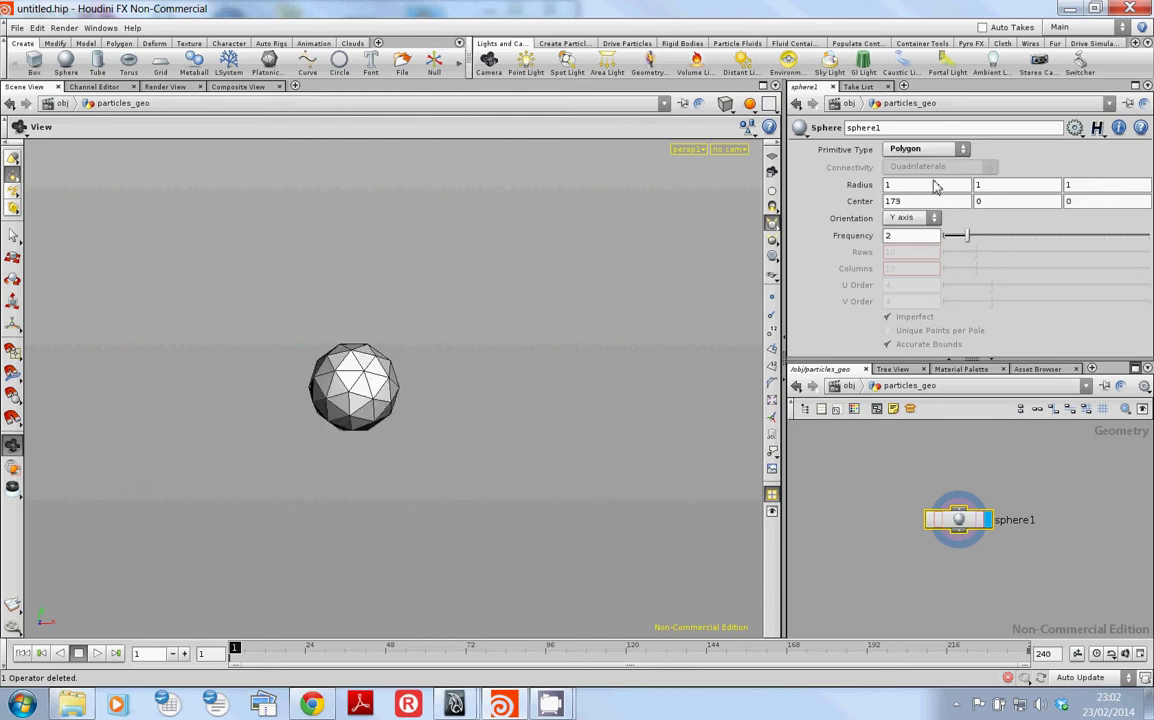
{"action": "left_click_drag", "start_coordinate": [386, 377], "coordinate": [346, 405]}
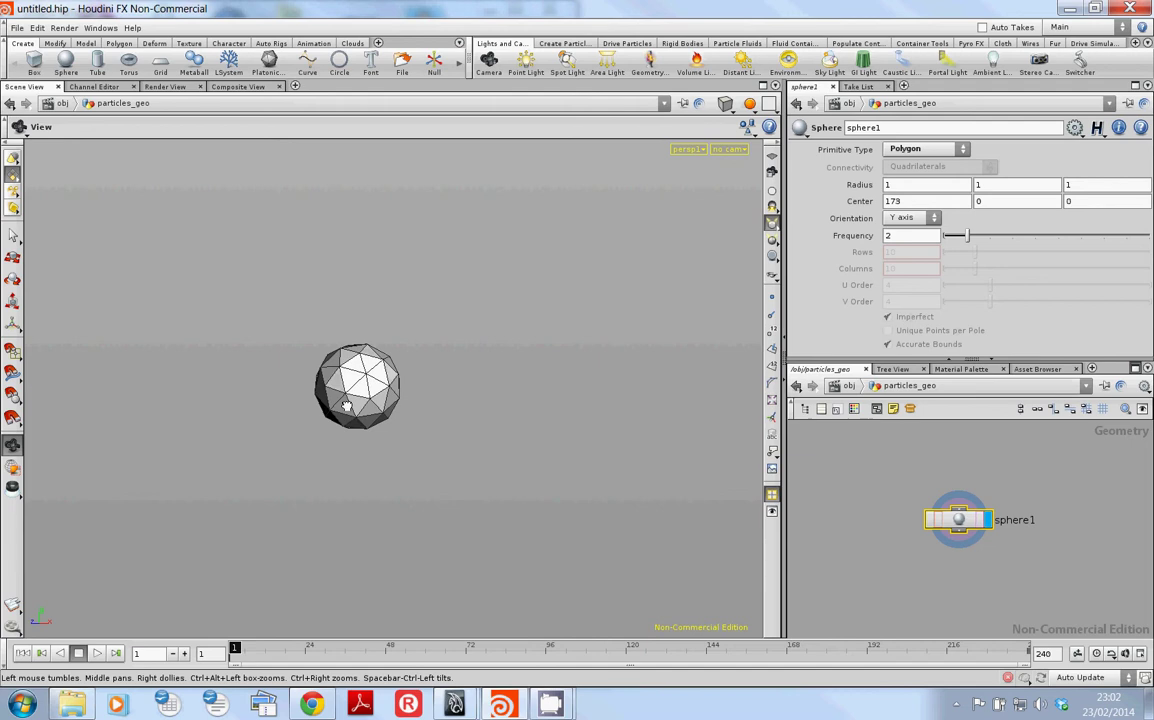
{"action": "left_click_drag", "start_coordinate": [979, 238], "coordinate": [1038, 237]}
{"action": "left_click_drag", "start_coordinate": [616, 417], "coordinate": [537, 463]}
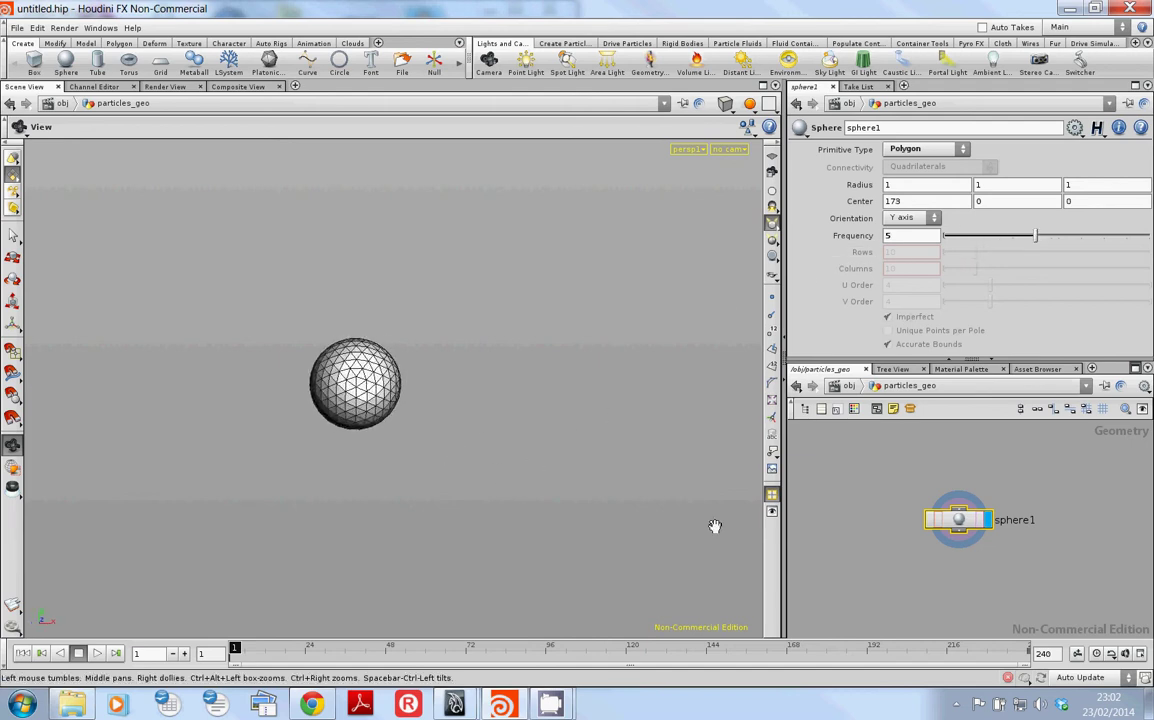
{"action": "left_click_drag", "start_coordinate": [355, 456], "coordinate": [394, 477]}
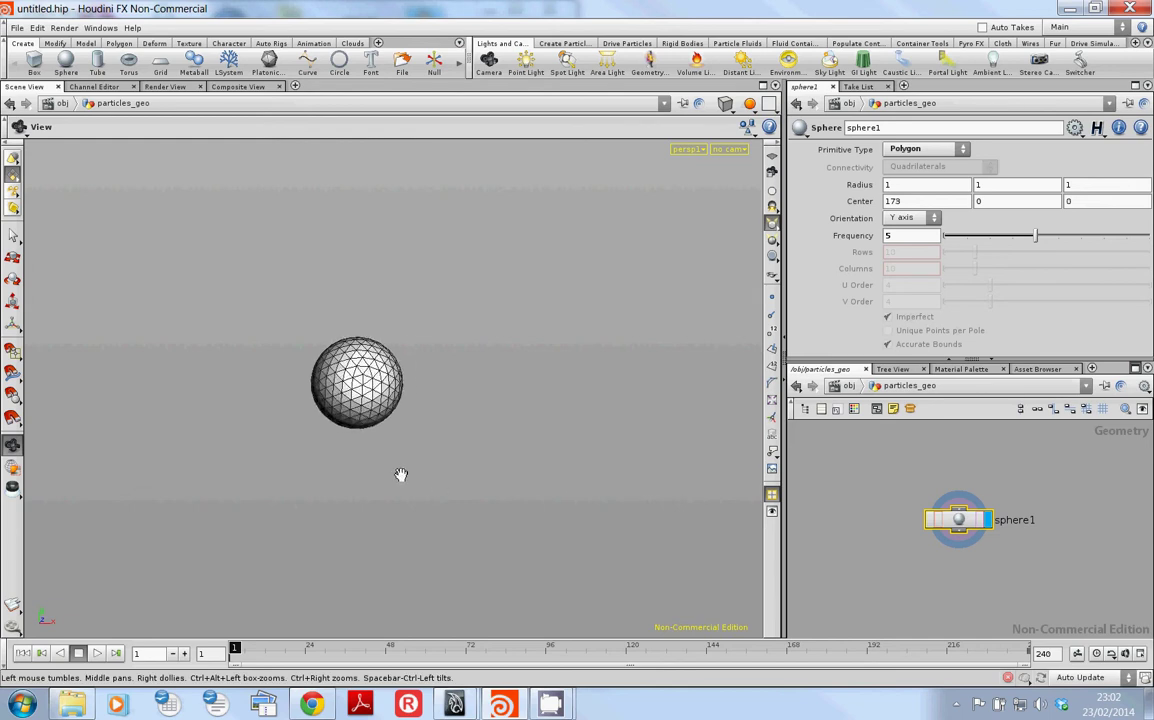
{"action": "left_click_drag", "start_coordinate": [962, 513], "coordinate": [950, 478]}
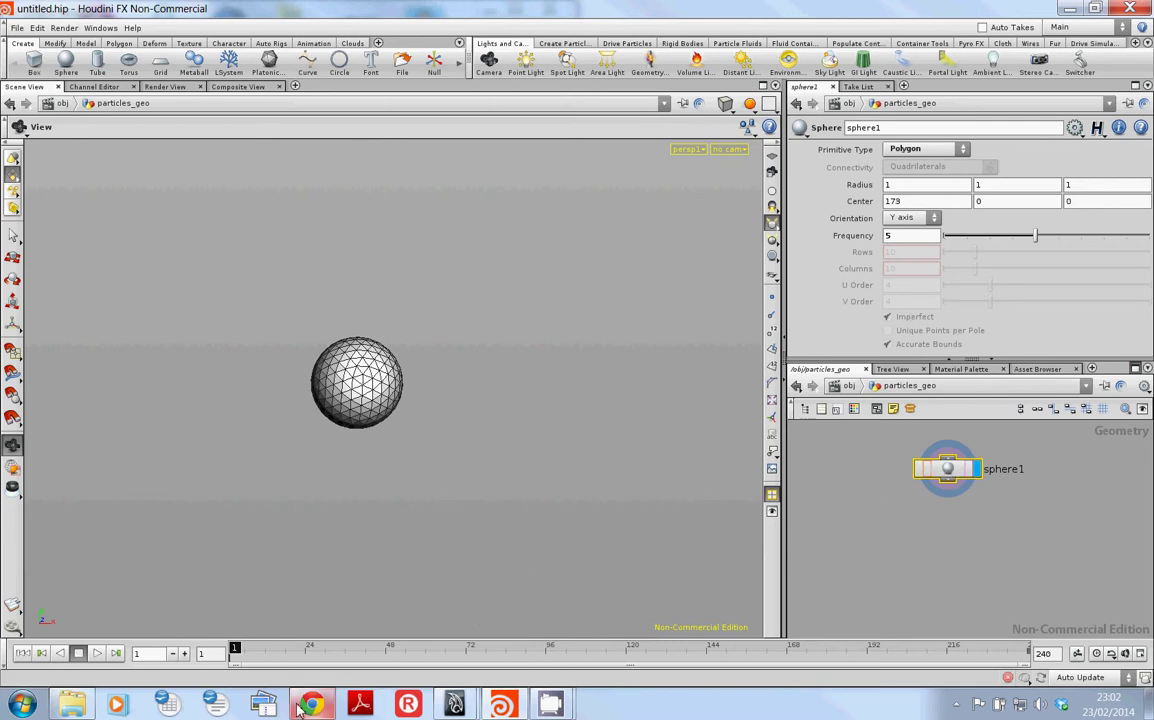
Switch to Maya and make the polygon sphere pSphere1 emit nParticles with Emit from Object
{"action": "mouse_move", "coordinate": [454, 705]}
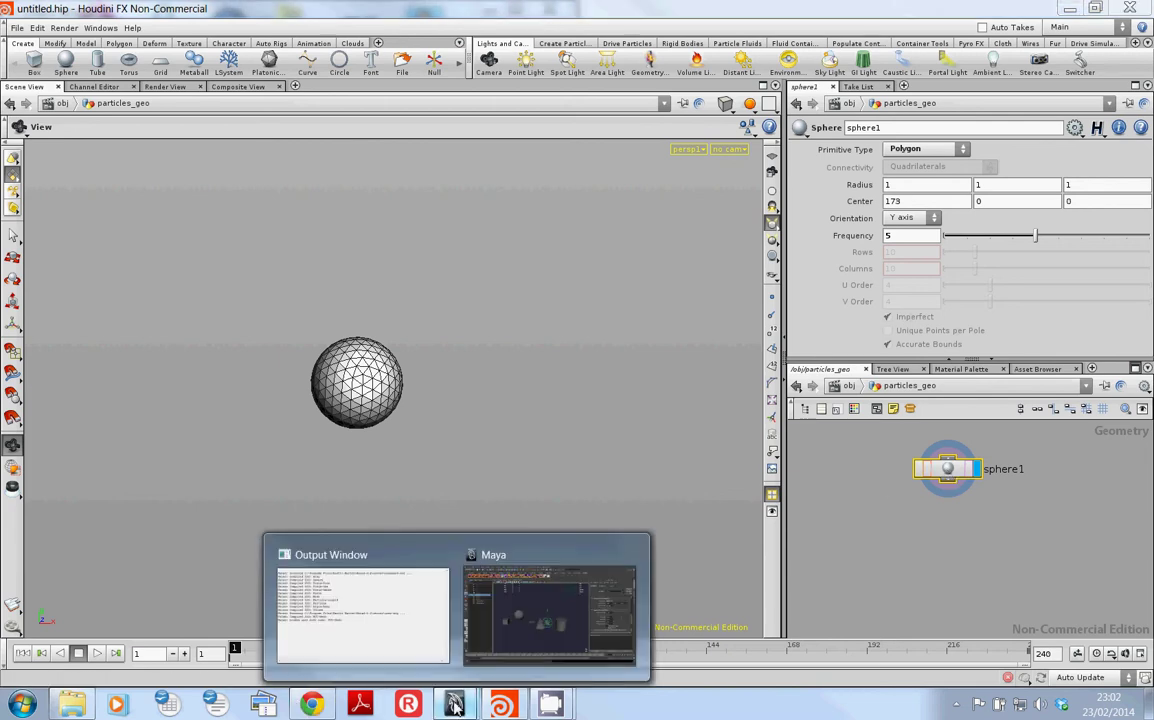
{"action": "left_click", "coordinate": [537, 625]}
{"action": "left_click", "coordinate": [436, 470]}
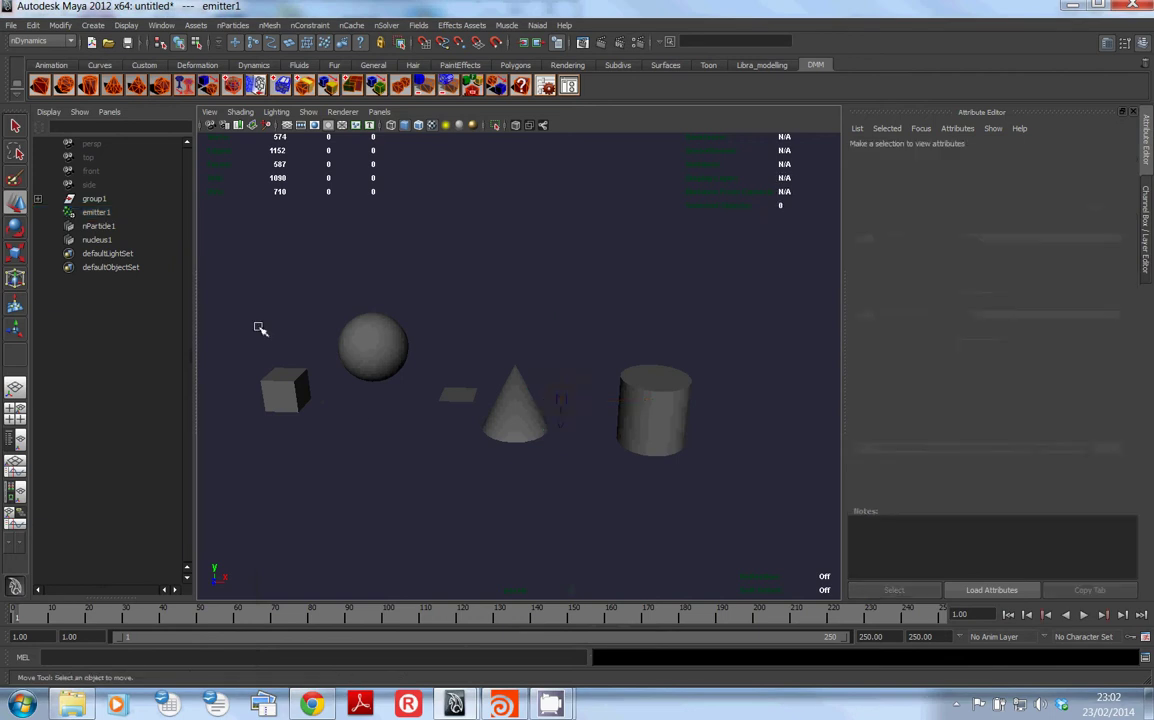
{"action": "left_click", "coordinate": [391, 353]}
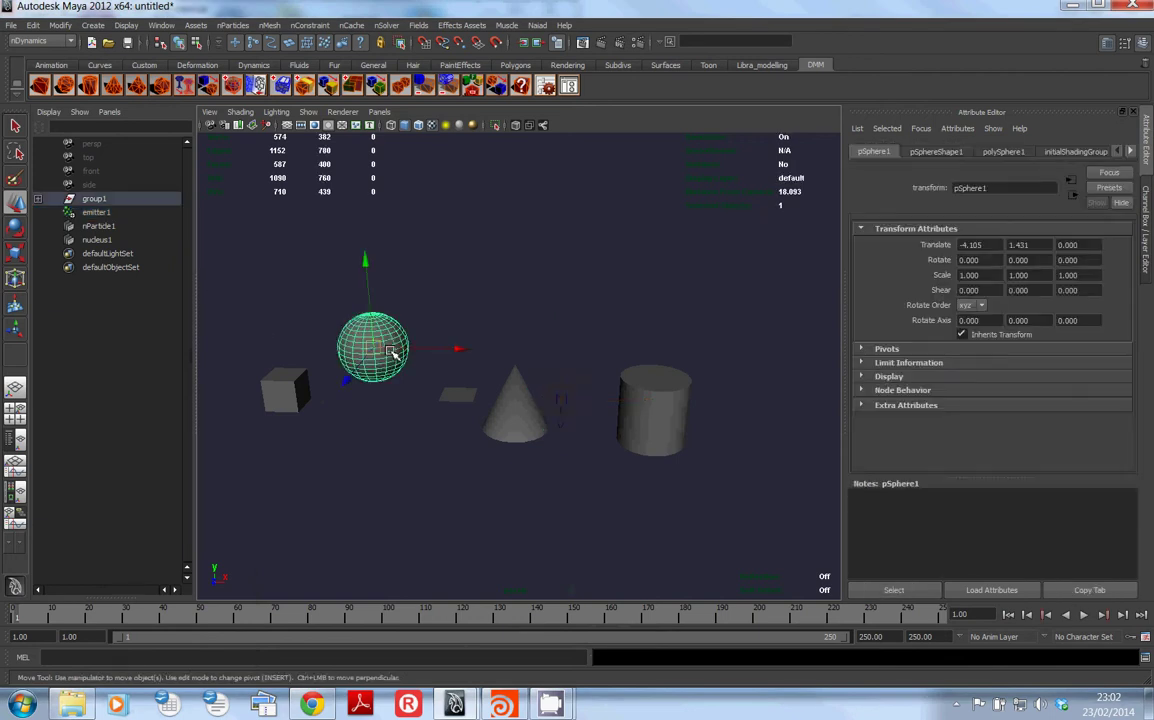
{"action": "left_click", "coordinate": [233, 25]}
{"action": "mouse_move", "coordinate": [242, 48]}
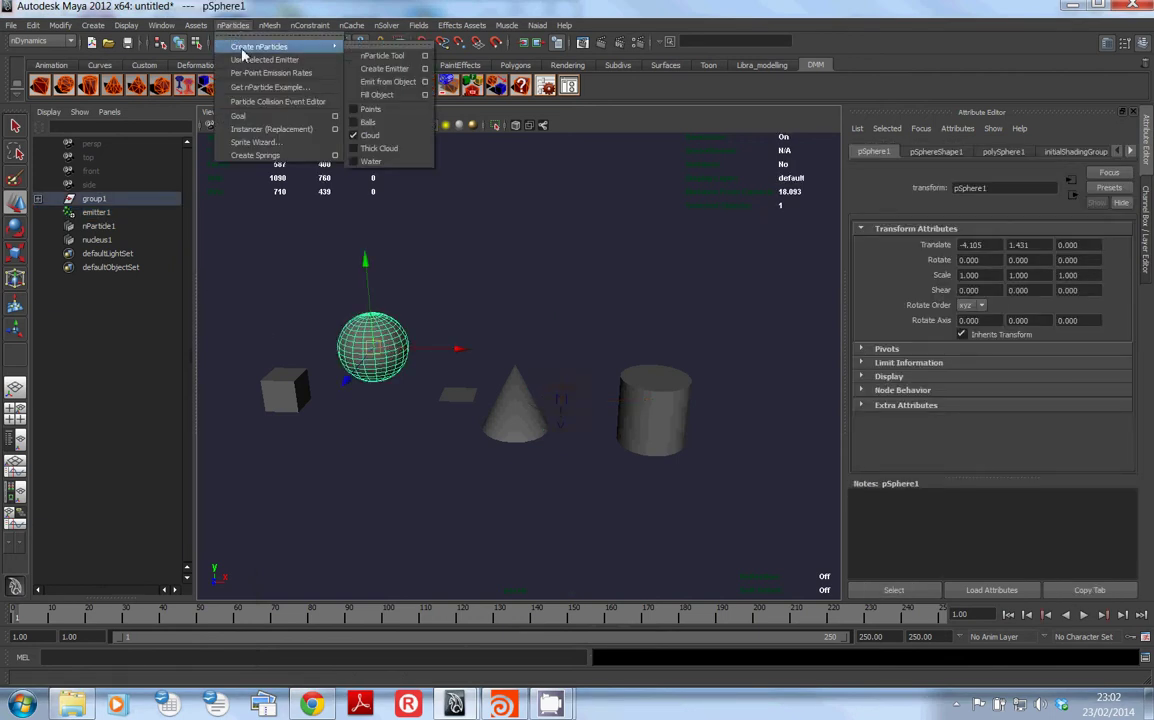
{"action": "left_click", "coordinate": [412, 83]}
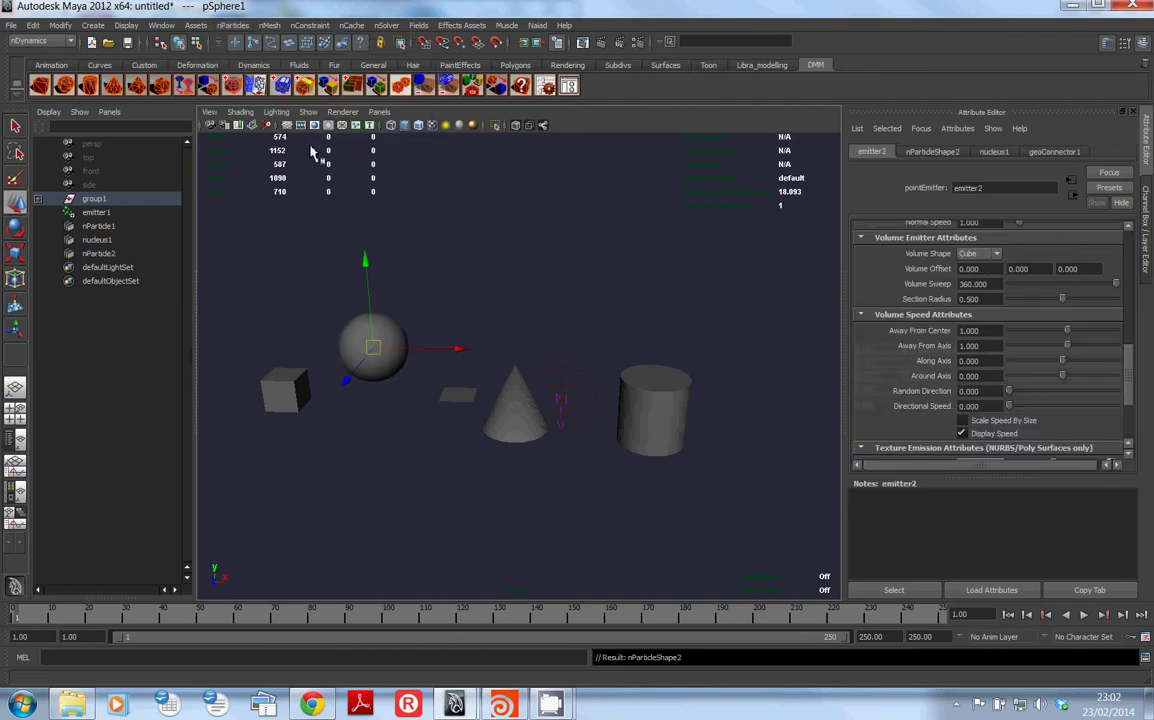
Reveal emitter2 under pSphere1 in the Outliner, select nParticle2, and play and stop the simulation
{"action": "left_click", "coordinate": [37, 199]}
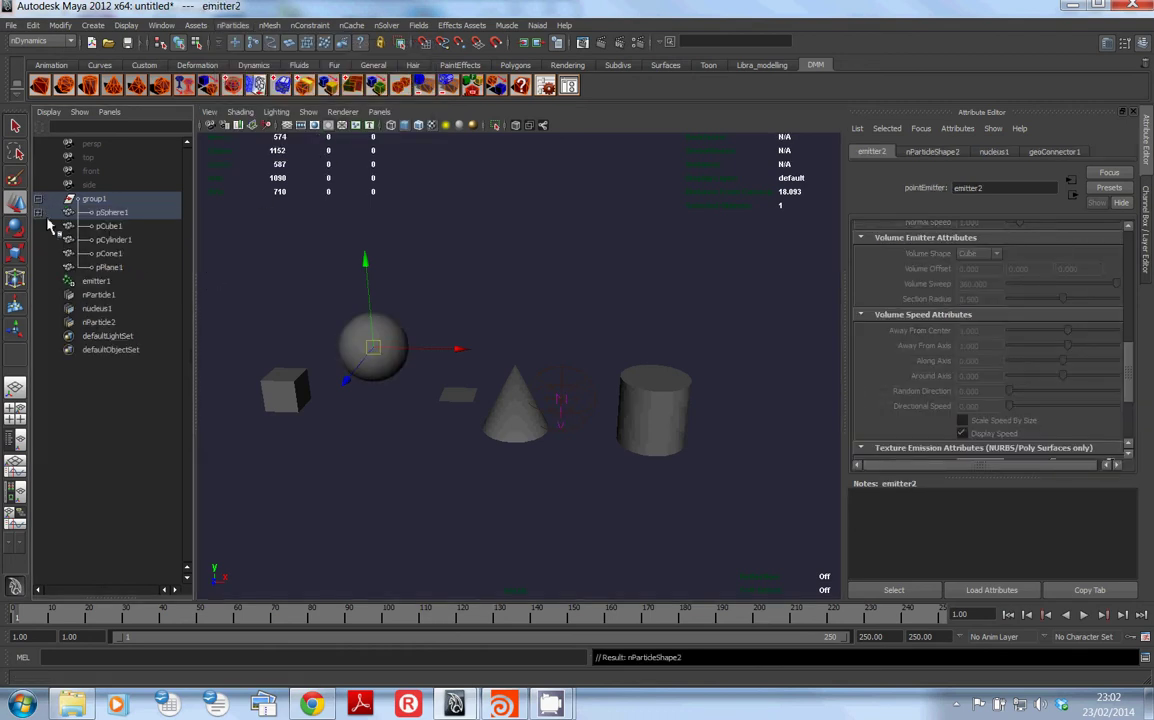
{"action": "left_click", "coordinate": [37, 212]}
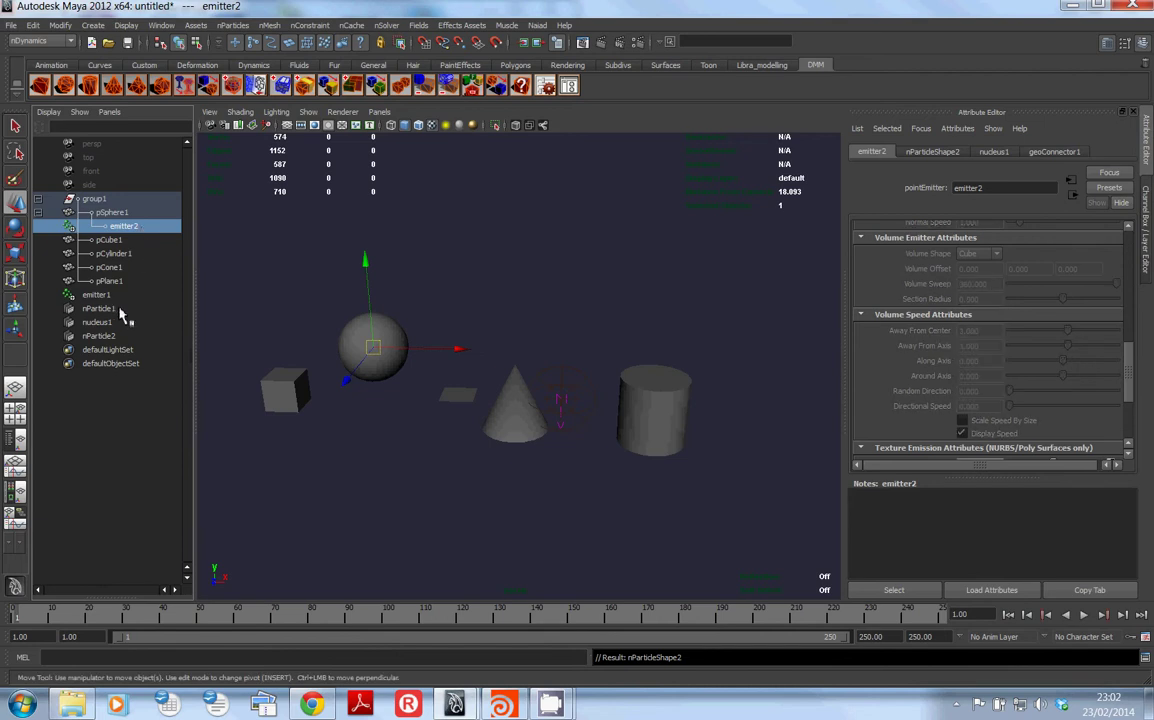
{"action": "left_click", "coordinate": [116, 337]}
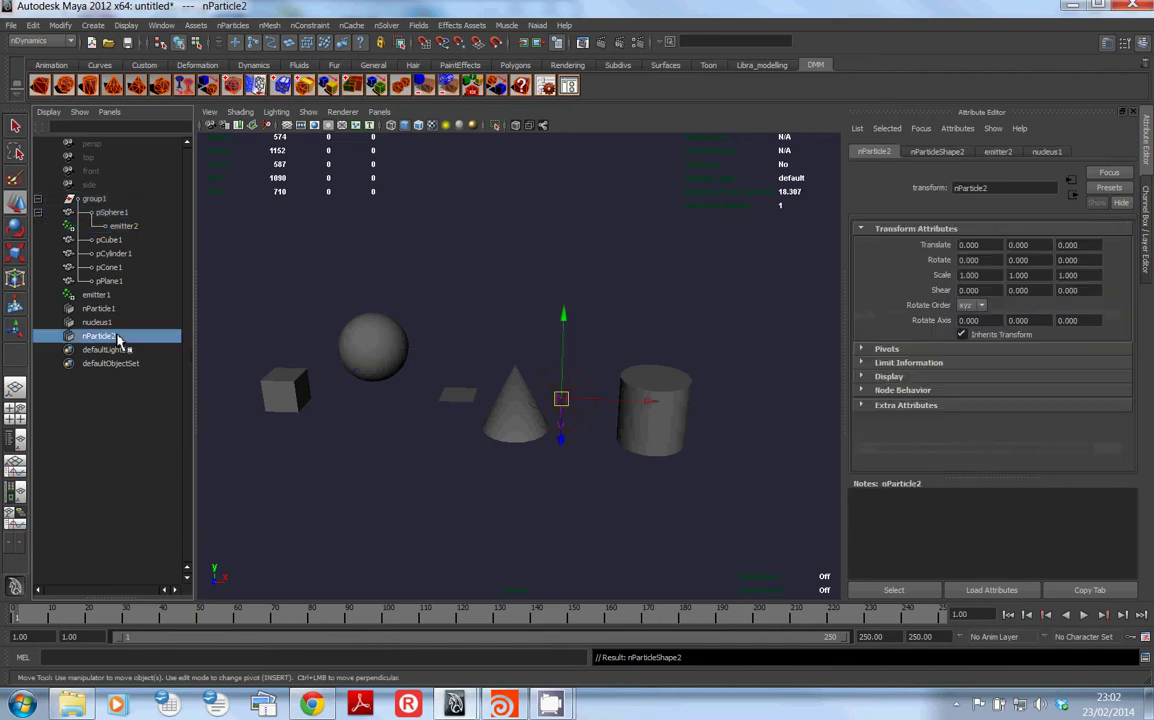
{"action": "left_click", "coordinate": [1085, 616]}
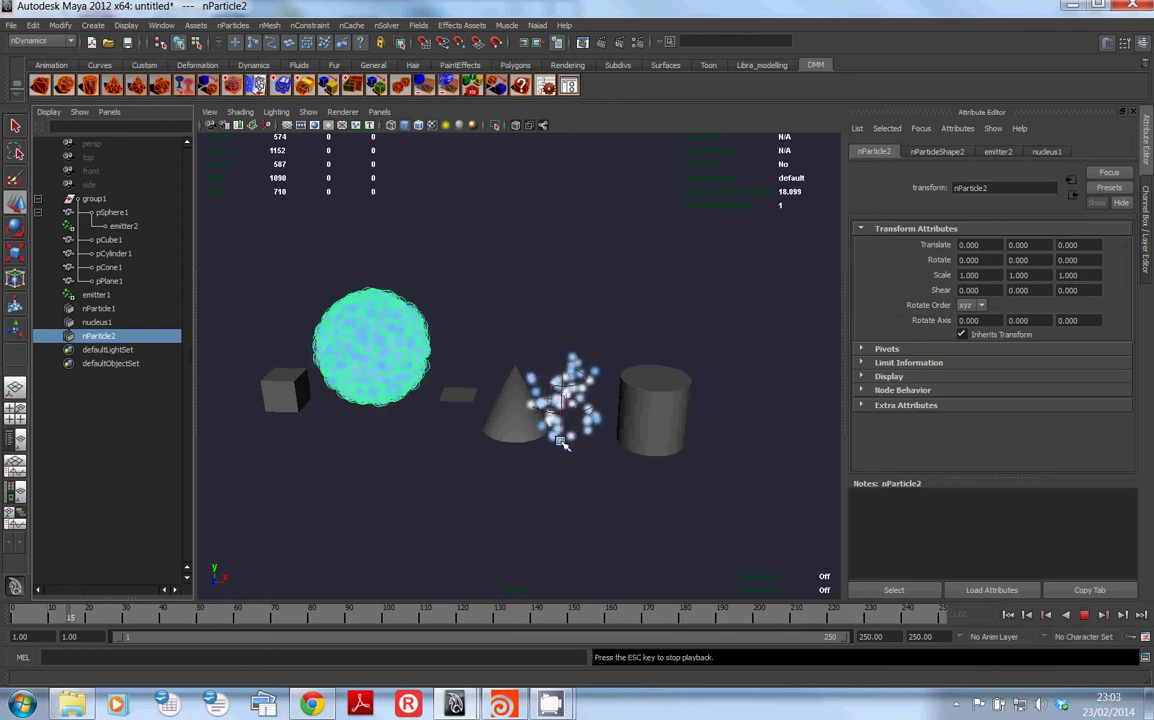
{"action": "left_click", "coordinate": [1087, 616]}
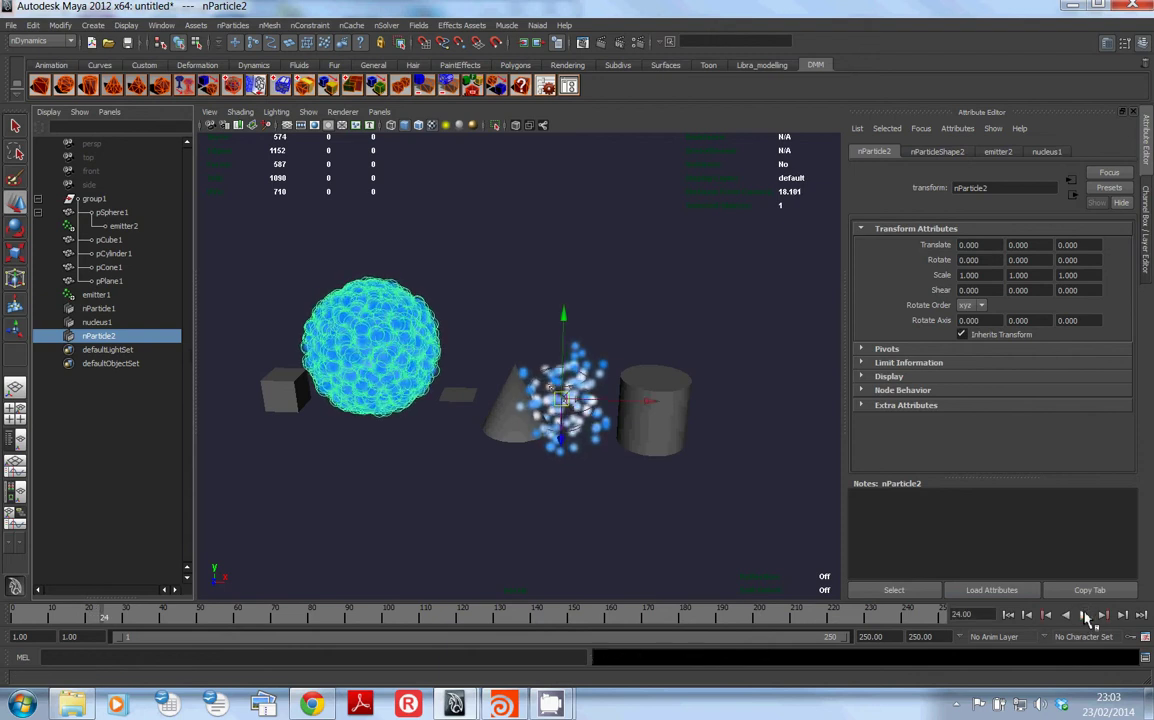
Switch to Houdini, show the particle creation tools, and add a POP Network node wired below sphere1
{"action": "left_click", "coordinate": [1070, 6]}
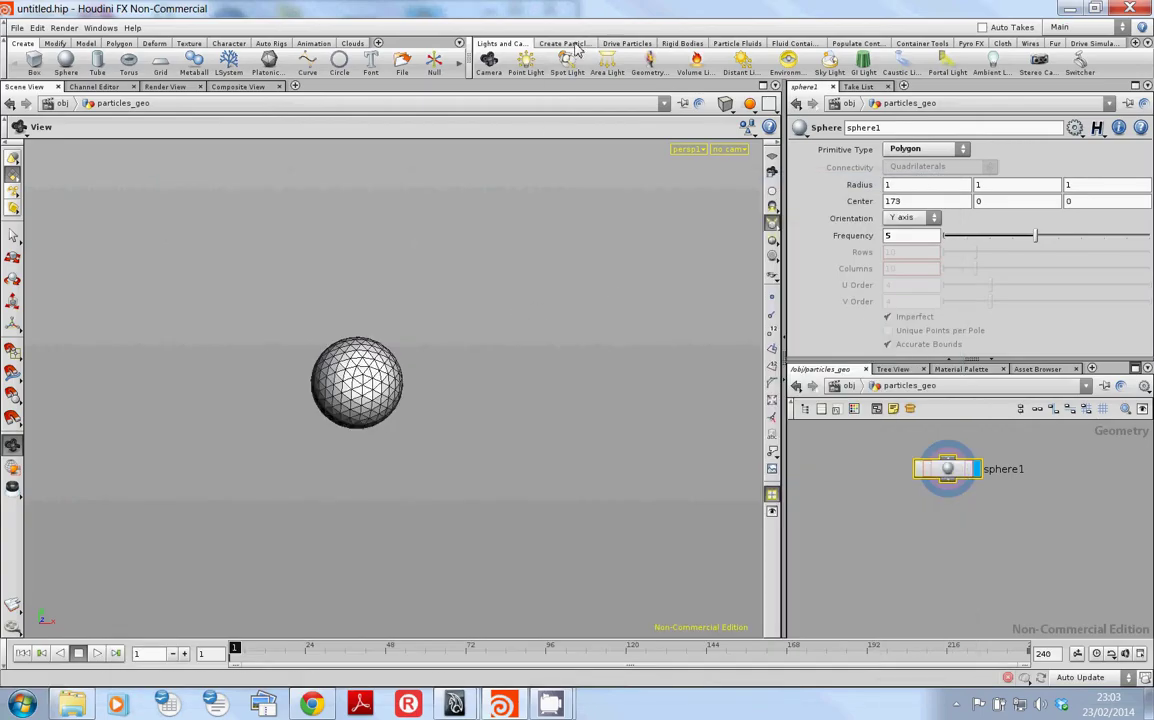
{"action": "left_click", "coordinate": [560, 43]}
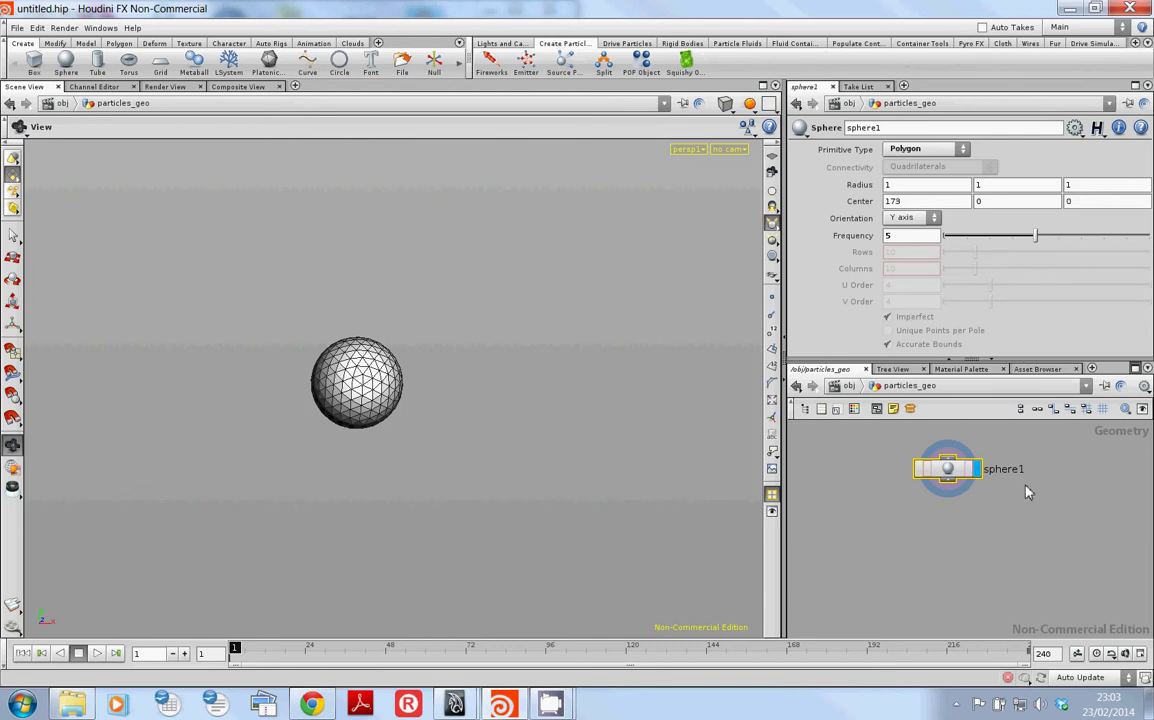
{"action": "left_click", "coordinate": [927, 543]}
{"action": "key", "text": "Tab"}
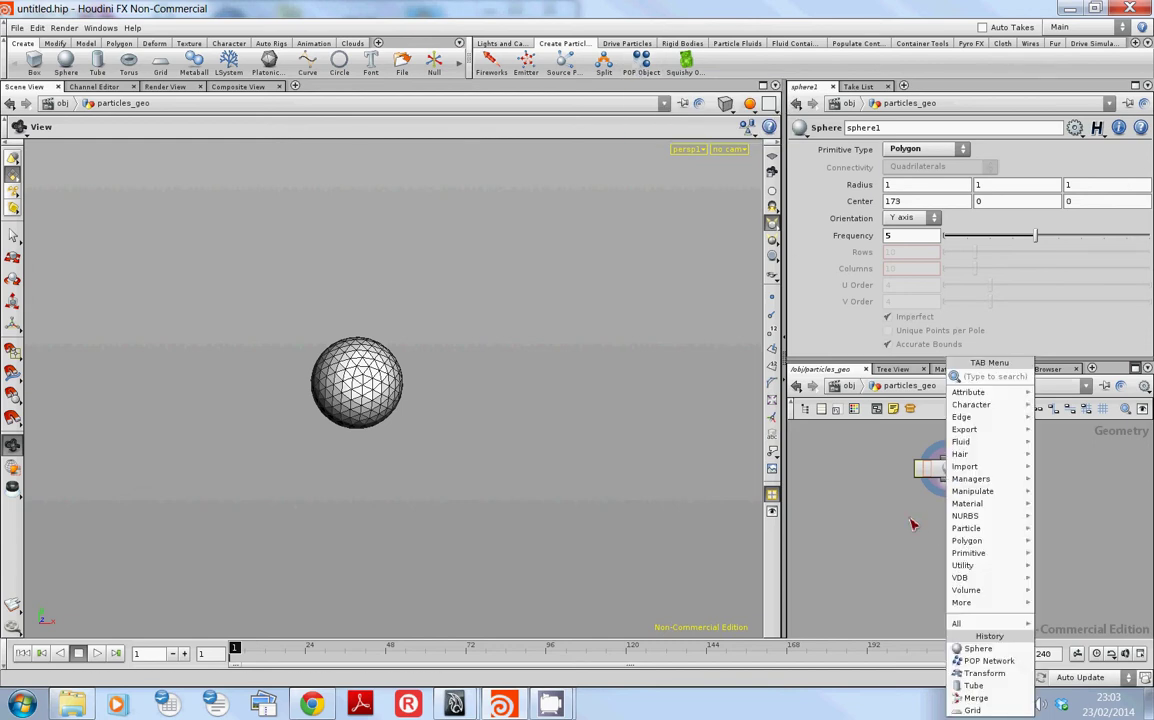
{"action": "type", "text": "Pop Merge"}
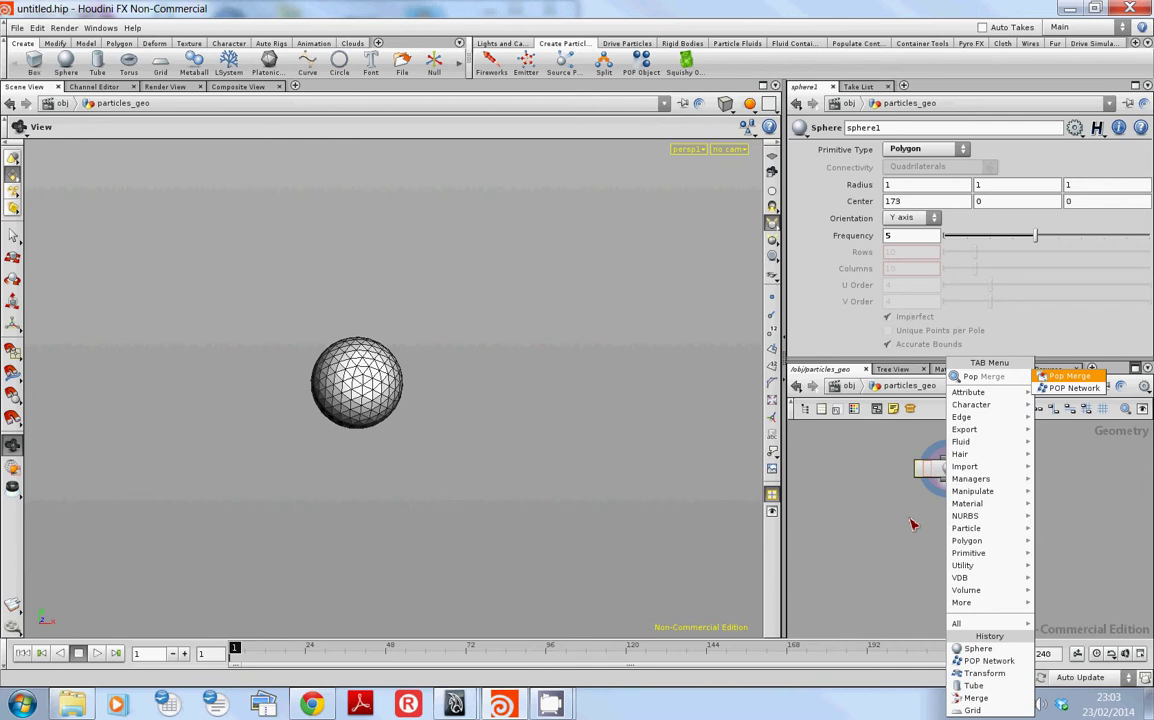
{"action": "key", "text": "Down"}
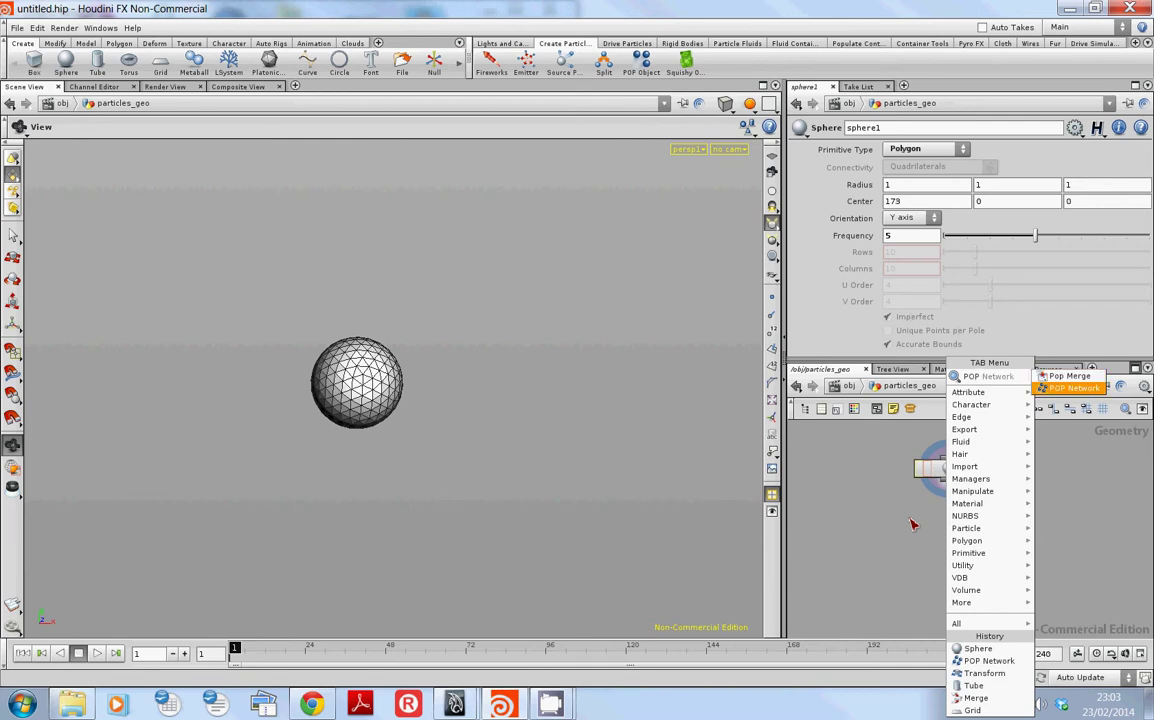
{"action": "key", "text": "Escape"}
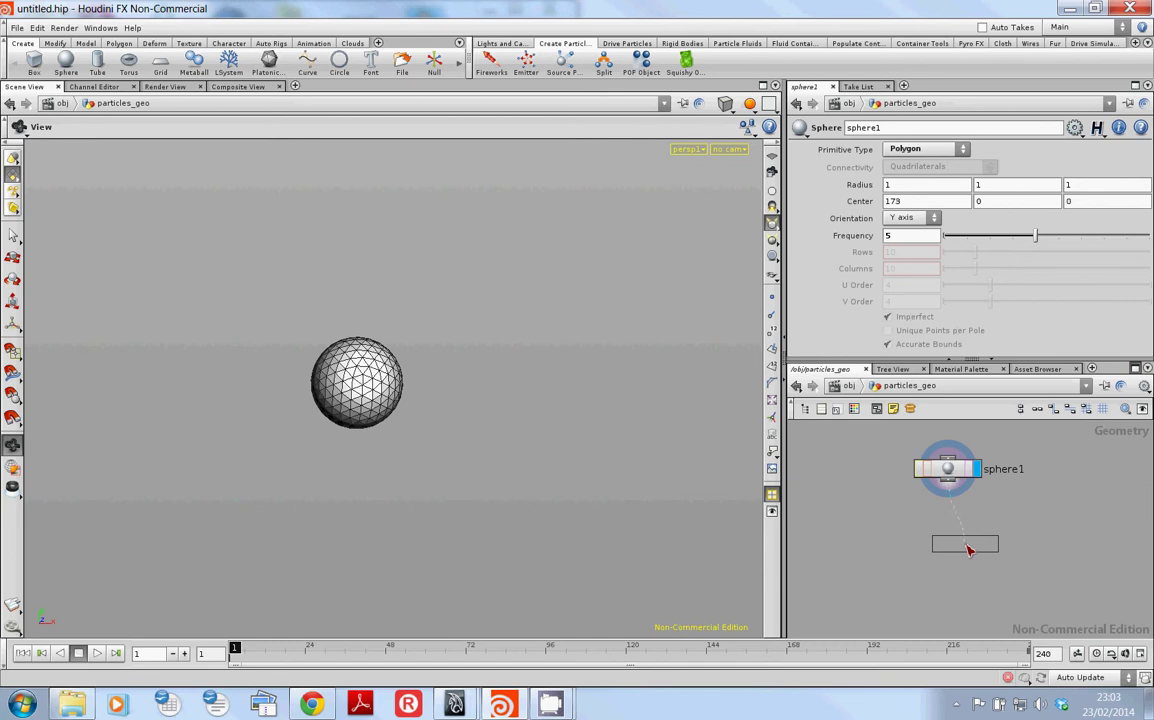
{"action": "left_click", "coordinate": [962, 545]}
{"action": "left_click_drag", "start_coordinate": [968, 548], "coordinate": [951, 558]}
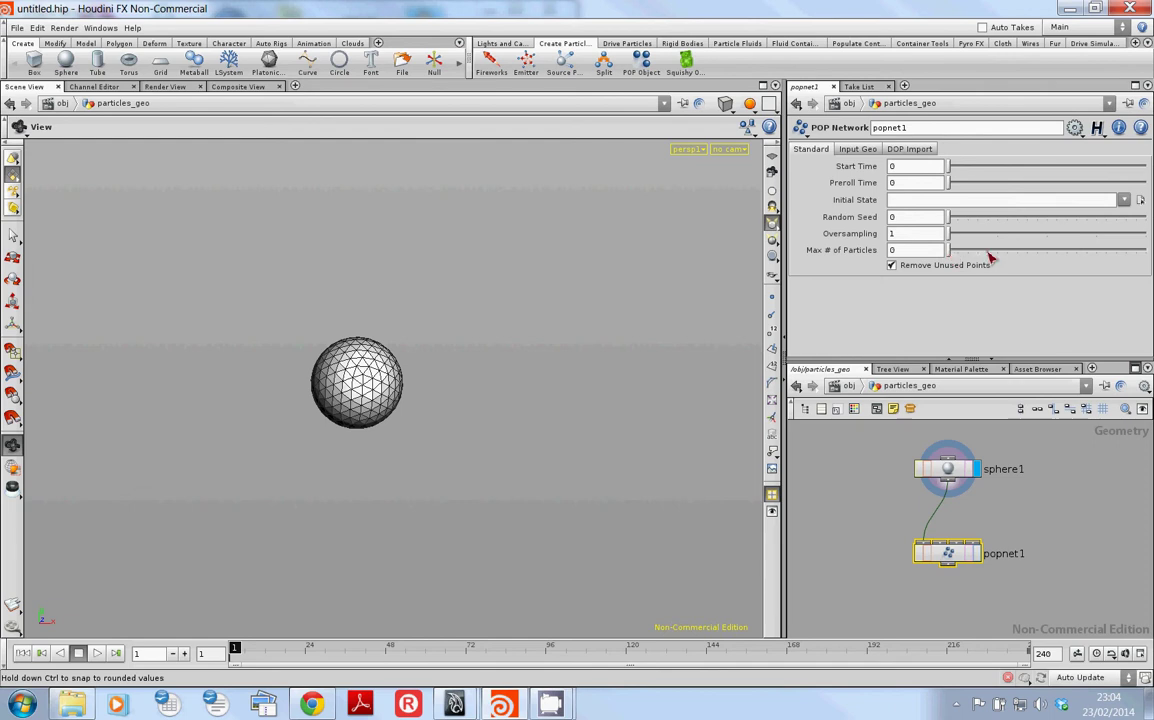
Examine the Standard parameters of popnet1 and show its Input Geo parameters
{"action": "mouse_move", "coordinate": [866, 258]}
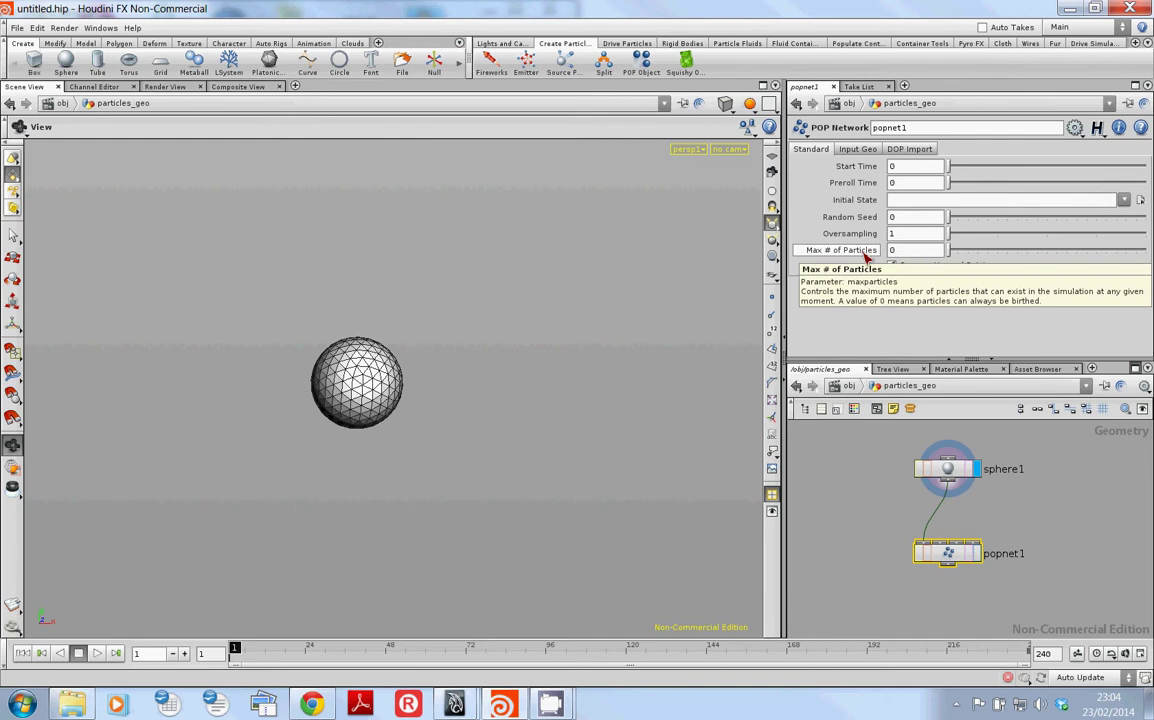
{"action": "mouse_move", "coordinate": [864, 171]}
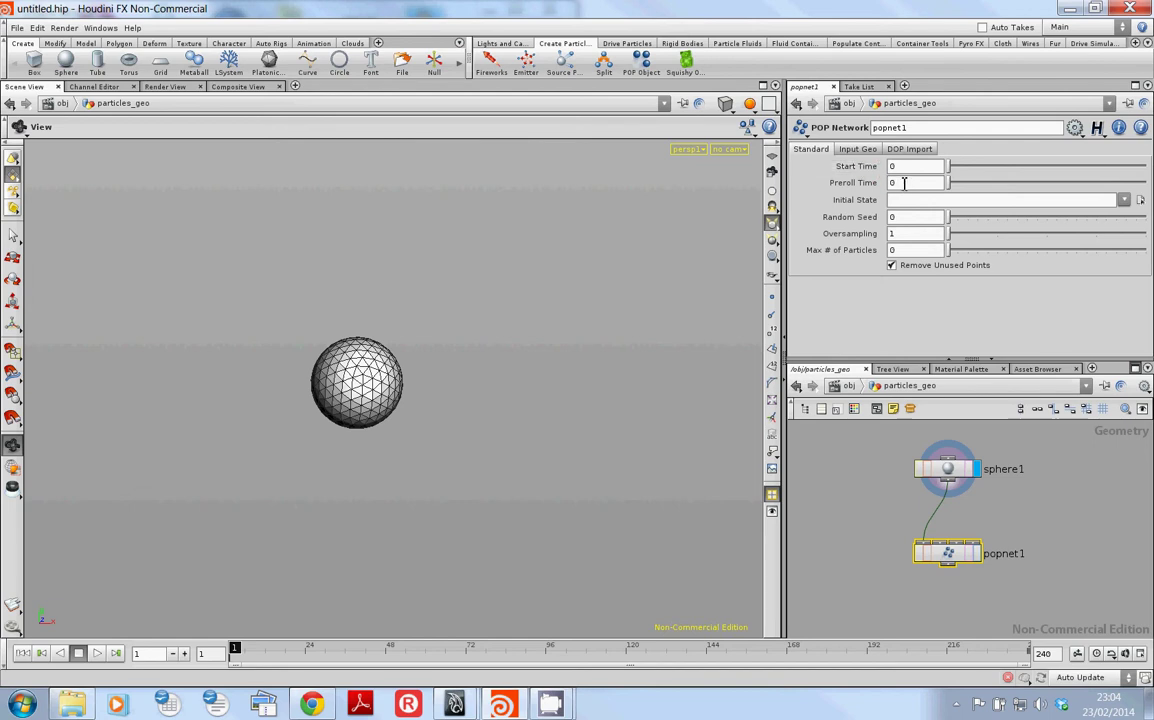
{"action": "left_click", "coordinate": [866, 151]}
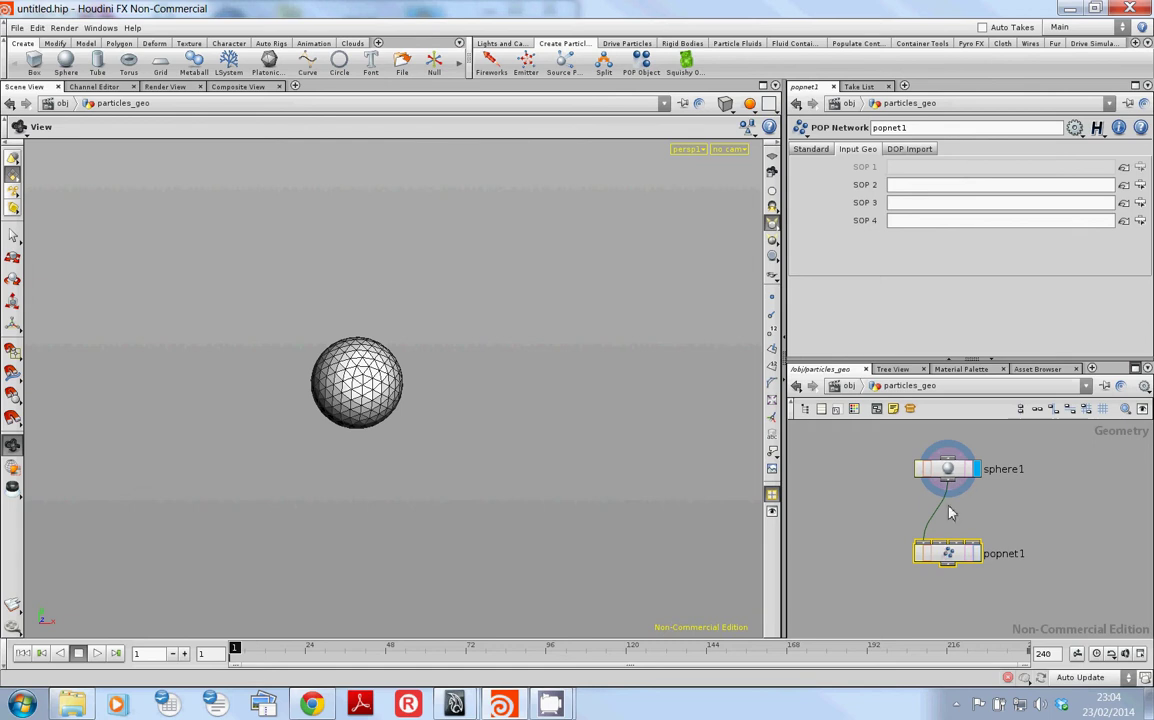
Connect sphere1 to popnet1's second input as well and remove that extra connection
{"action": "left_click", "coordinate": [947, 467]}
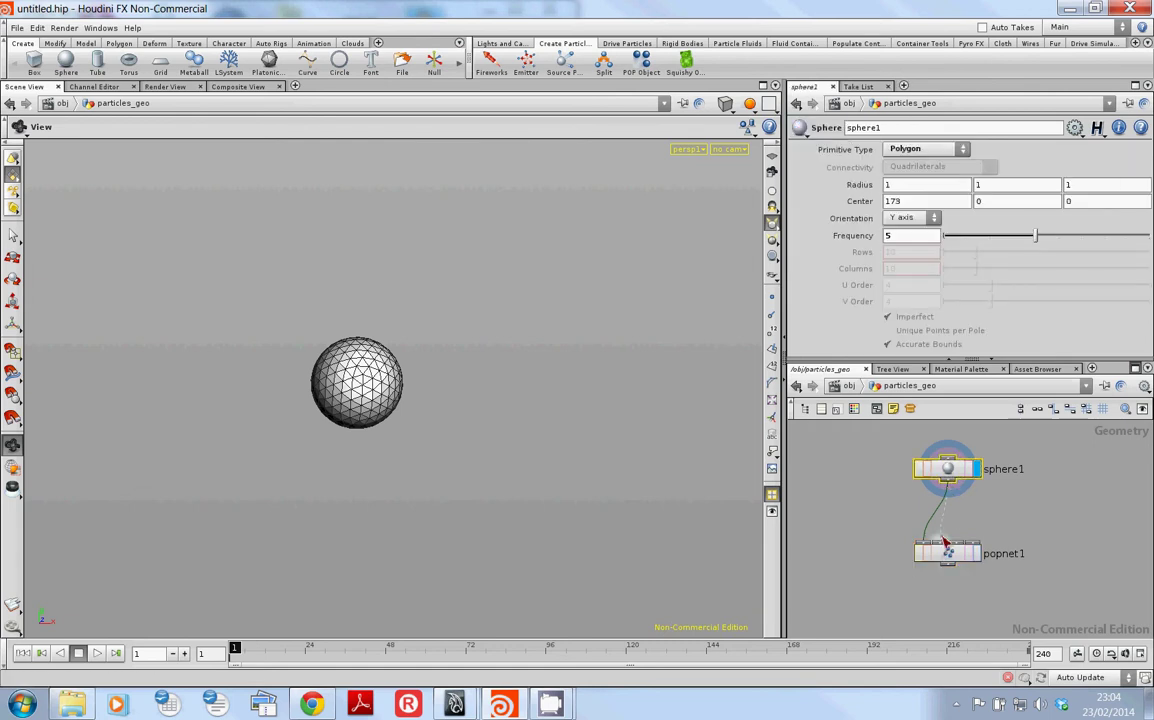
{"action": "left_click_drag", "start_coordinate": [947, 485], "coordinate": [946, 556]}
{"action": "left_click", "coordinate": [946, 557]}
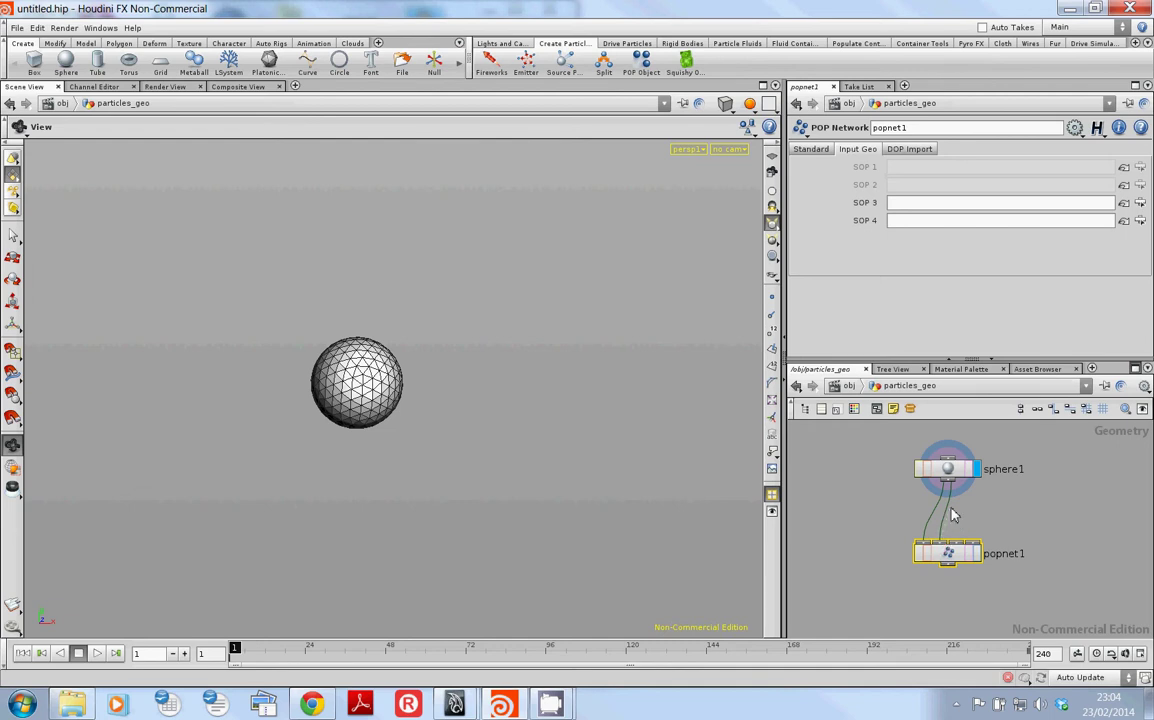
{"action": "left_click_drag", "start_coordinate": [946, 548], "coordinate": [948, 468]}
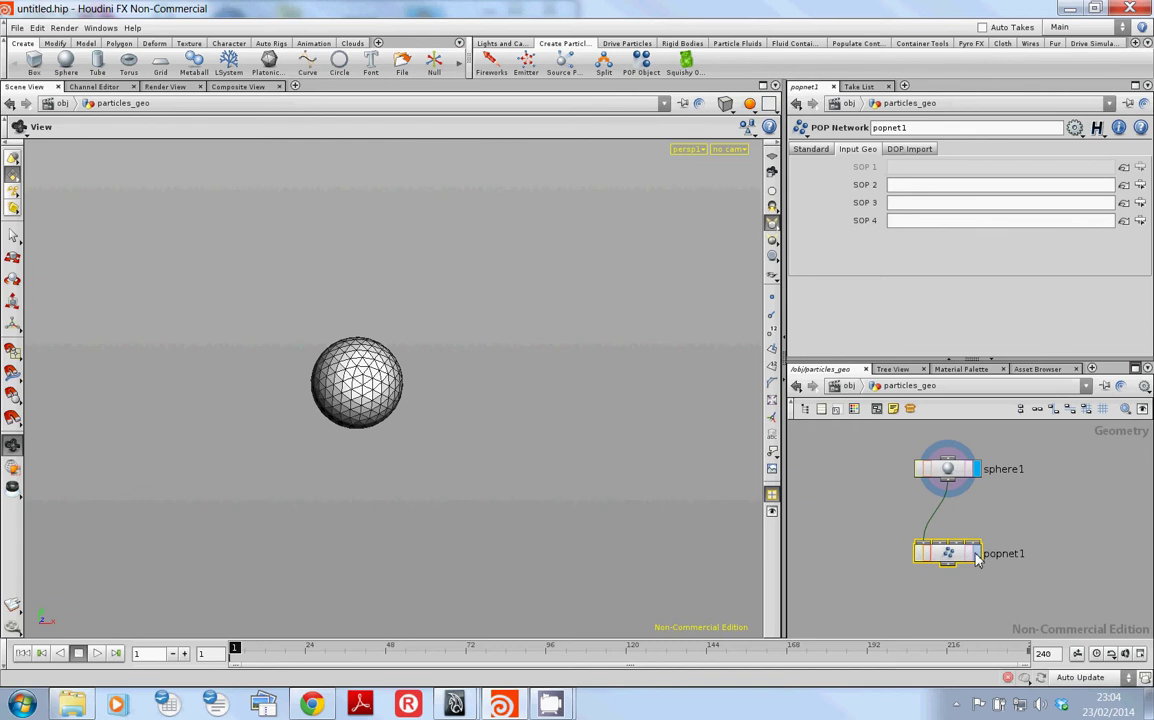
Display popnet1, play the simulation and rewind it, and inspect the node's information
{"action": "left_click", "coordinate": [976, 554]}
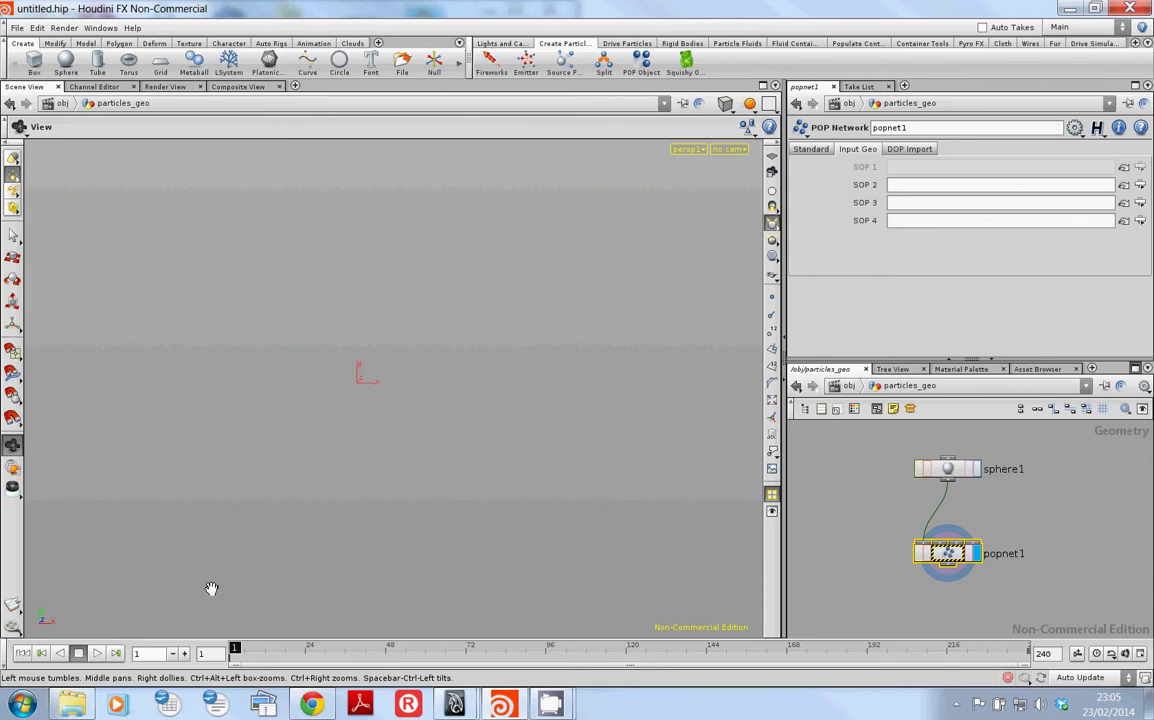
{"action": "key", "text": "Up"}
{"action": "key", "text": "ctrl+Up"}
{"action": "key", "text": "Up"}
{"action": "key", "text": "ctrl+Up"}
{"action": "middle_click", "coordinate": [955, 556]}
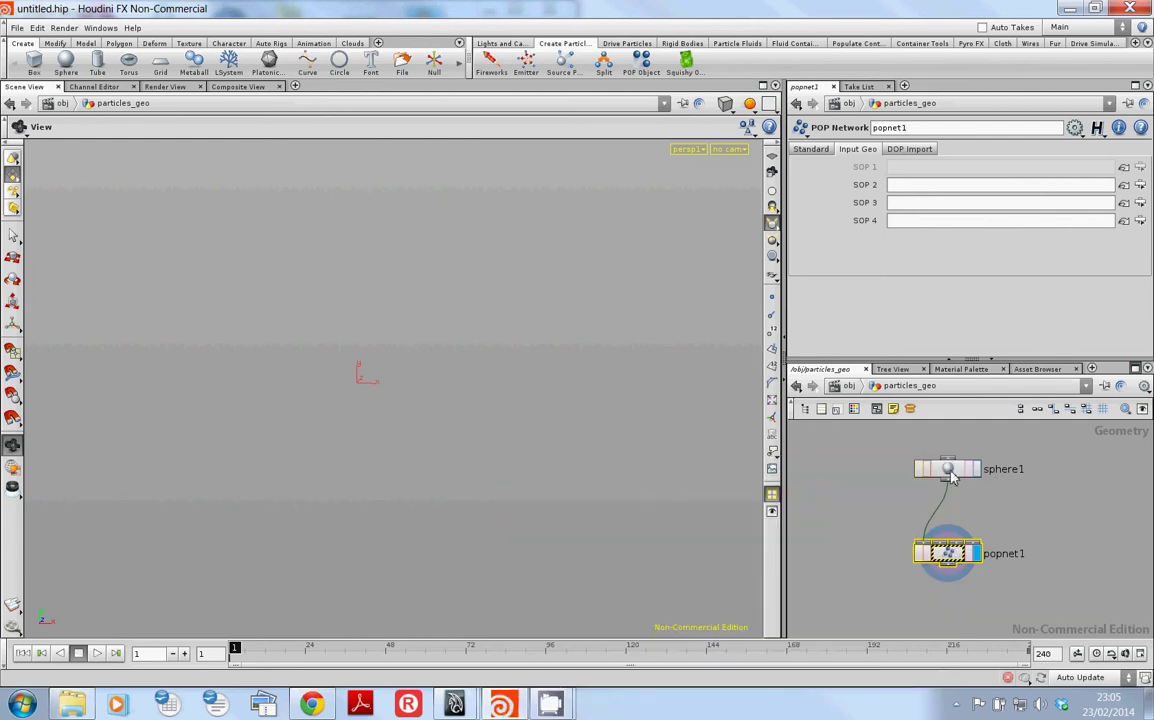
Inspect sphere1's node information and display sphere1 instead of popnet1
{"action": "middle_click", "coordinate": [954, 477]}
{"action": "left_click", "coordinate": [966, 470]}
{"action": "middle_click_drag", "start_coordinate": [957, 472], "coordinate": [1002, 516]}
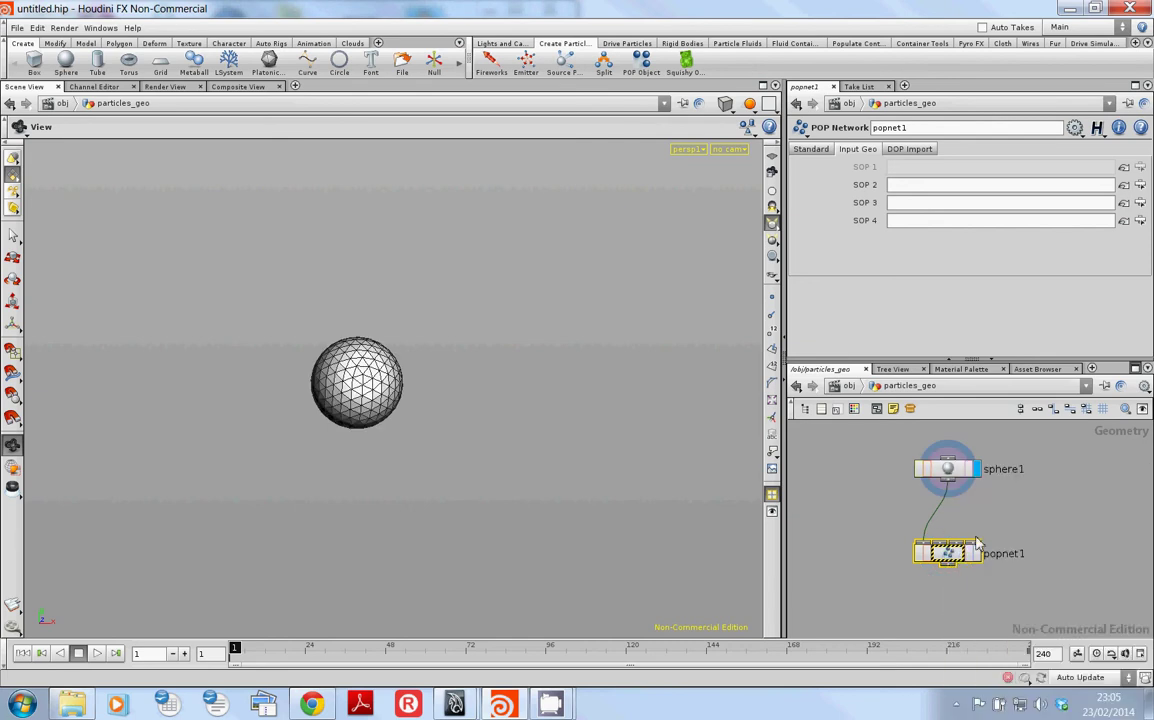
Set the display flag back on popnet1 and inspect its node information
{"action": "mouse_move", "coordinate": [950, 552]}
{"action": "middle_mouse_down"}
{"action": "mouse_move", "coordinate": [977, 557]}
{"action": "mouse_move", "coordinate": [948, 556]}
{"action": "middle_mouse_up"}
{"action": "left_click", "coordinate": [975, 553]}
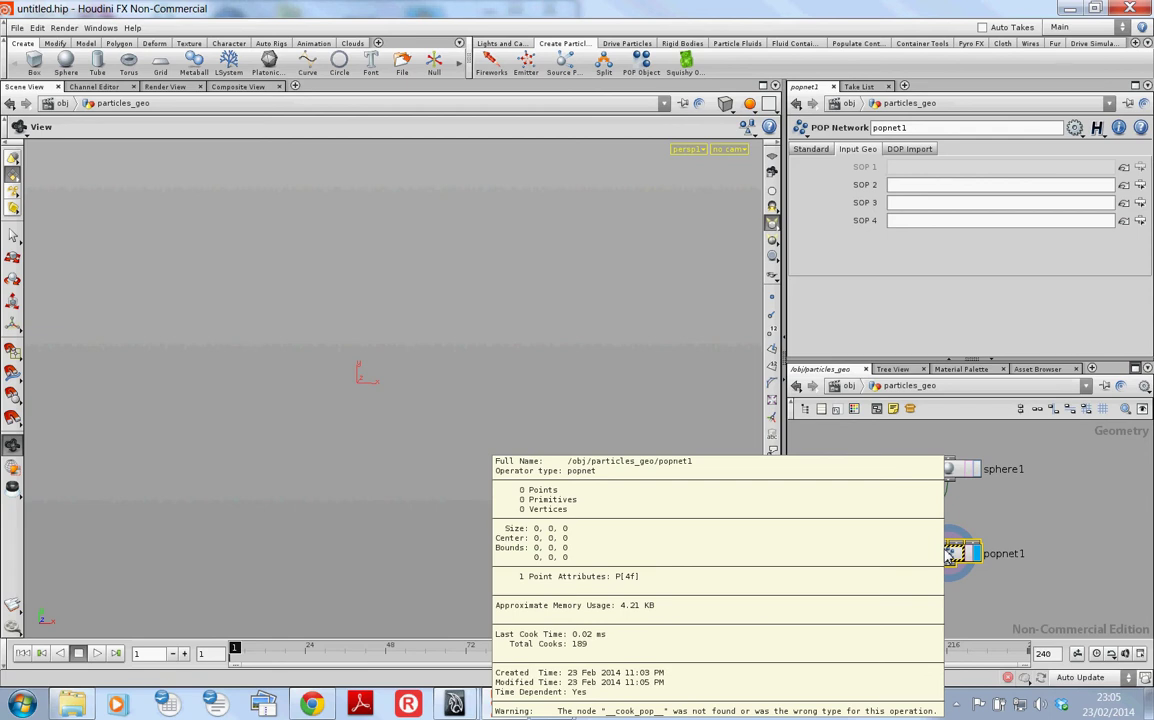
{"action": "middle_click_drag", "start_coordinate": [950, 555], "coordinate": [948, 553]}
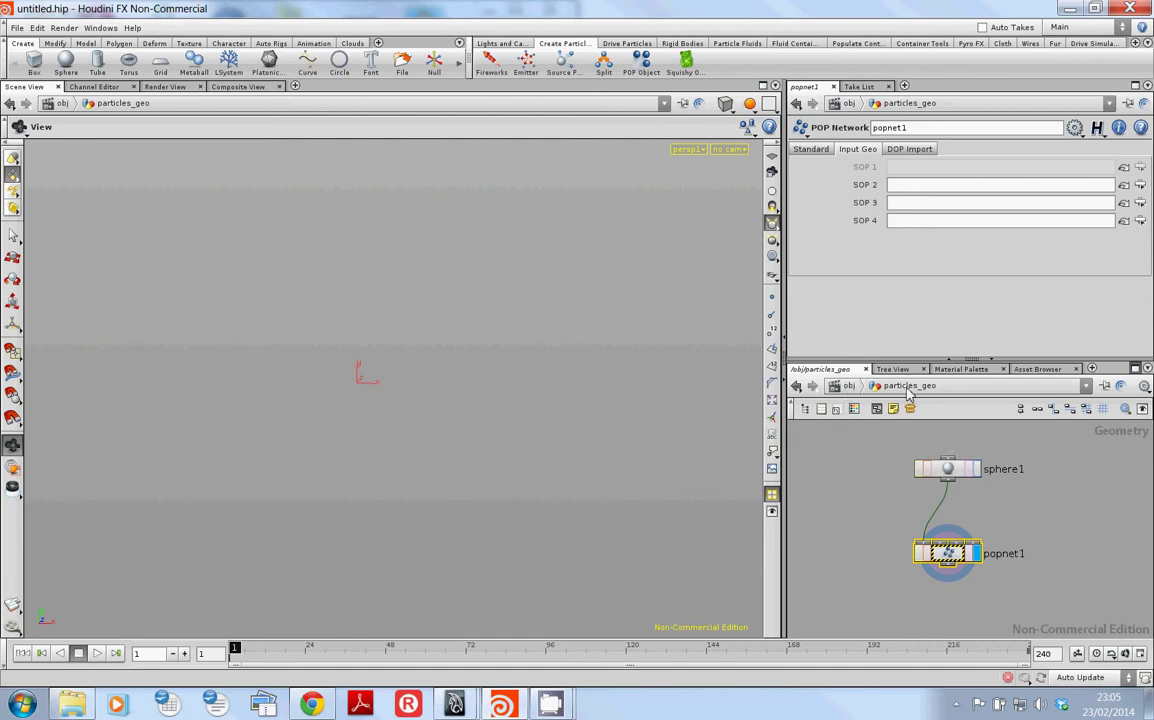
Go up to the object level, return into particles_geo, enter popnet1, and check its network path options
{"action": "key", "text": "u"}
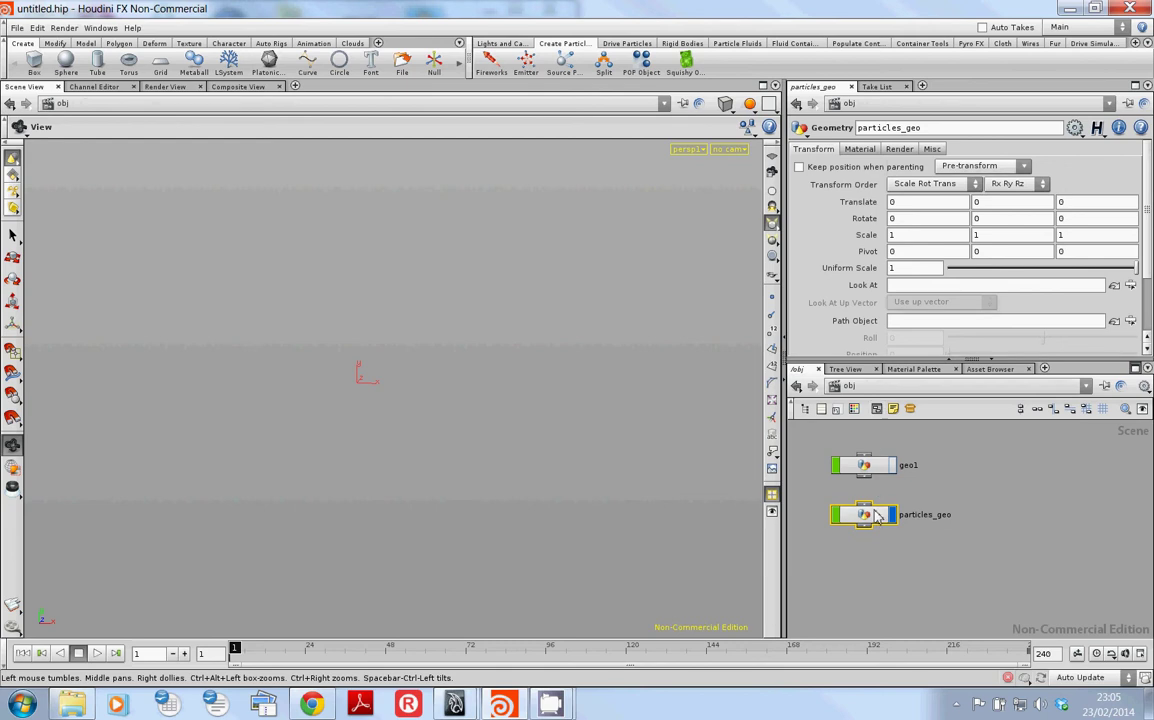
{"action": "key", "text": "i"}
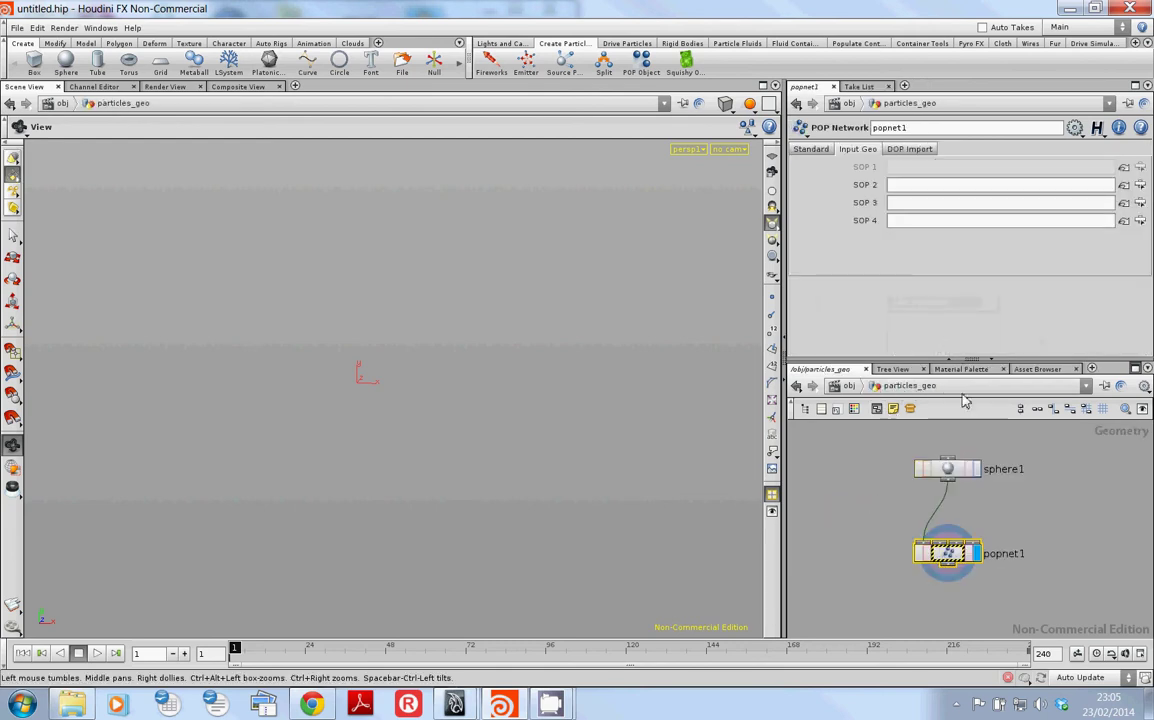
{"action": "double_click", "coordinate": [950, 554]}
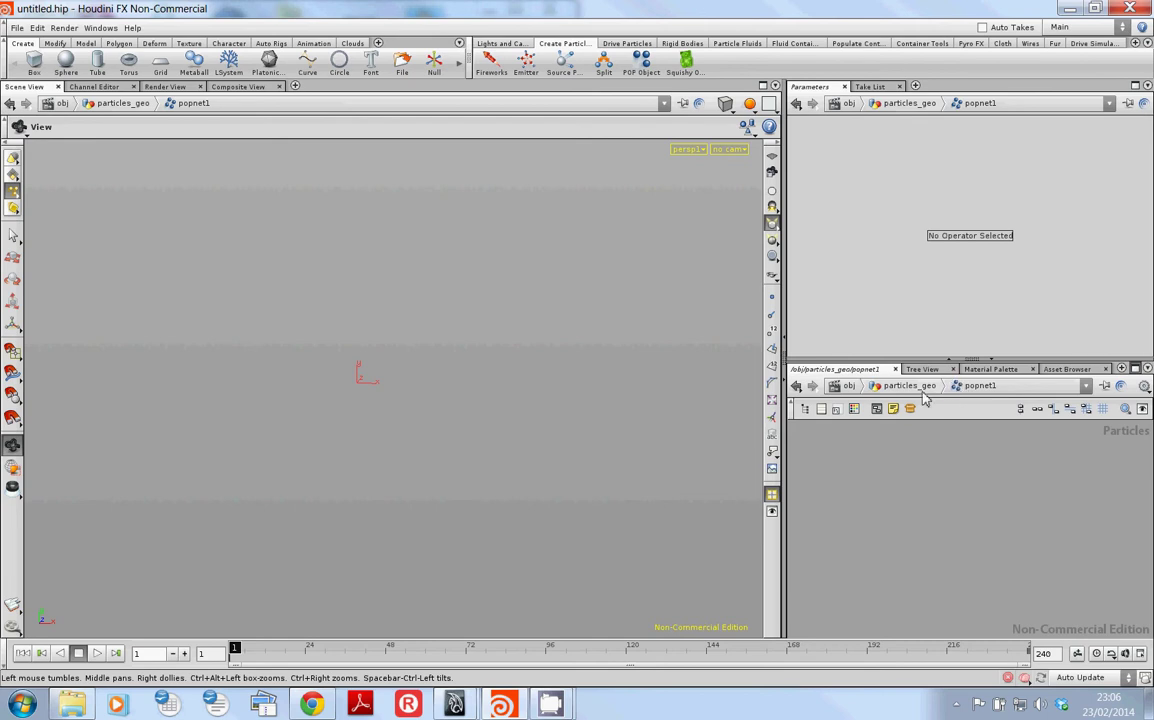
{"action": "left_click", "coordinate": [1085, 388]}
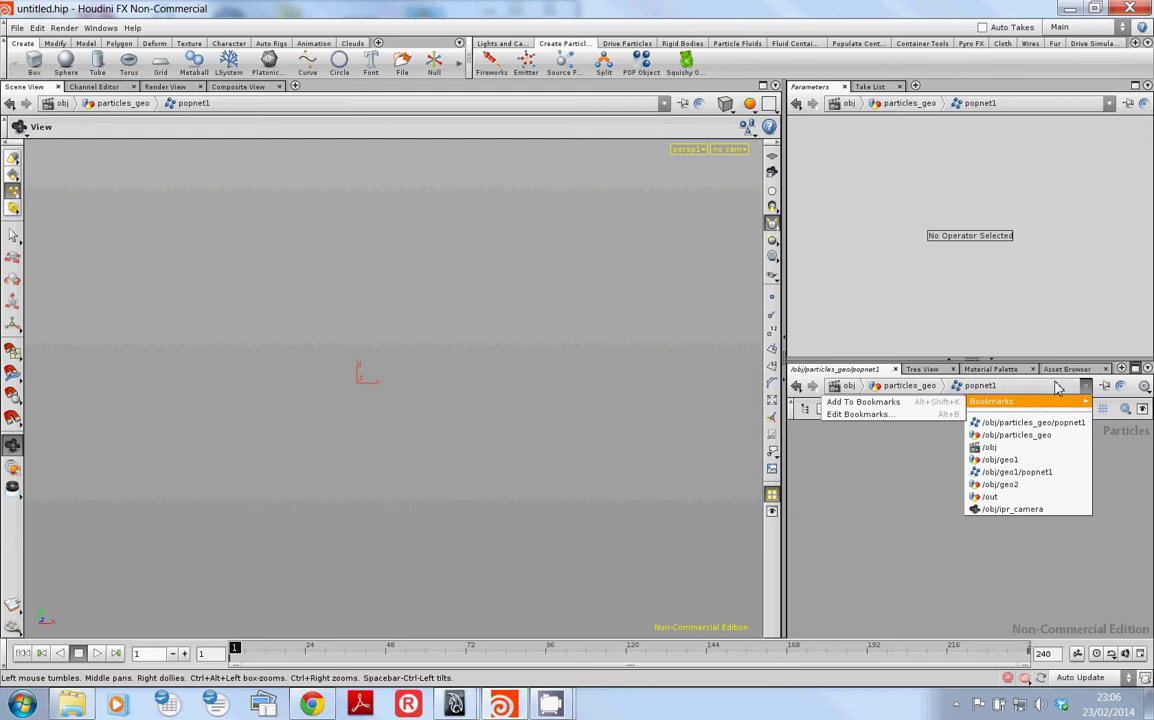
{"action": "left_click", "coordinate": [1056, 386]}
{"action": "left_click", "coordinate": [1056, 386]}
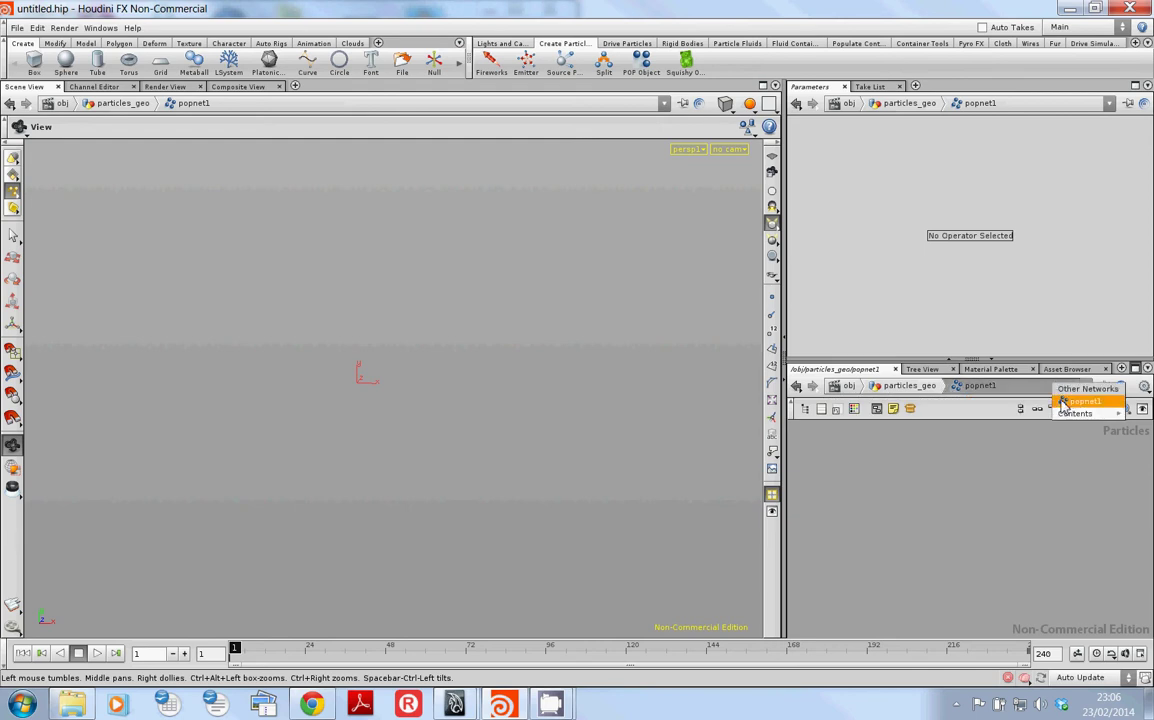
{"action": "left_click", "coordinate": [920, 469]}
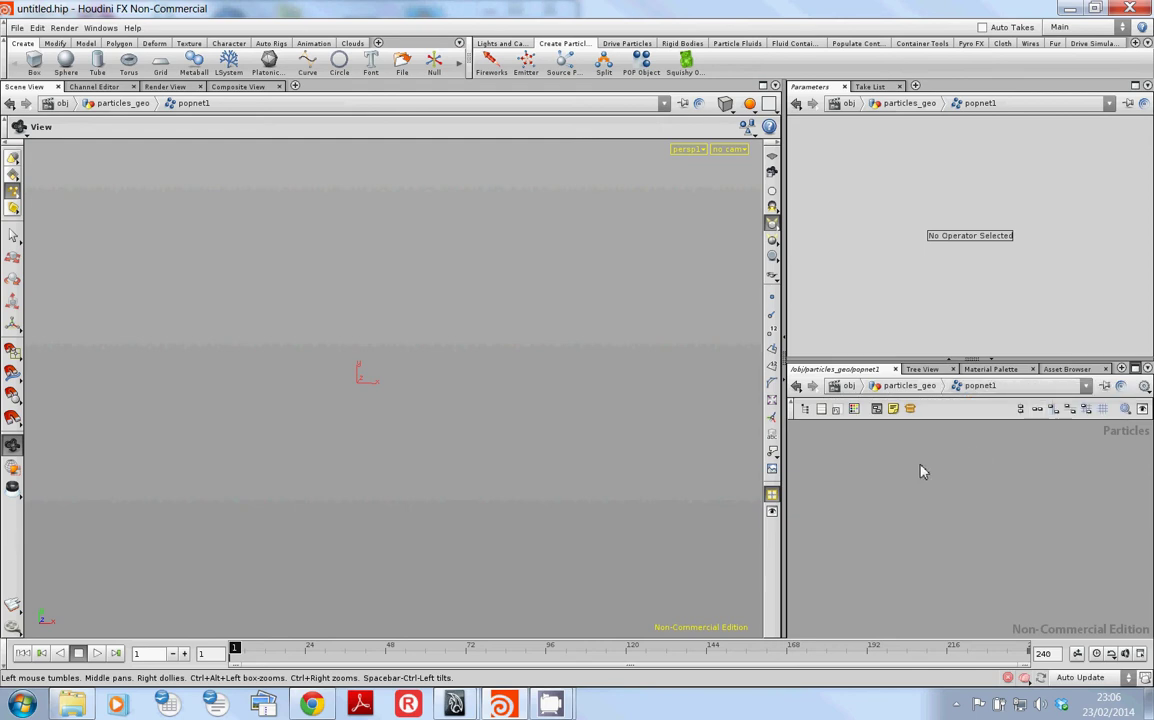
Compare the node types available inside popnet1 with those available in particles_geo
{"action": "key", "text": "Tab"}
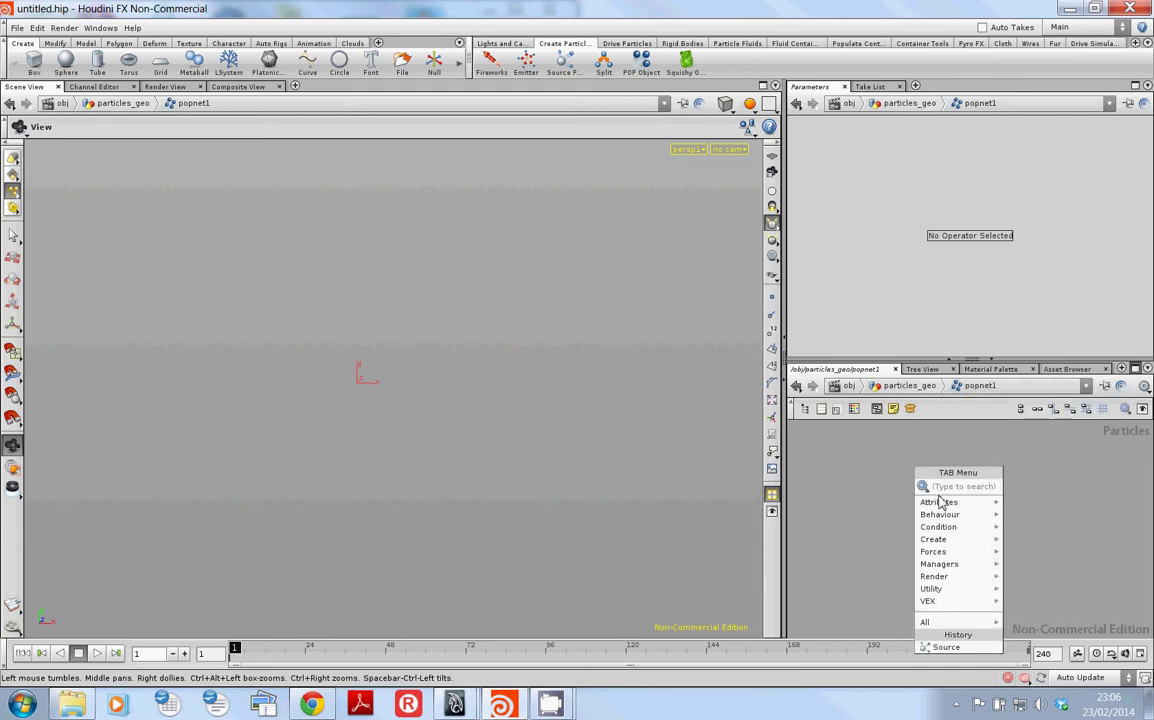
{"action": "mouse_move", "coordinate": [940, 503]}
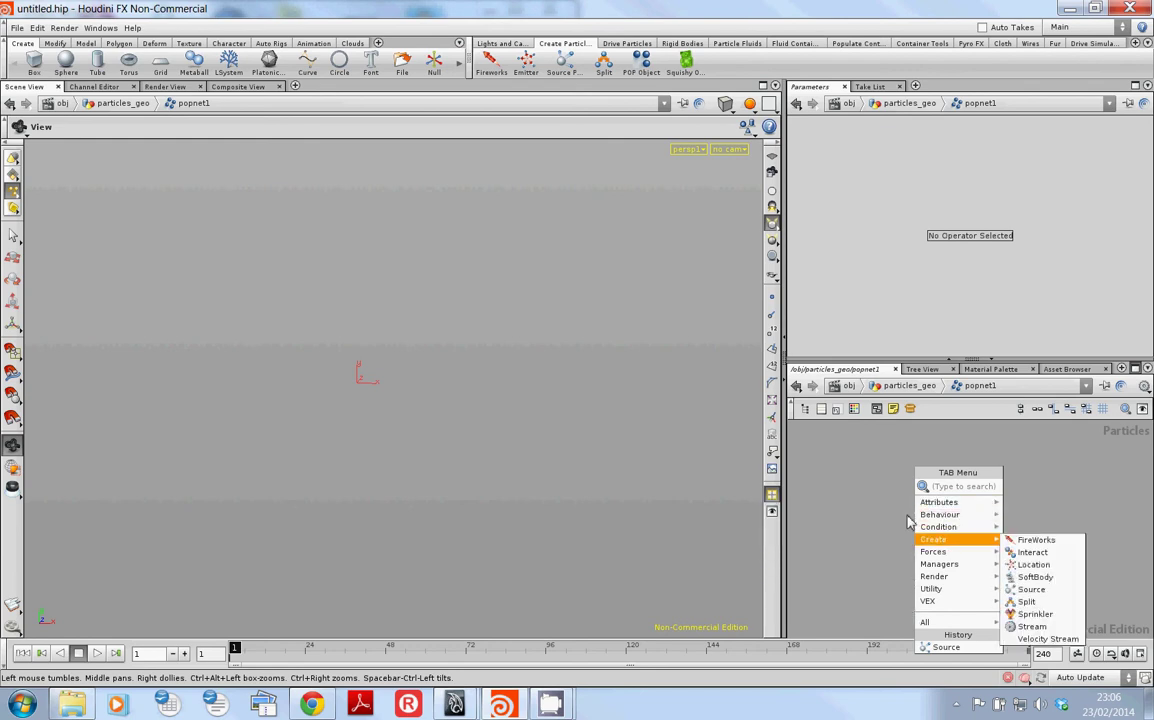
{"action": "left_click", "coordinate": [869, 487]}
{"action": "left_click", "coordinate": [906, 389]}
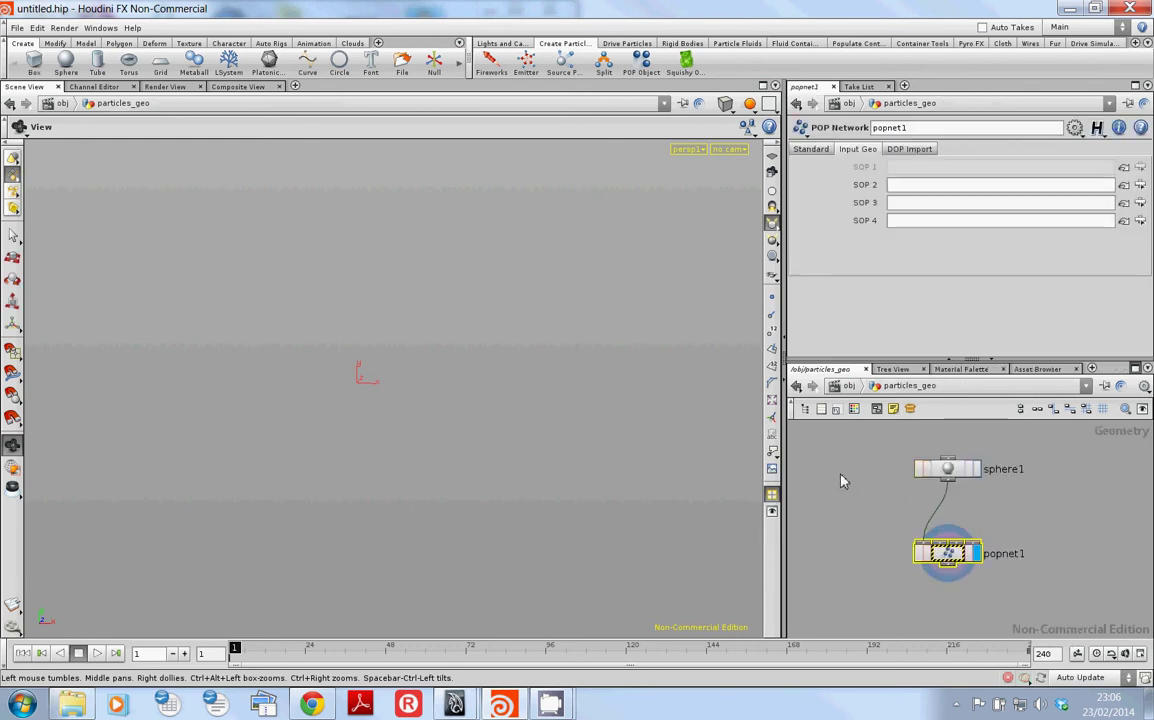
{"action": "key", "text": "Tab"}
{"action": "mouse_move", "coordinate": [874, 410]}
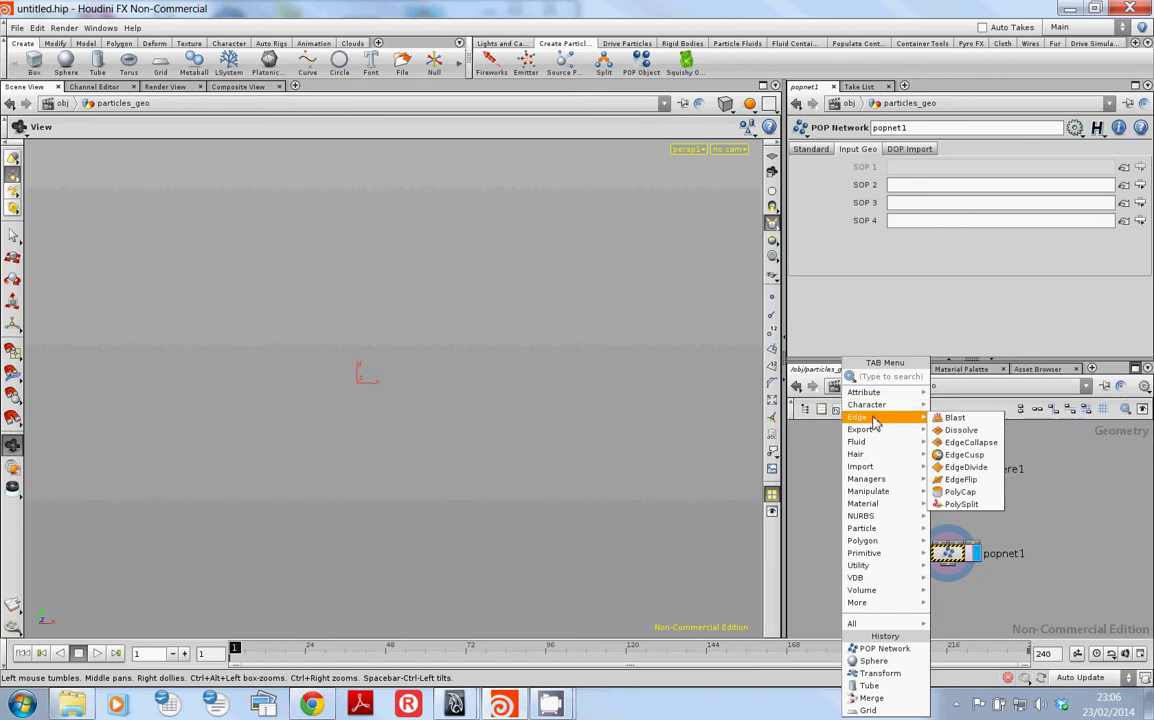
{"action": "left_click", "coordinate": [821, 475]}
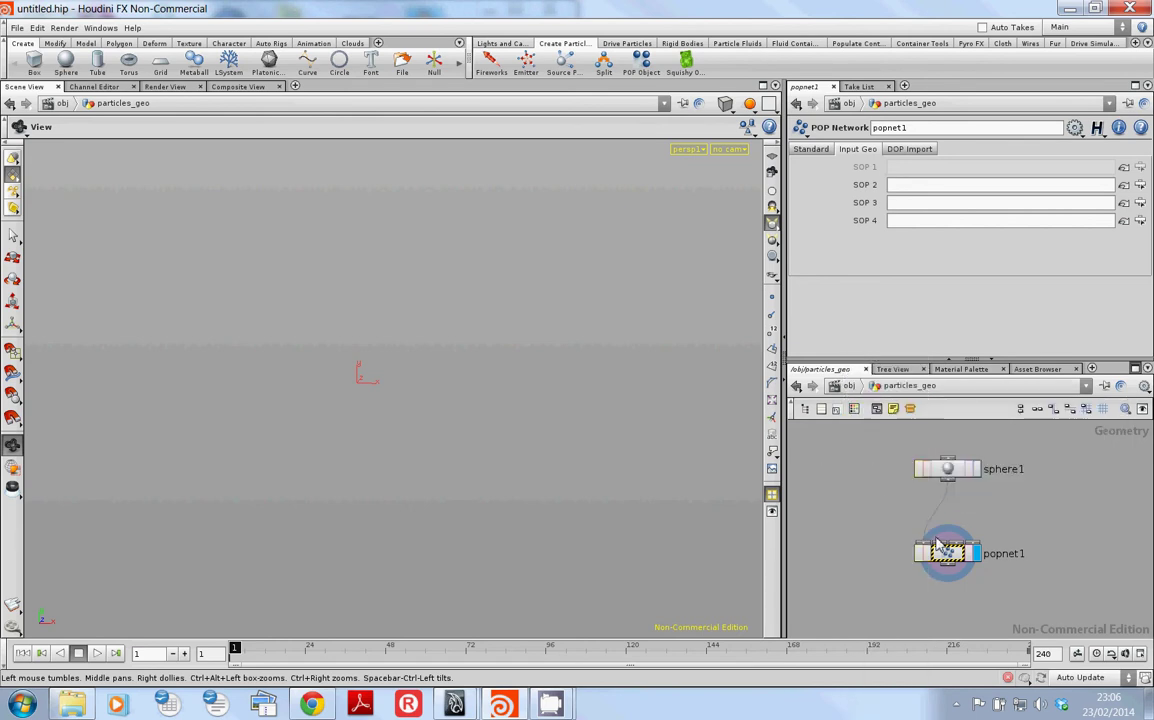
Enter popnet1 and add a Location node
{"action": "double_click", "coordinate": [948, 552]}
{"action": "key", "text": "Tab"}
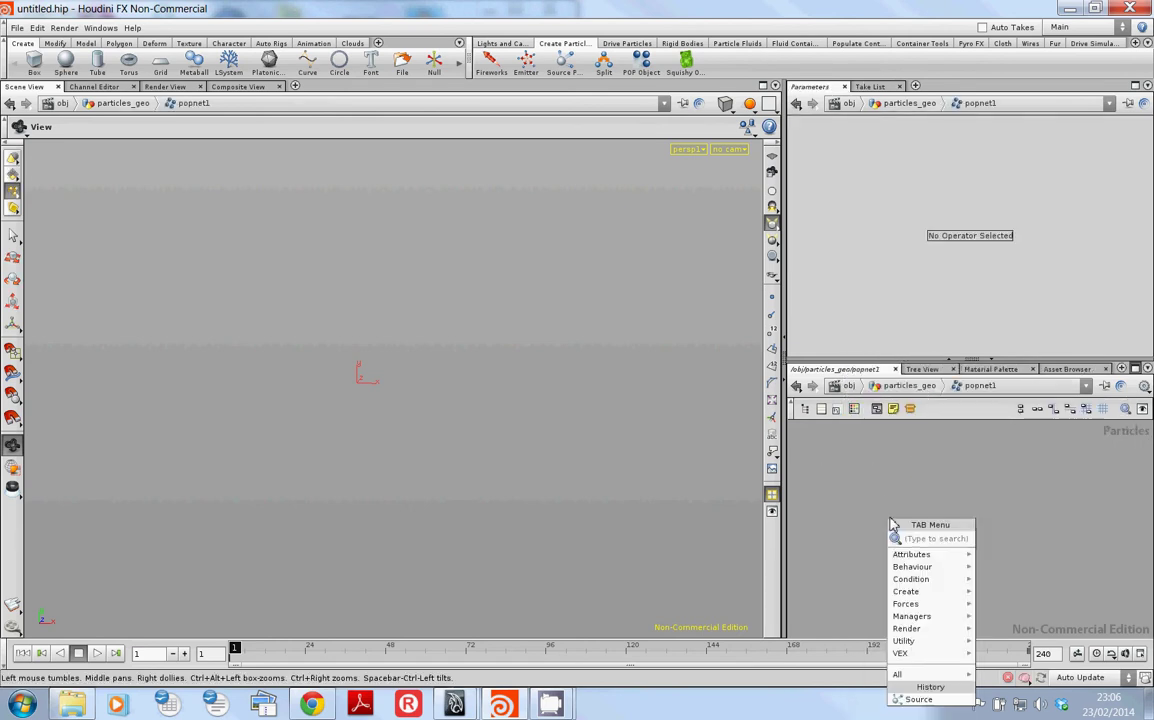
{"action": "mouse_move", "coordinate": [896, 558]}
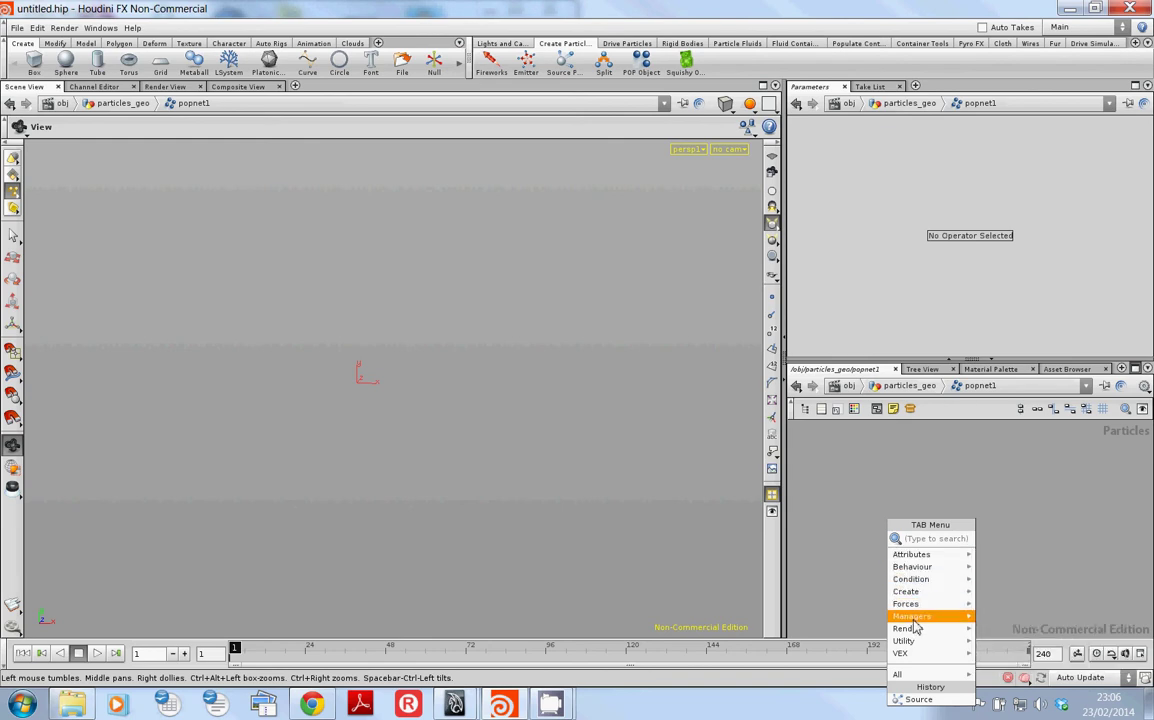
{"action": "left_click", "coordinate": [834, 498]}
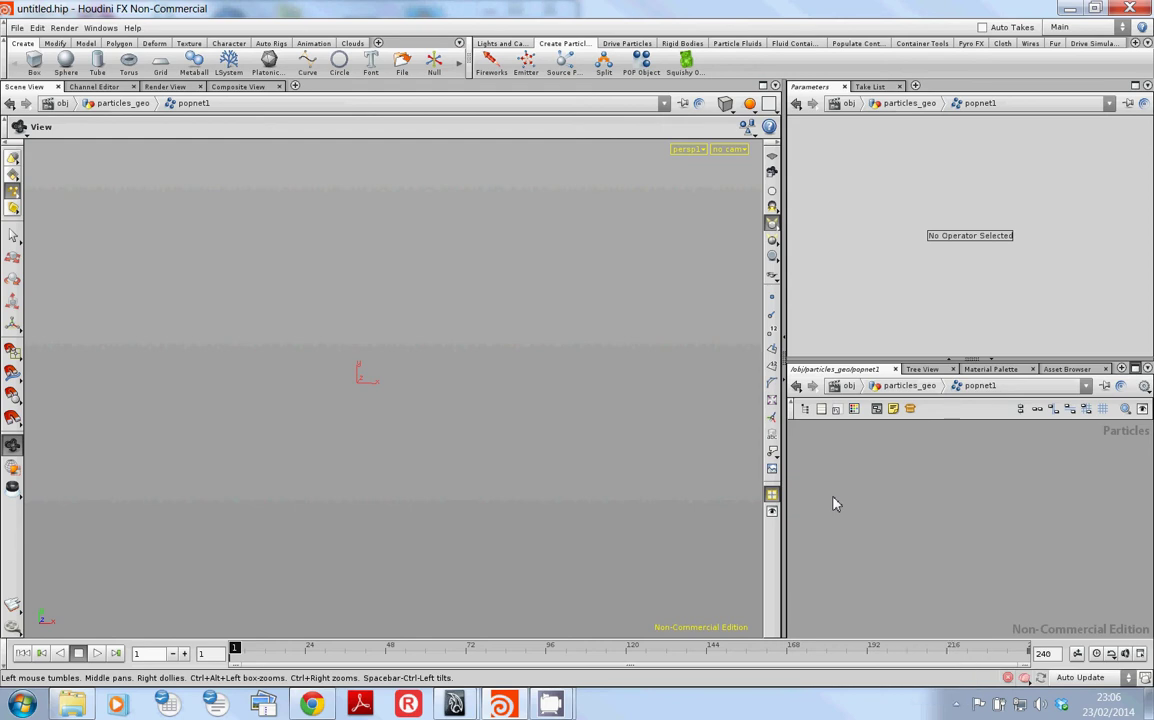
{"action": "key", "text": "Tab"}
{"action": "type", "text": "location"}
{"action": "key", "text": "Return"}
{"action": "left_click", "coordinate": [900, 483]}
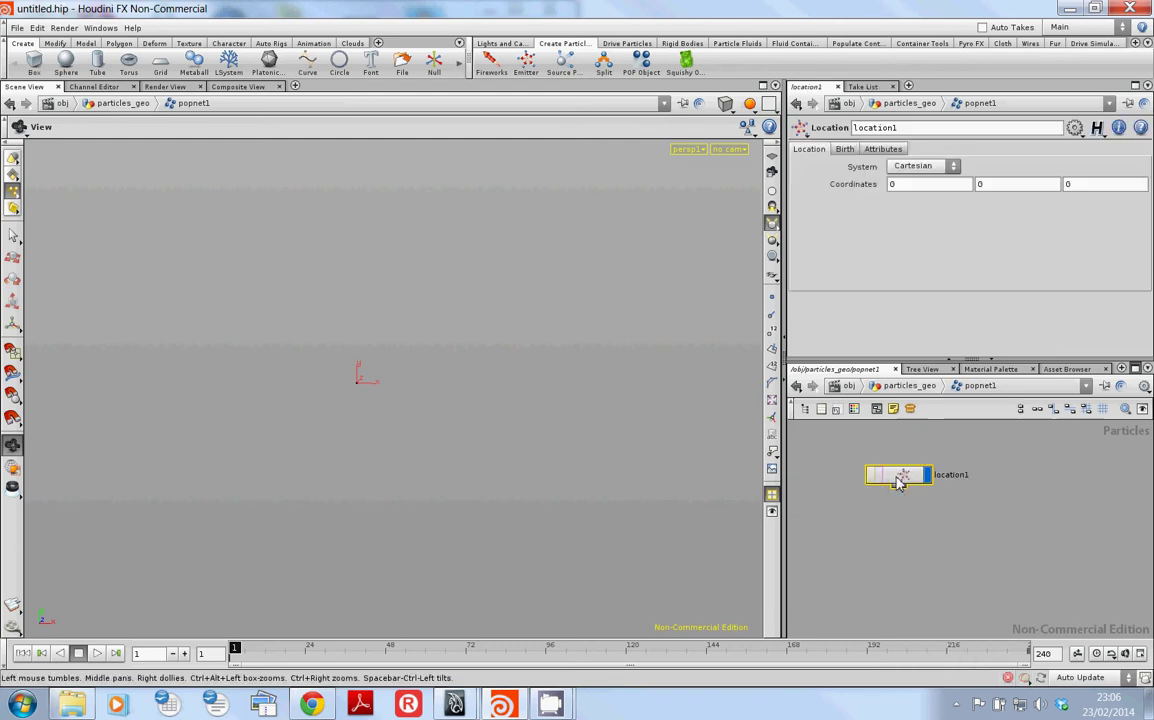
Add a Source node beside the Location node and select the Location node
{"action": "key", "text": "Tab"}
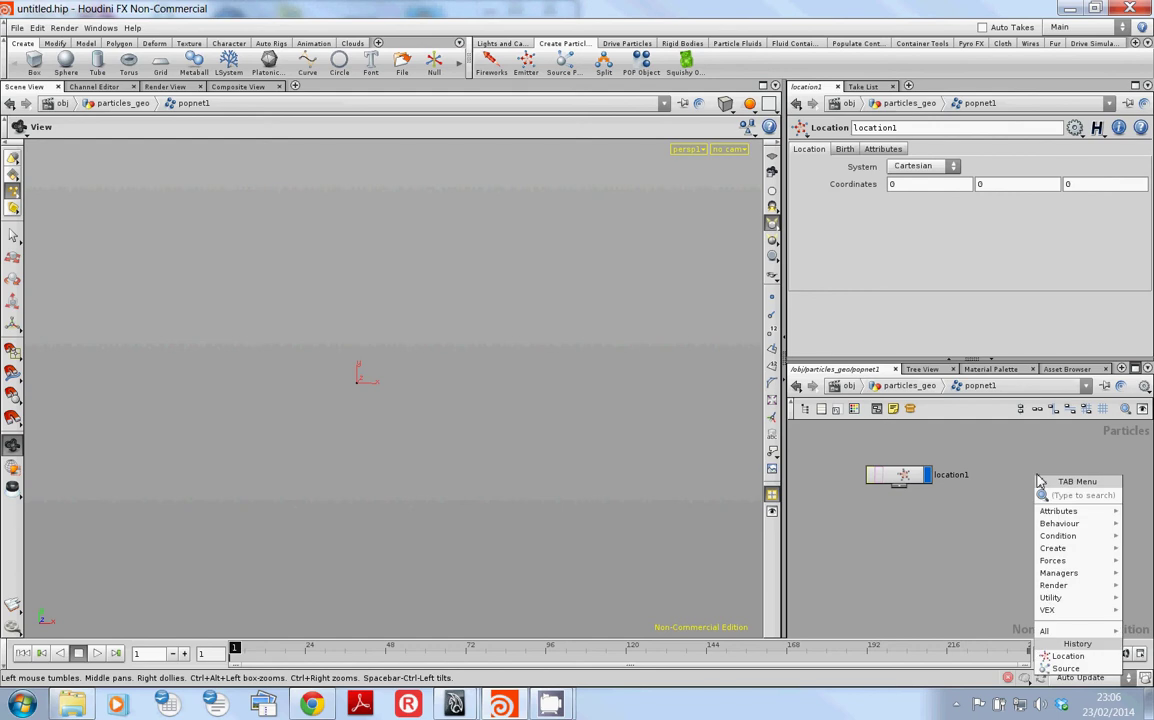
{"action": "type", "text": "source"}
{"action": "key", "text": "Return"}
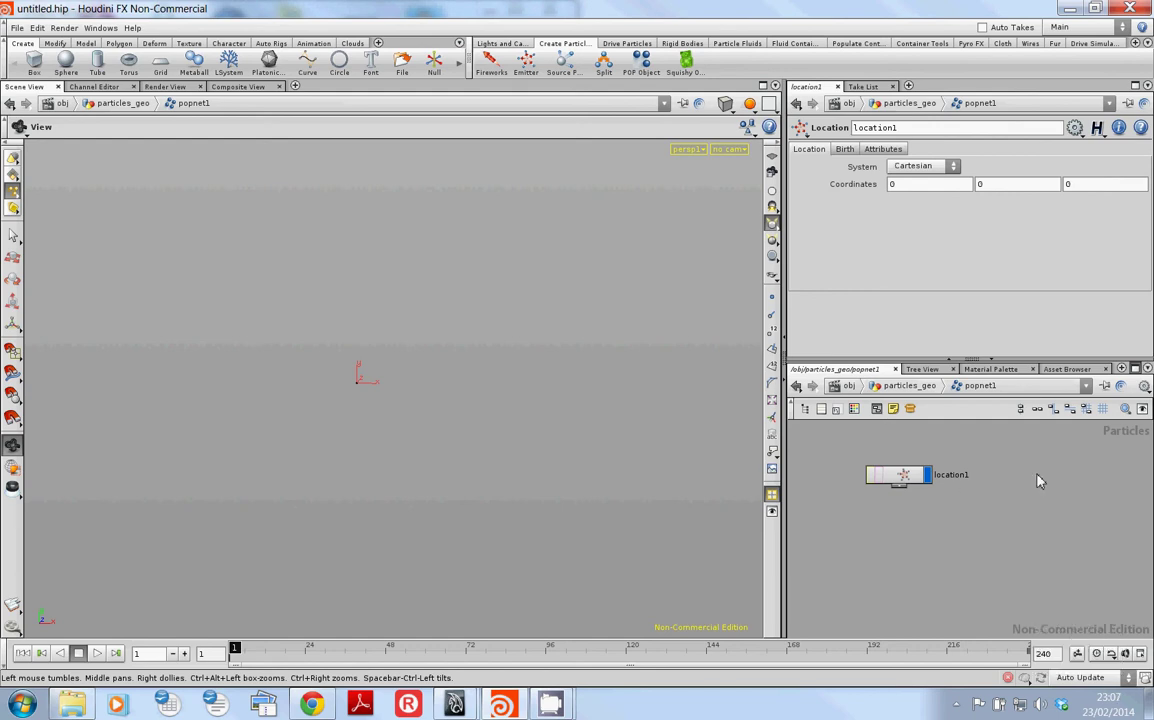
{"action": "left_click", "coordinate": [1037, 480]}
{"action": "left_click", "coordinate": [927, 514]}
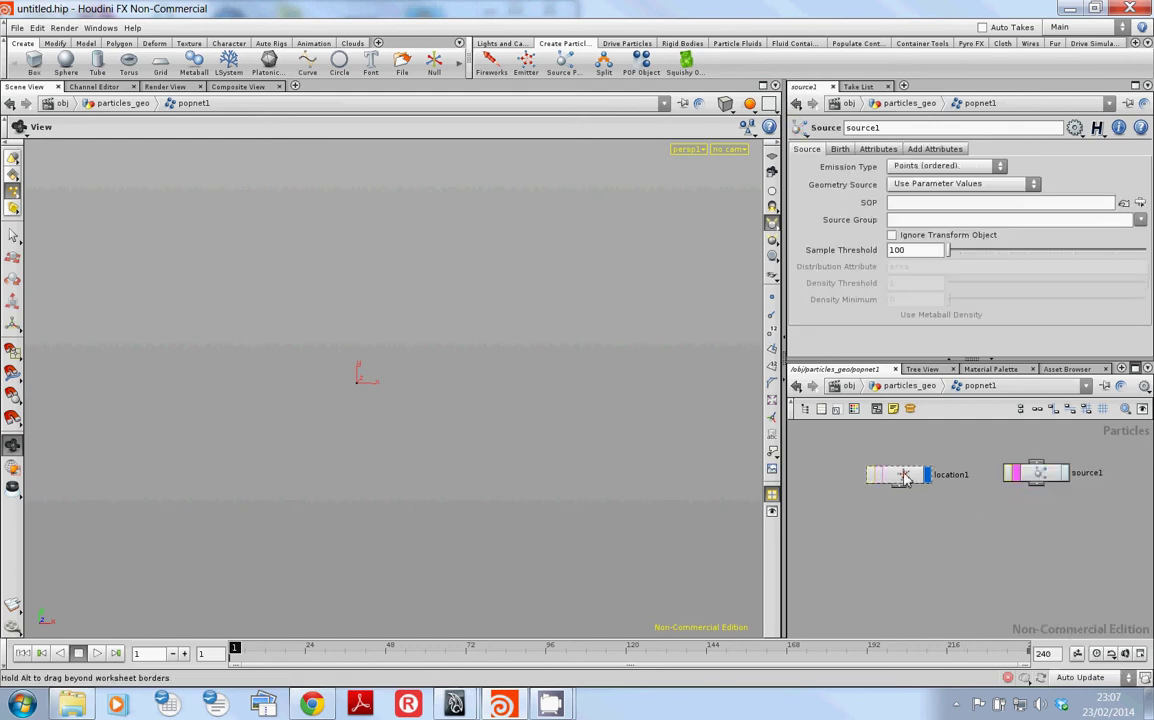
{"action": "left_click", "coordinate": [904, 478]}
{"action": "key", "text": "Up"}
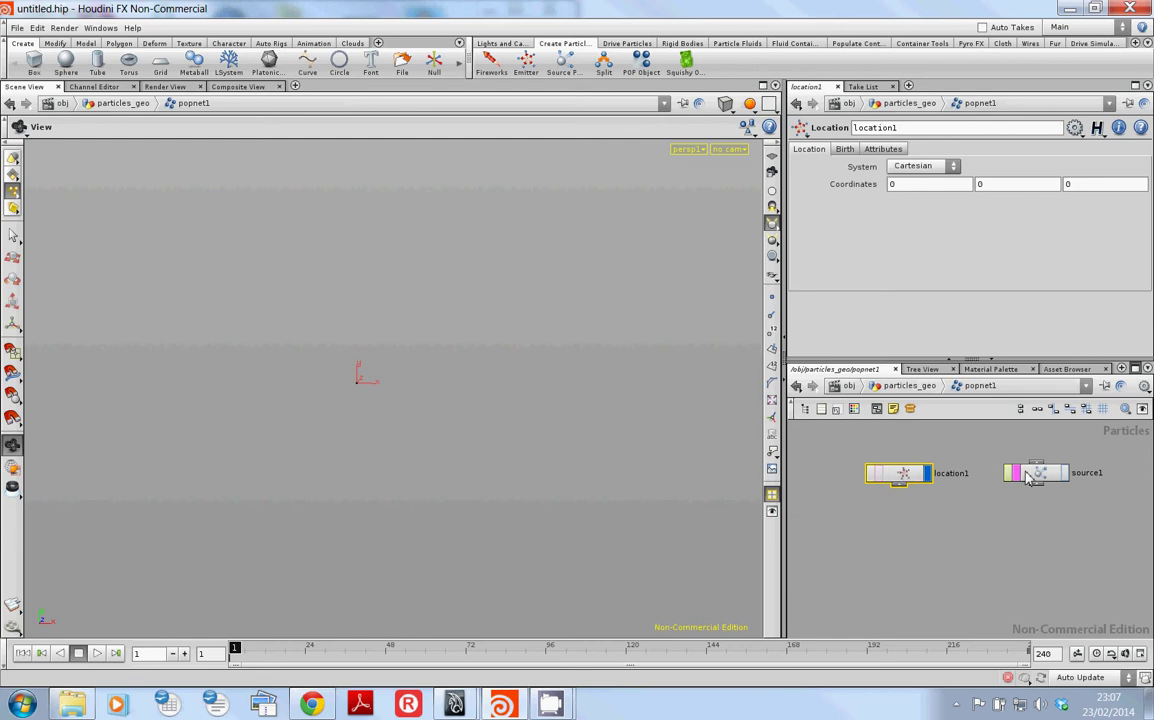
Display the Source node and set its Geometry Source to Use First Context Geometry
{"action": "left_click", "coordinate": [1065, 478]}
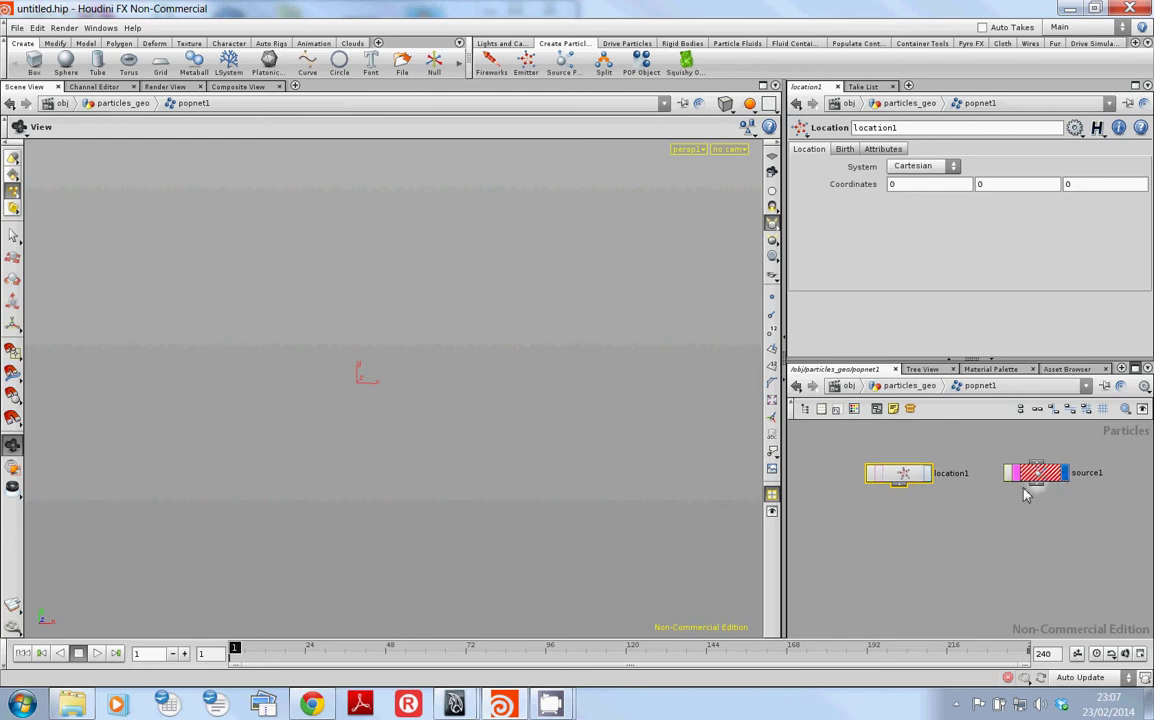
{"action": "left_click", "coordinate": [1036, 476]}
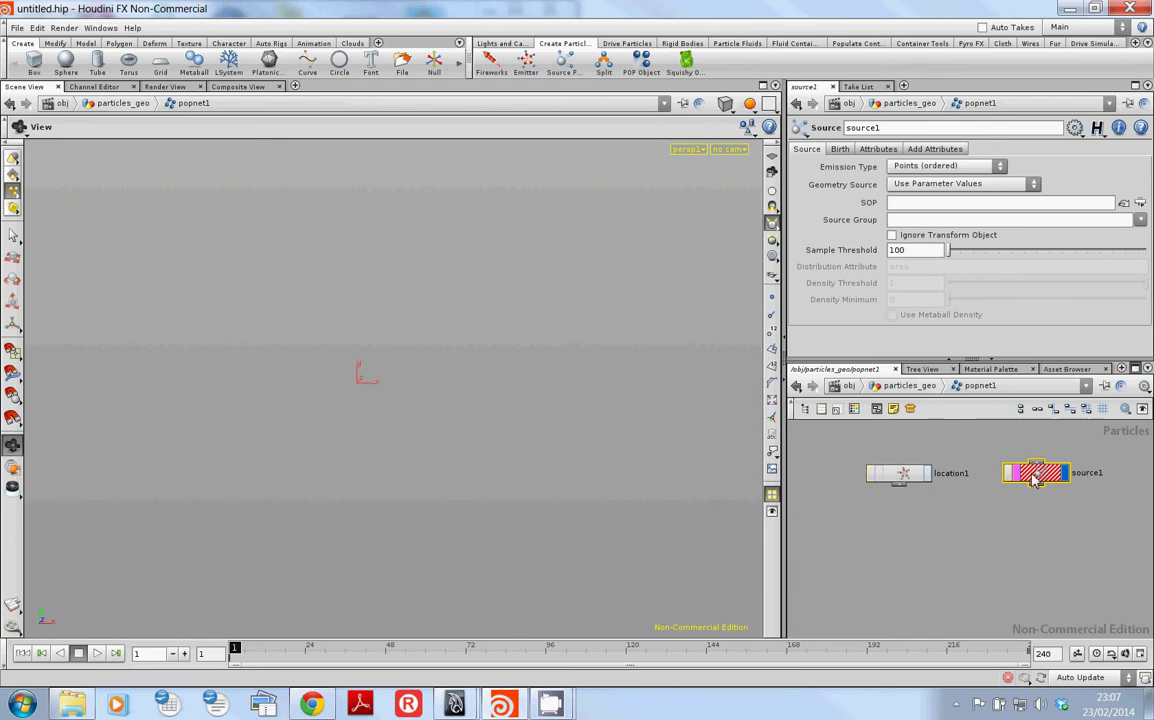
{"action": "middle_click", "coordinate": [1035, 478]}
{"action": "left_click", "coordinate": [1035, 186]}
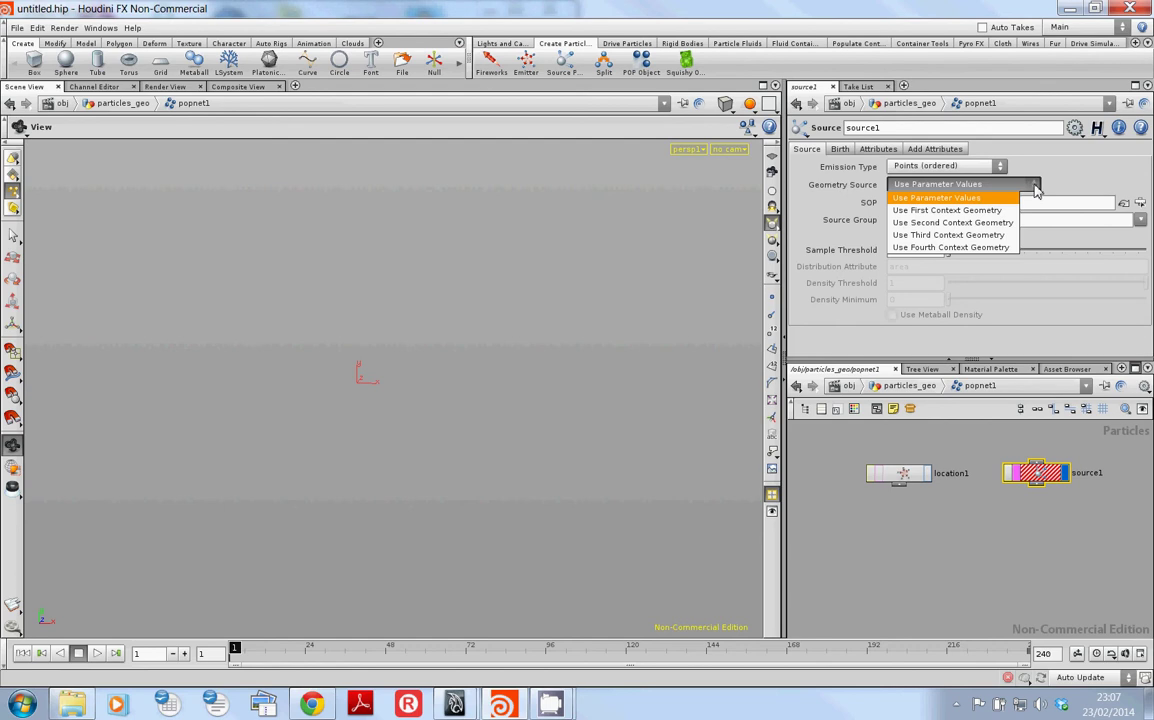
{"action": "left_click", "coordinate": [1013, 212]}
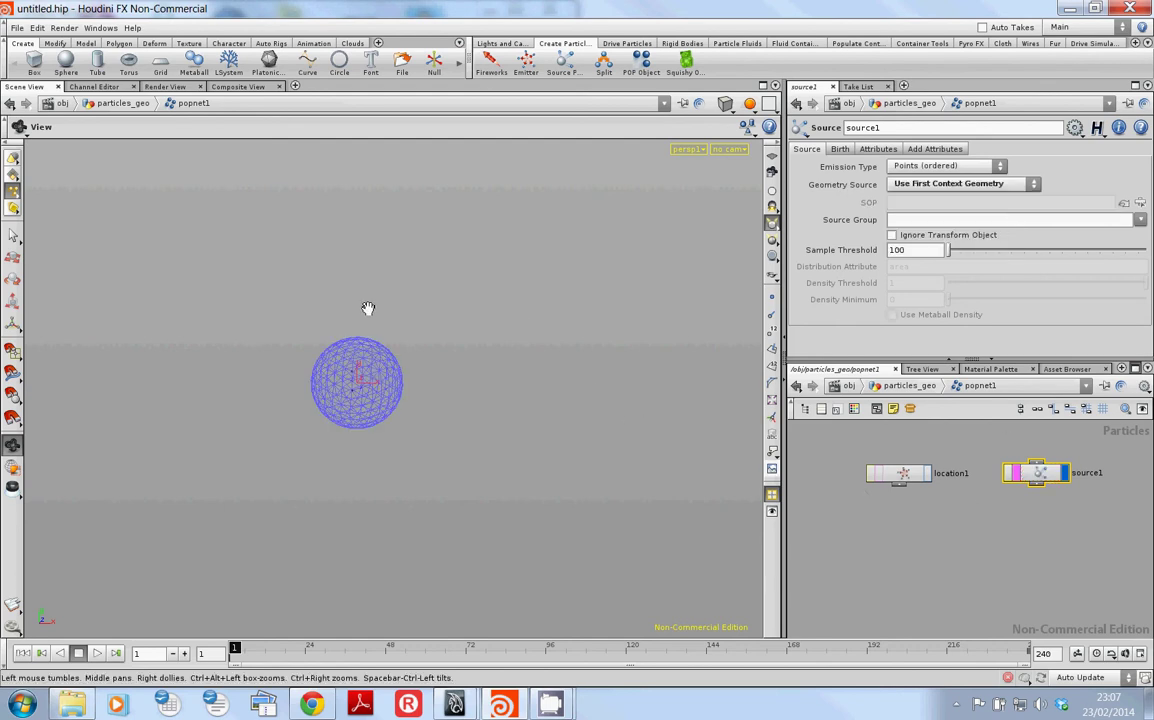
Move the sphere connection to popnet1's third input and set the Source node's Geometry Source to Use Third Context Geometry
{"action": "left_click", "coordinate": [922, 388]}
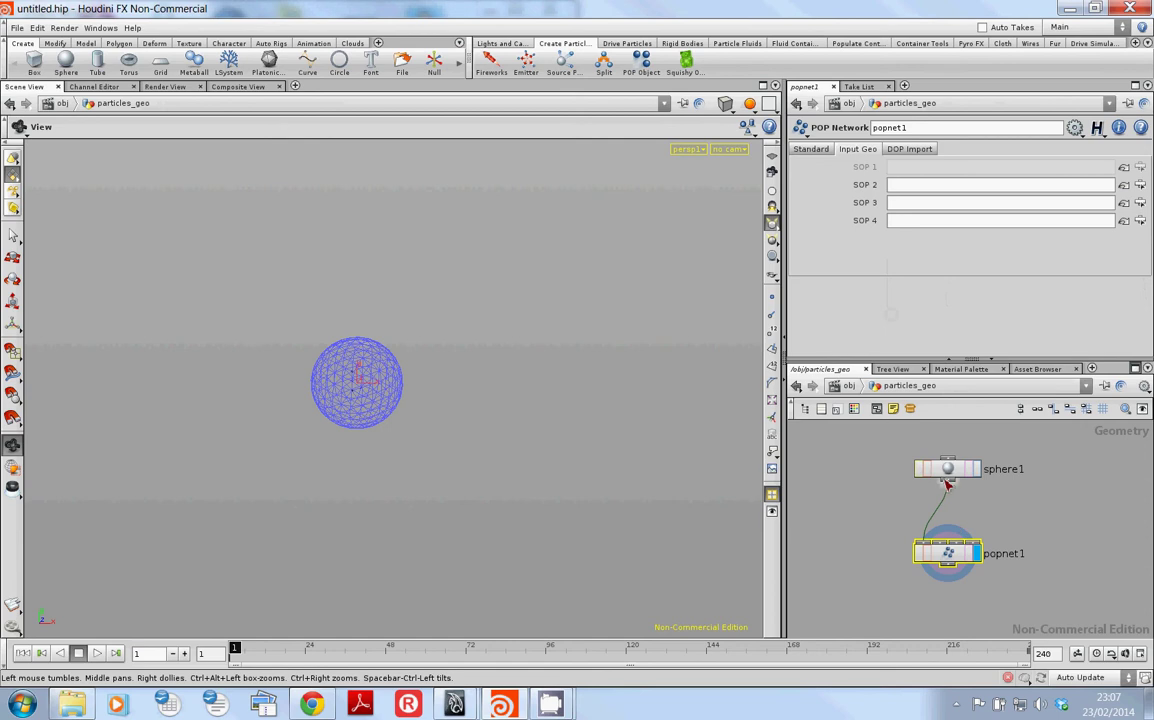
{"action": "left_click", "coordinate": [957, 543]}
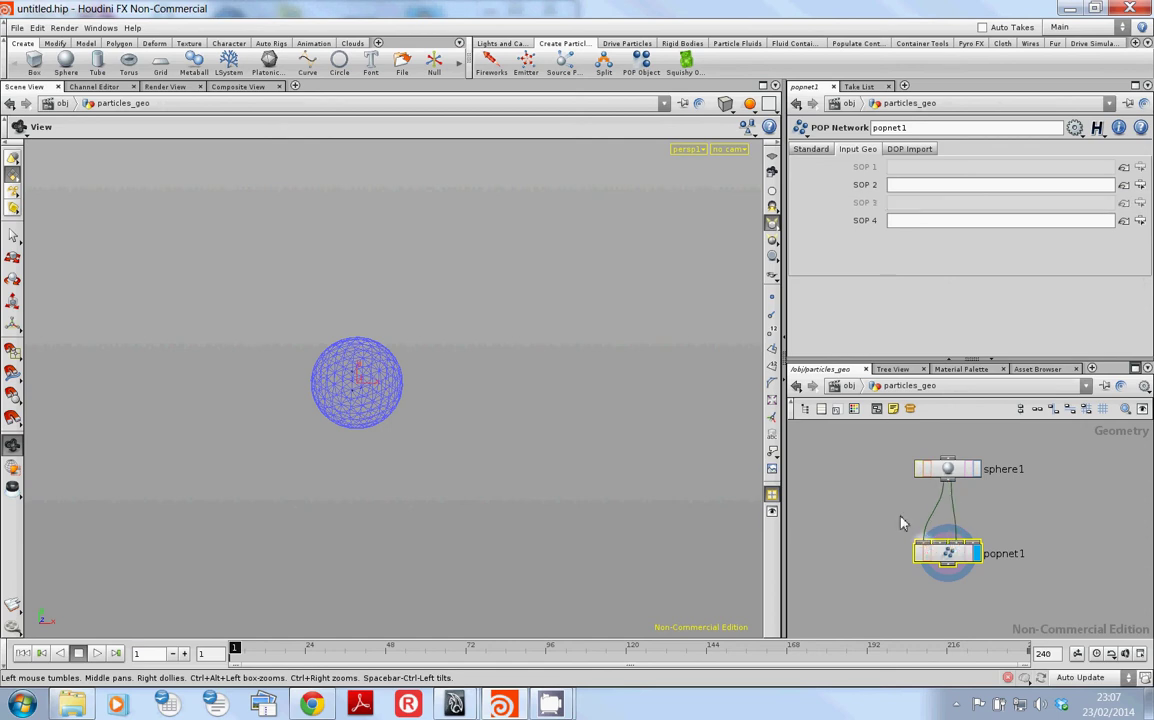
{"action": "double_click", "coordinate": [950, 563]}
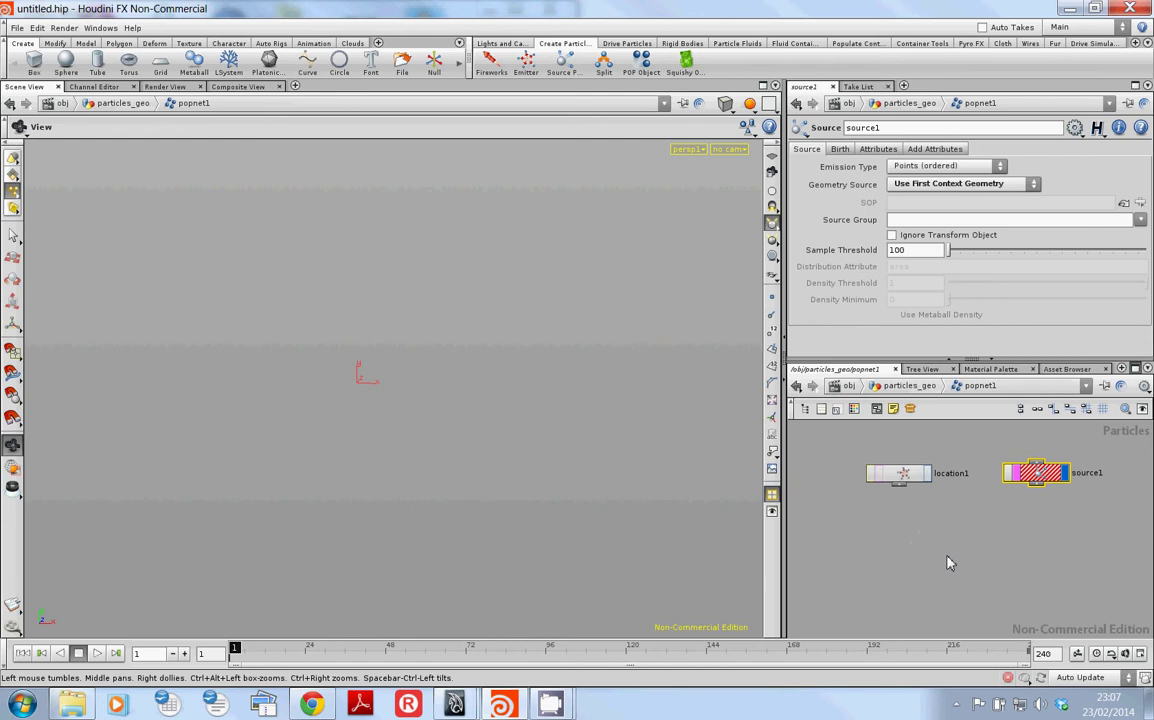
{"action": "left_click", "coordinate": [960, 184]}
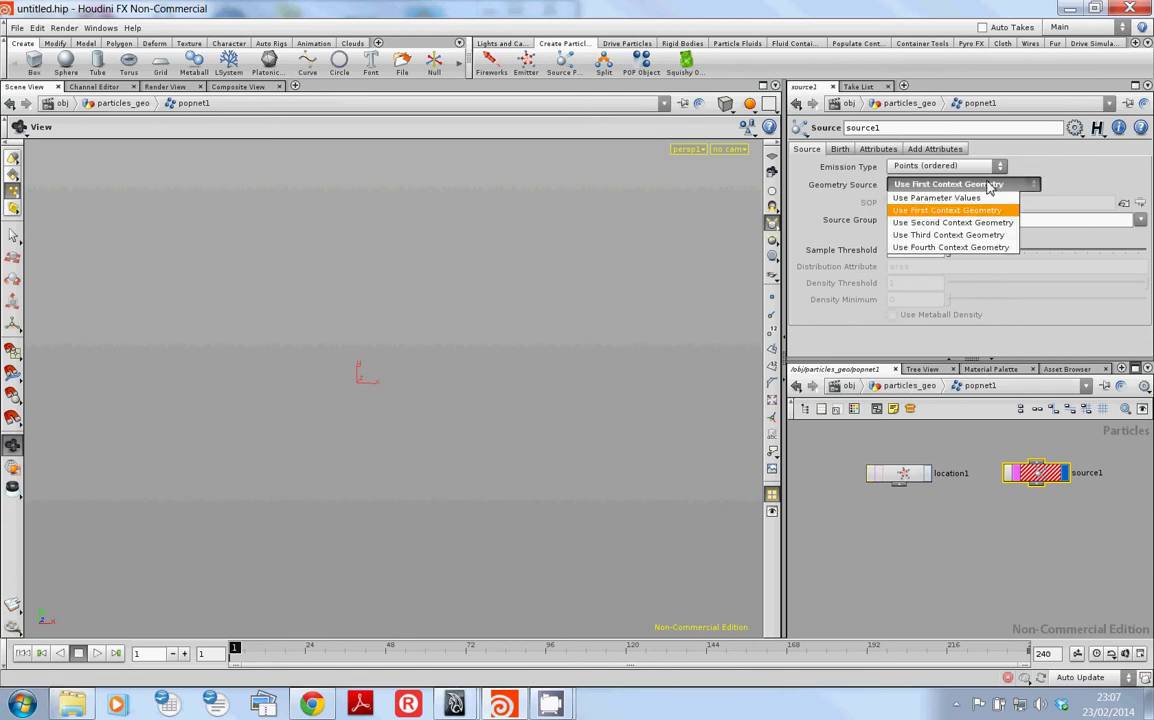
{"action": "left_click", "coordinate": [977, 240]}
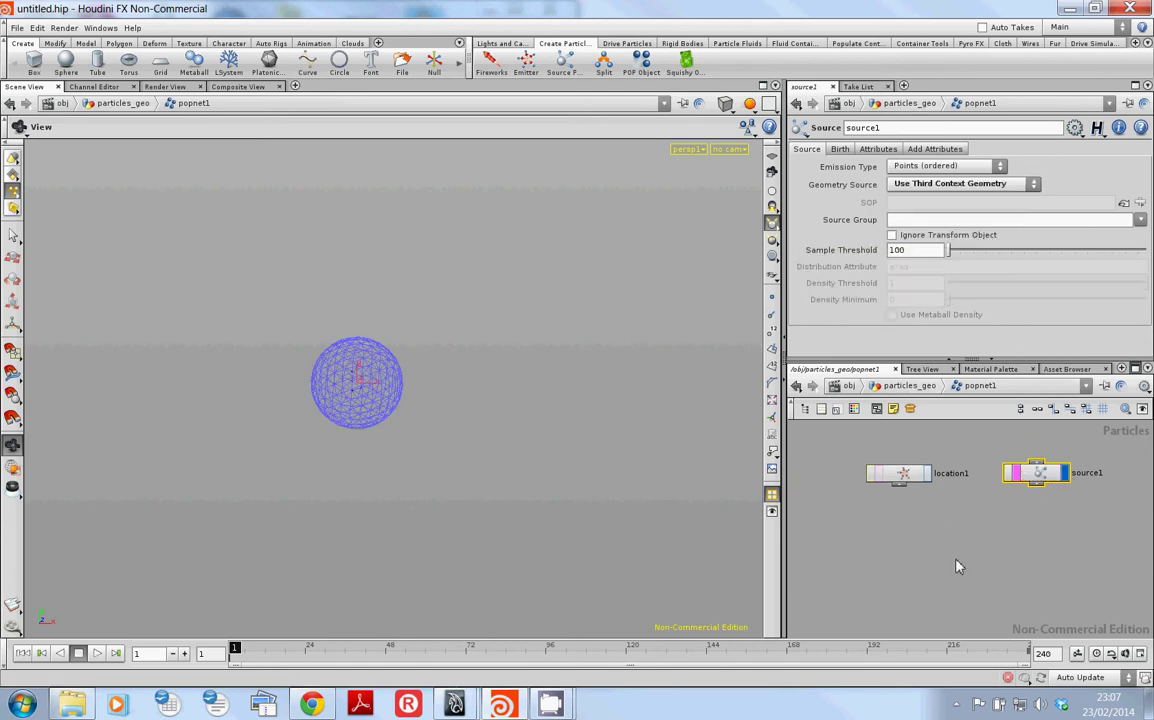
{"action": "left_click", "coordinate": [985, 185]}
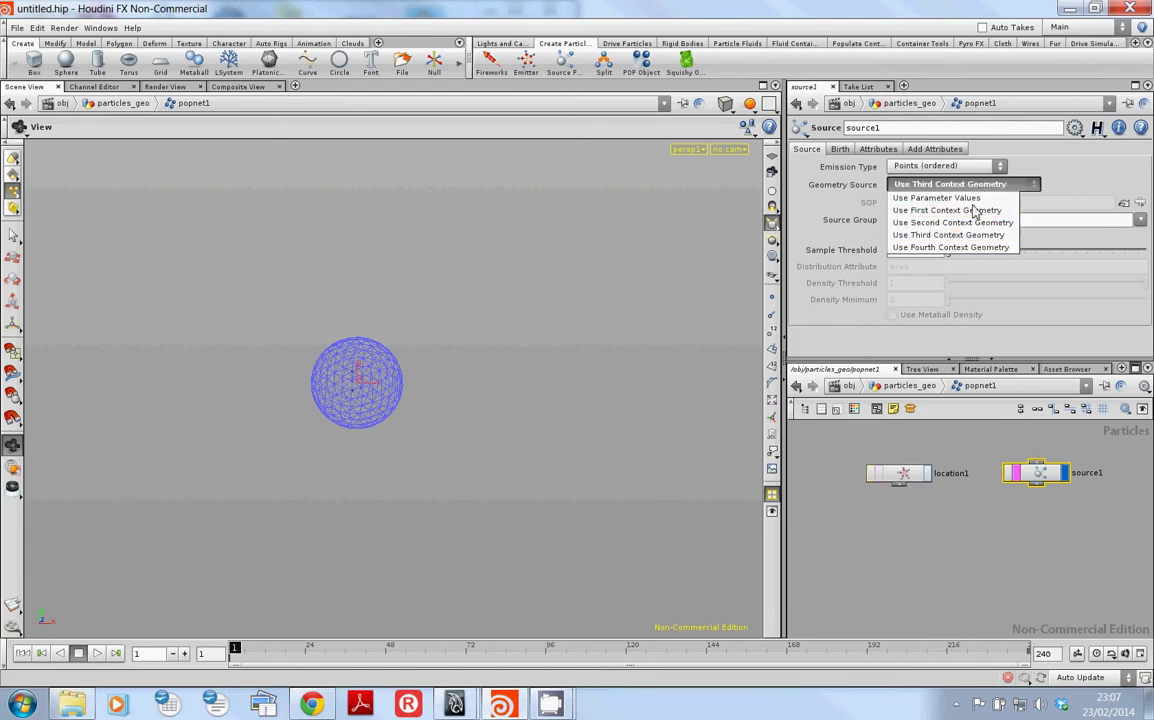
{"action": "left_click", "coordinate": [867, 496]}
Reconnect the sphere to popnet1's first input and set the Source node's Geometry Source to Use First Context Geometry
{"action": "left_click", "coordinate": [905, 387]}
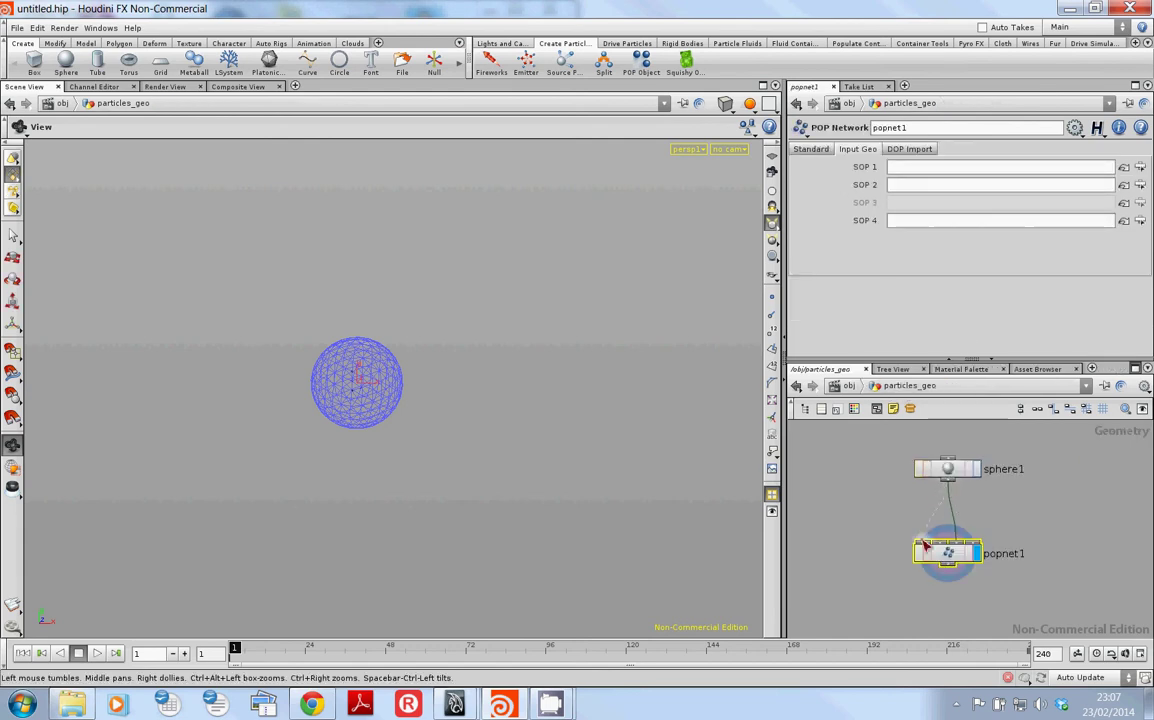
{"action": "left_click", "coordinate": [924, 543]}
{"action": "left_click_drag", "start_coordinate": [957, 543], "coordinate": [989, 496]}
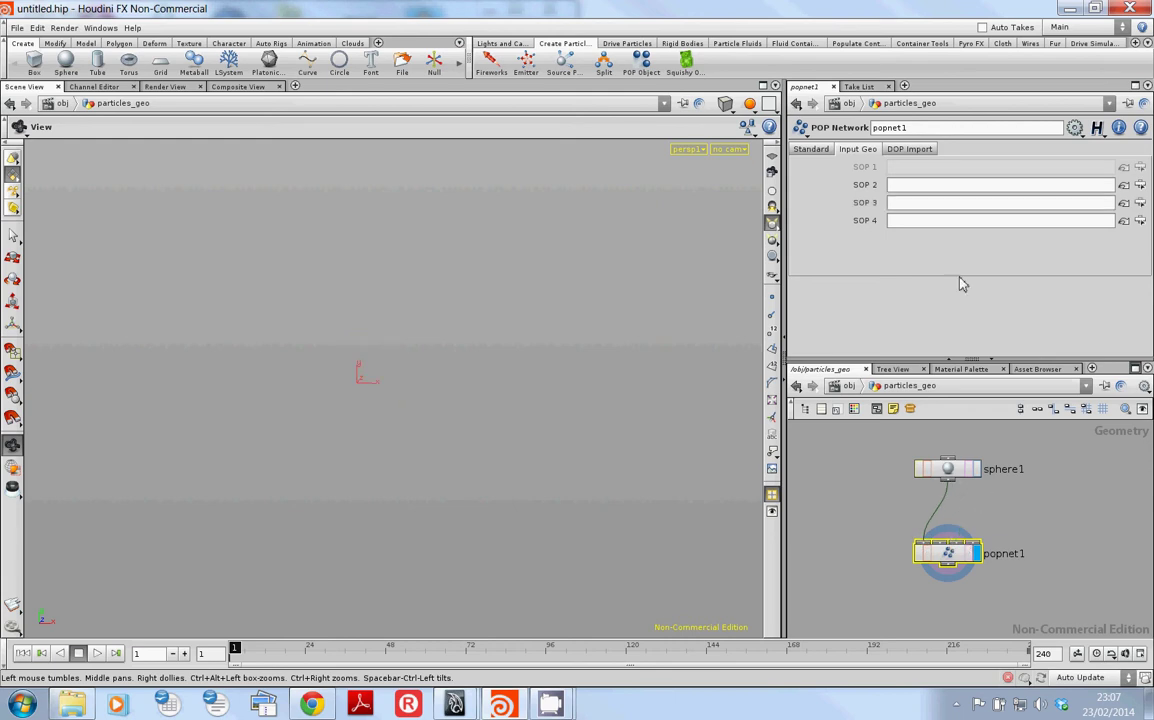
{"action": "double_click", "coordinate": [952, 563]}
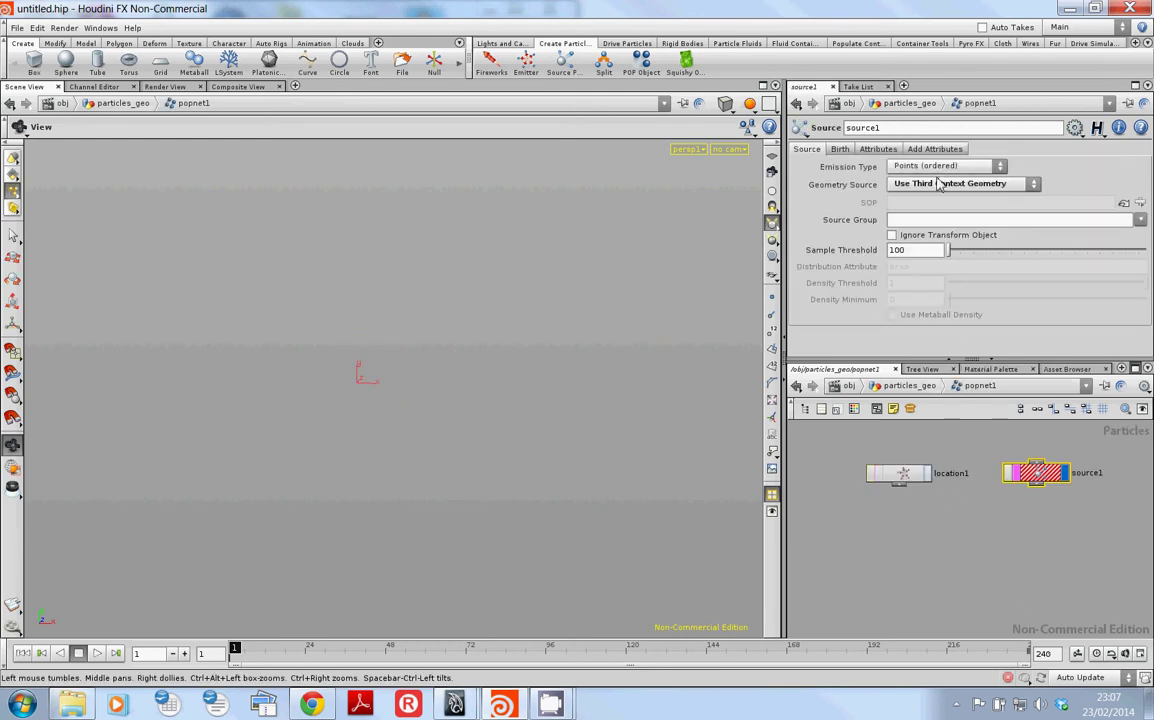
{"action": "left_click", "coordinate": [948, 184]}
{"action": "left_click", "coordinate": [945, 210]}
Play the simulation and examine up close where particles are emitted on the sphere
{"action": "left_click", "coordinate": [914, 528]}
{"action": "key", "text": "Up"}
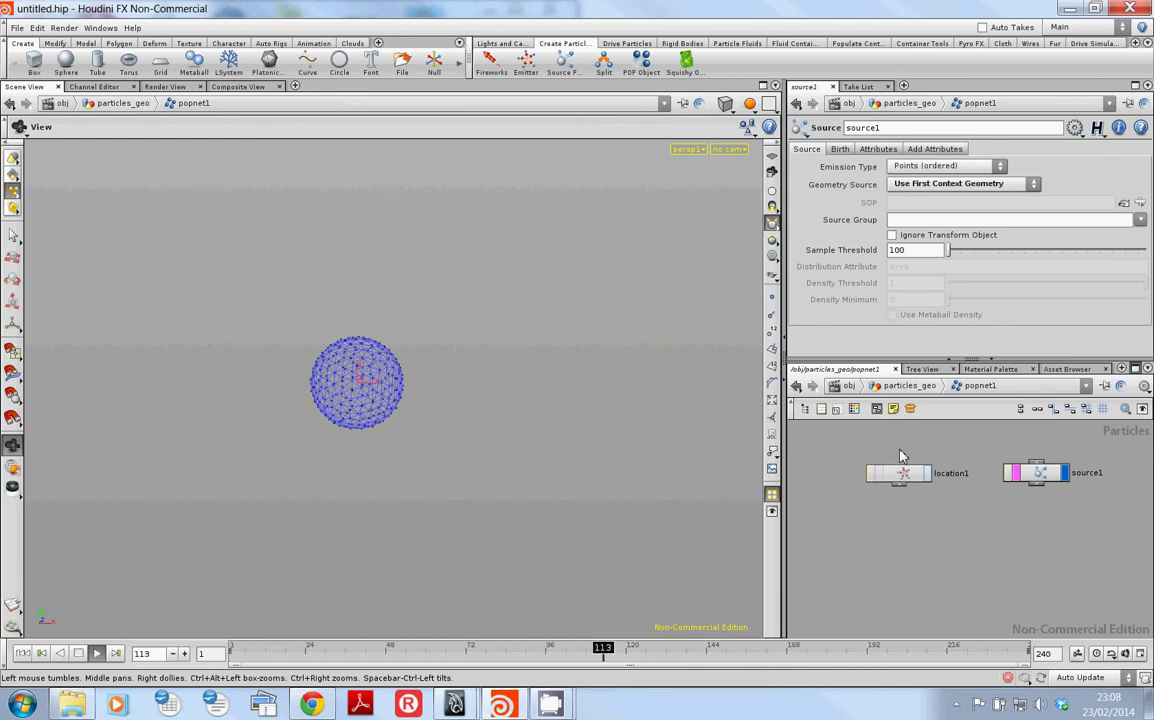
{"action": "key", "text": "Up"}
{"action": "right_click_drag", "start_coordinate": [402, 396], "coordinate": [386, 478]}
{"action": "scroll", "coordinate": [387, 476], "scroll_direction": "up", "scroll_amount": 7}
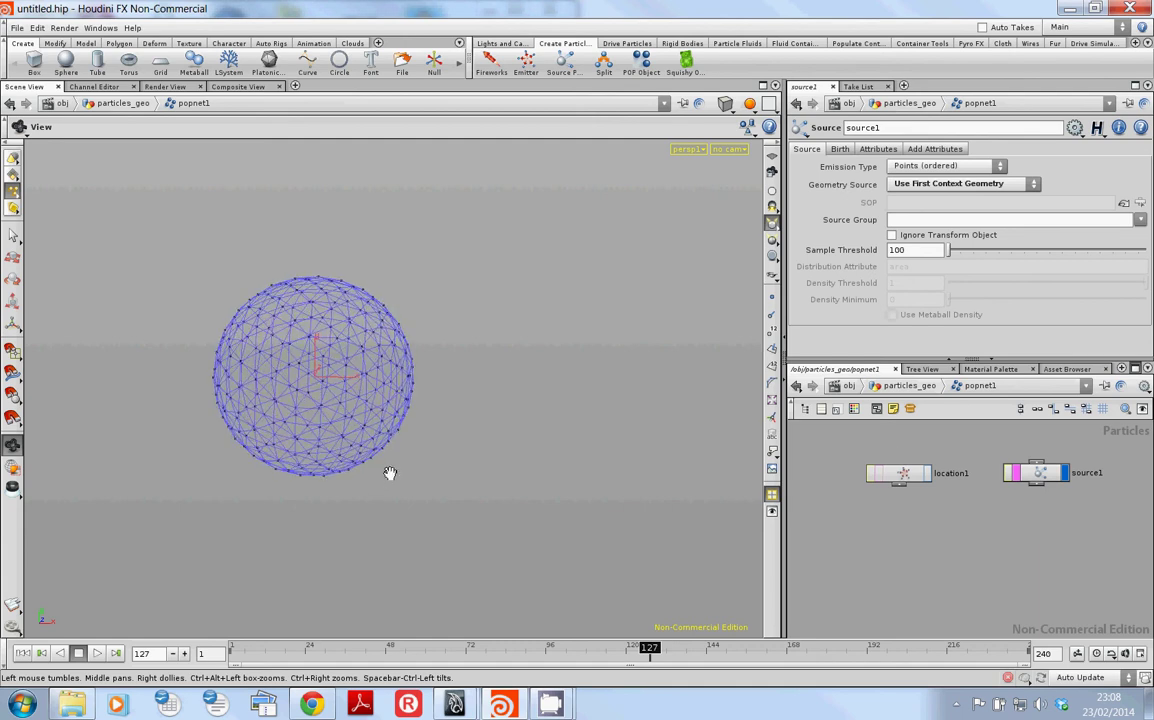
{"action": "middle_click_drag", "start_coordinate": [459, 470], "coordinate": [630, 469]}
{"action": "scroll", "coordinate": [629, 469], "scroll_direction": "down", "scroll_amount": 4}
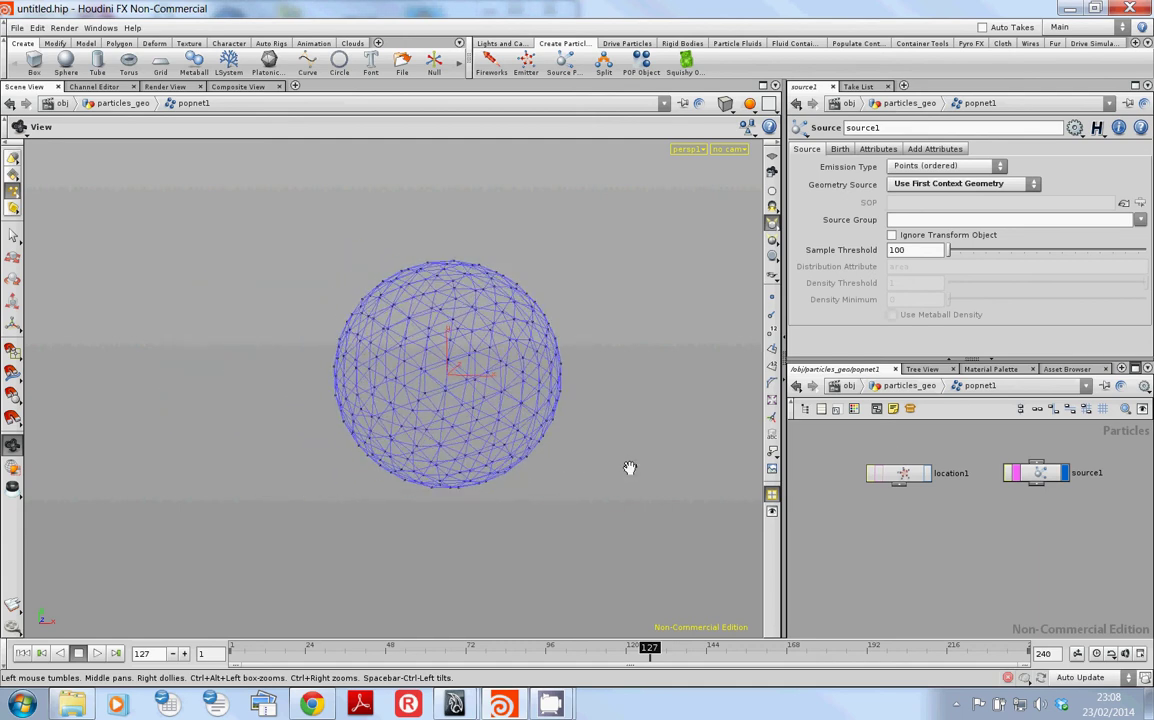
{"action": "key", "text": "ctrl+Up"}
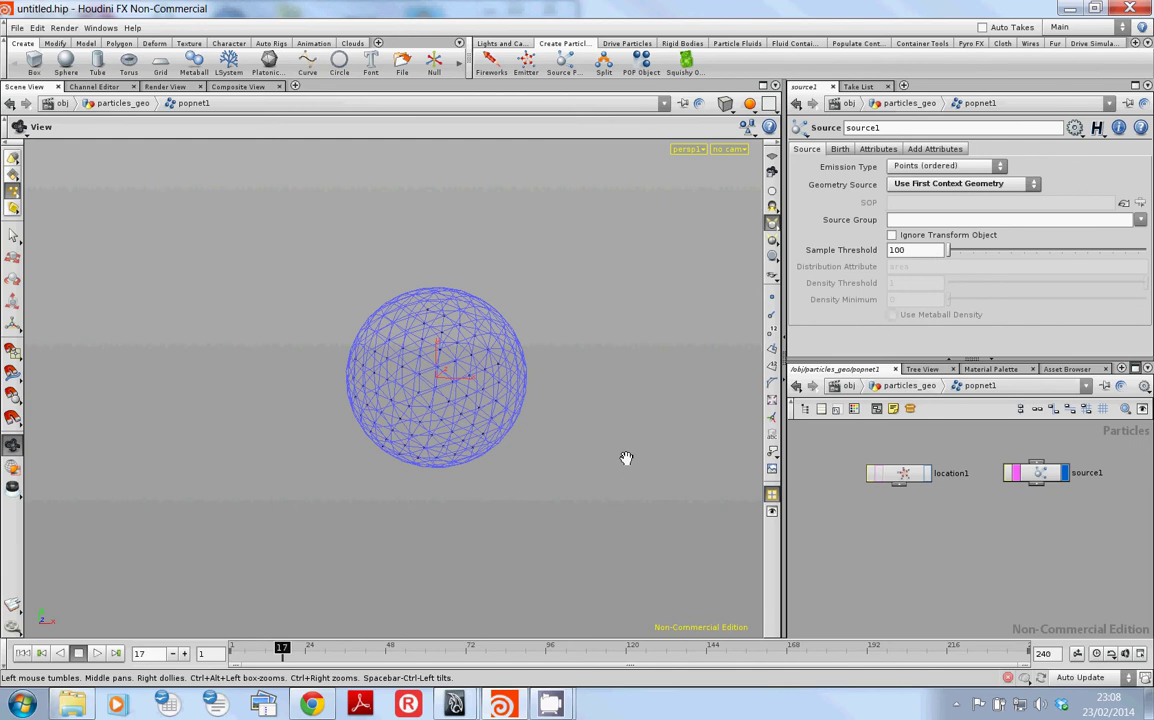
Set the Source node's Emission Type to Surfaces (random), play the simulation and return to frame 1
{"action": "left_click", "coordinate": [1000, 168]}
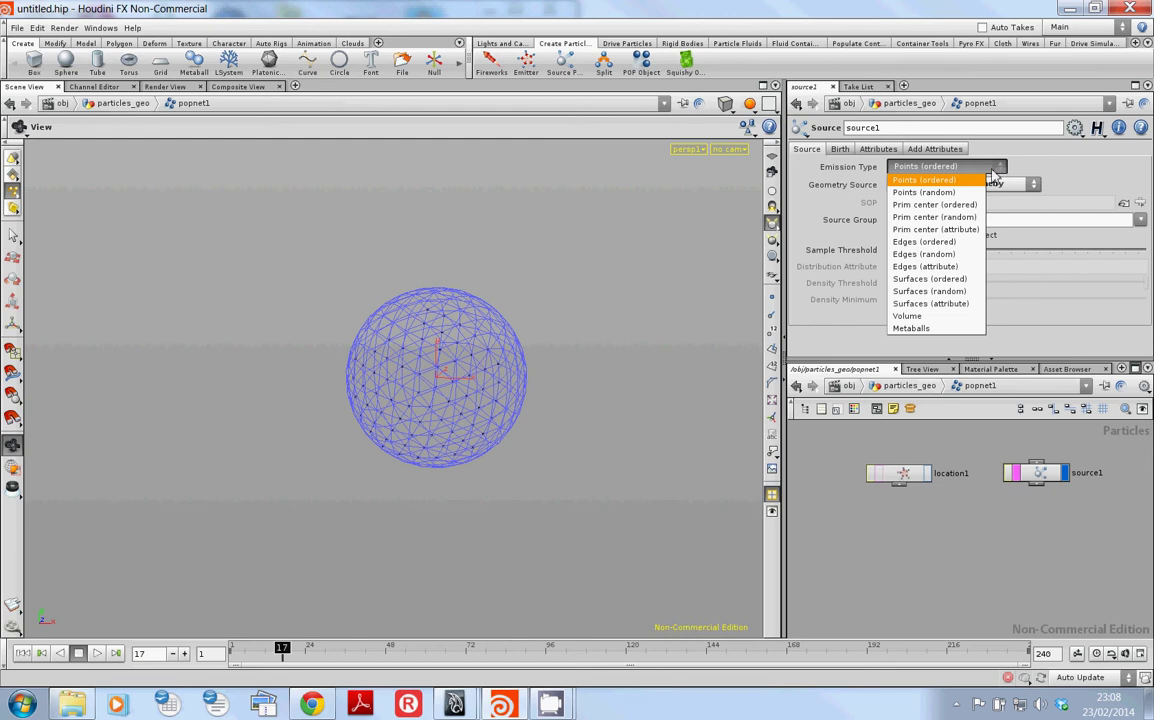
{"action": "left_click", "coordinate": [960, 291]}
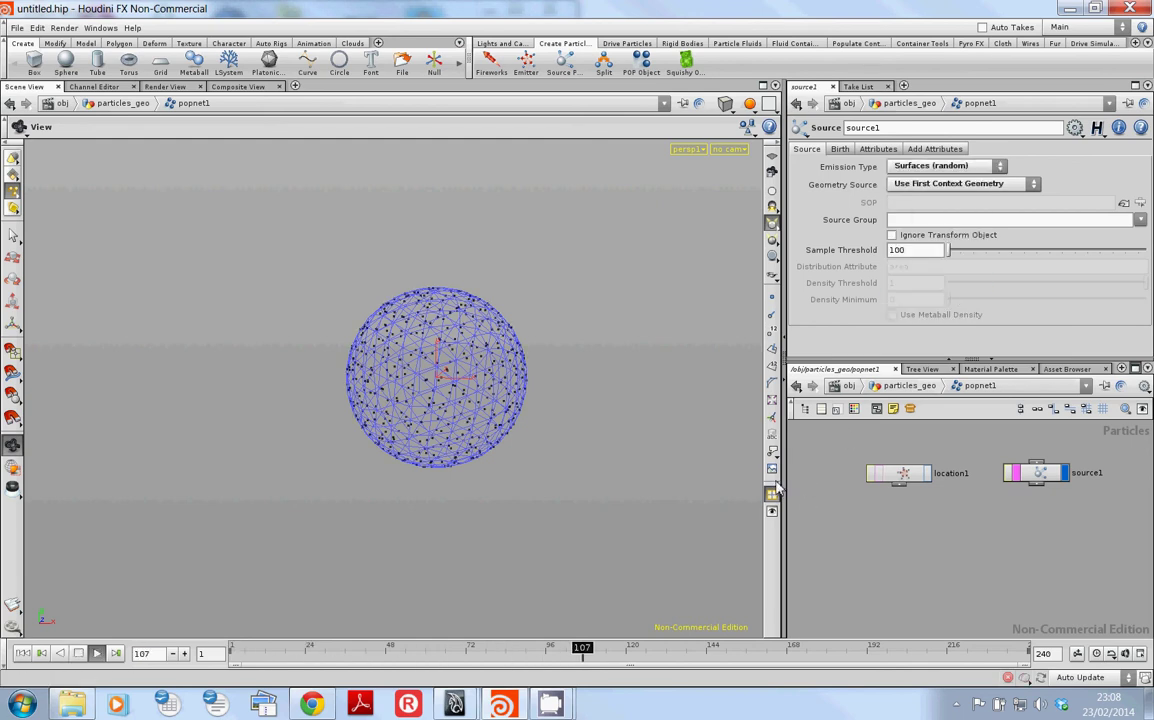
{"action": "key", "text": "ctrl+Up"}
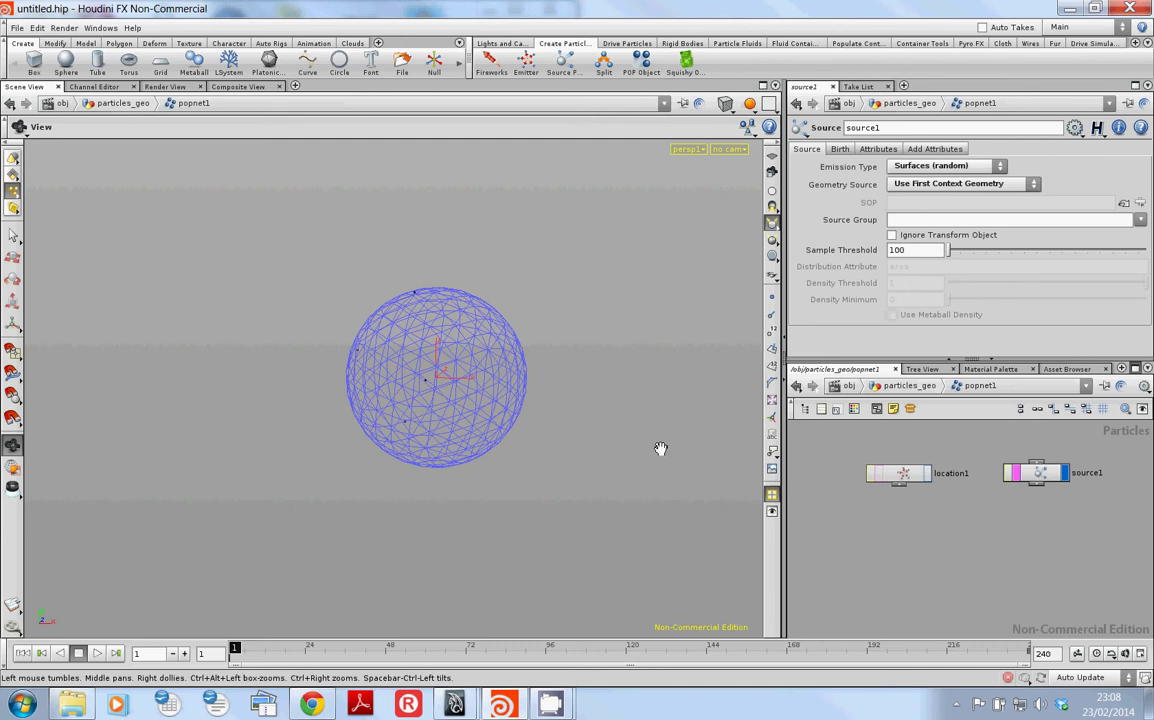
{"action": "key", "text": "Up"}
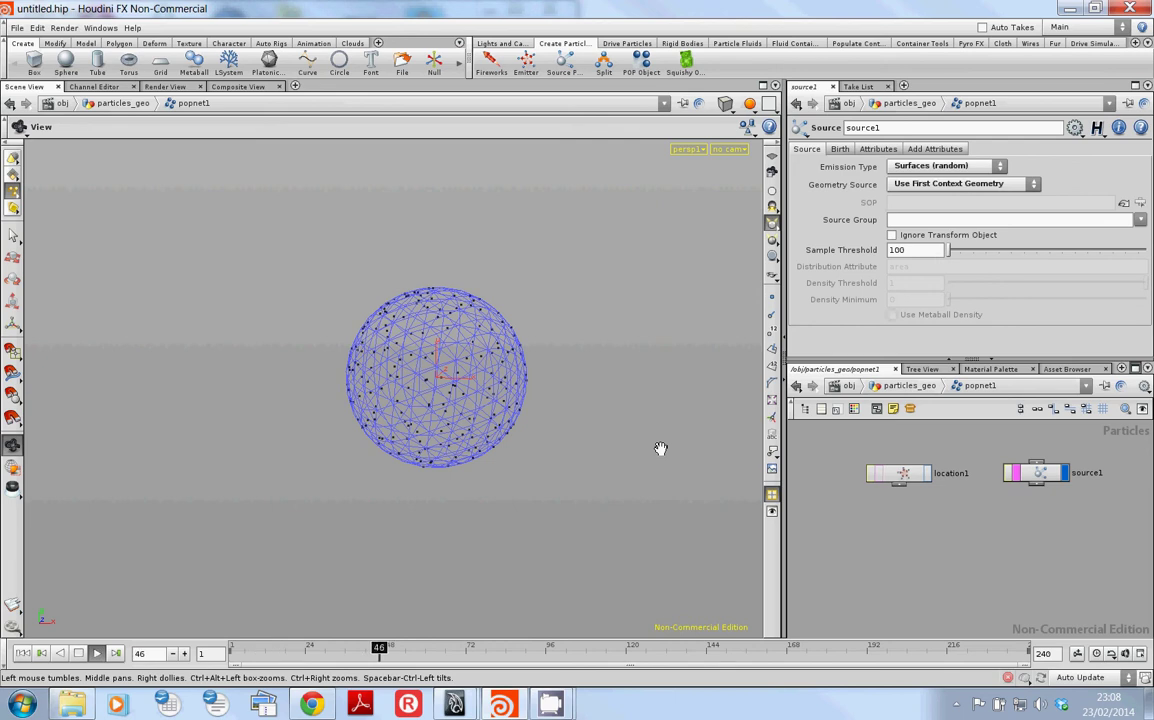
{"action": "key", "text": "ctrl+Up"}
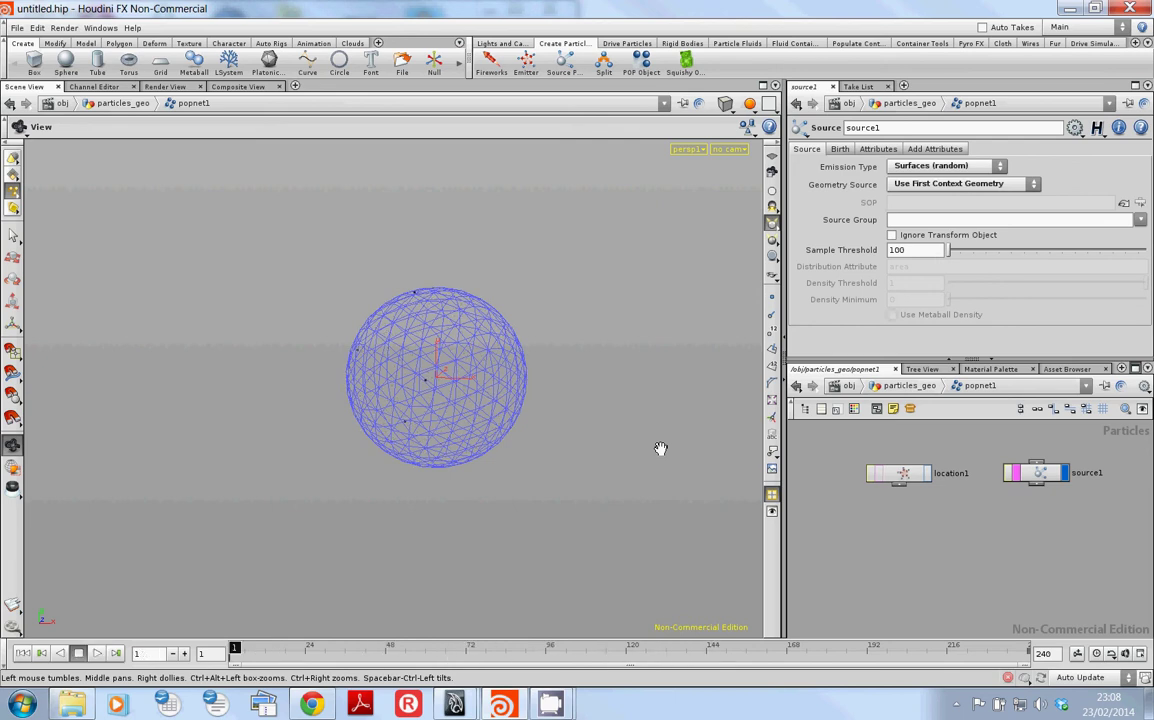
Change the Source node's Initial Velocity attribute to Set initial velocity
{"action": "left_click", "coordinate": [1037, 478]}
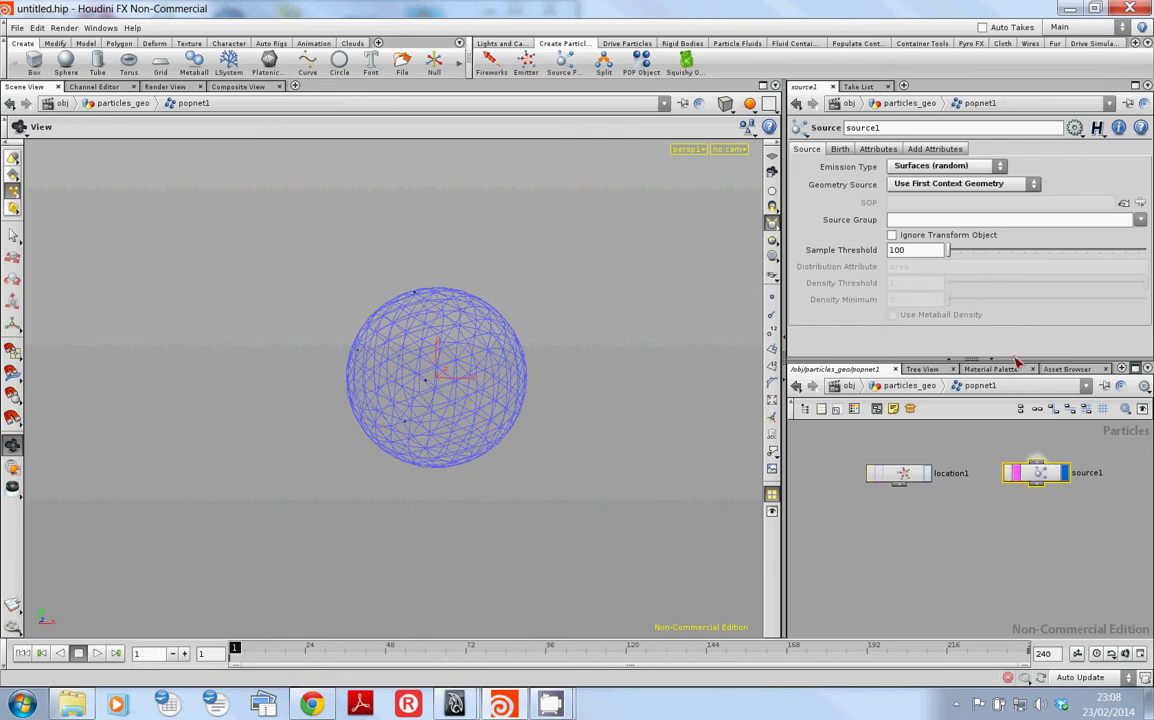
{"action": "left_click", "coordinate": [878, 149]}
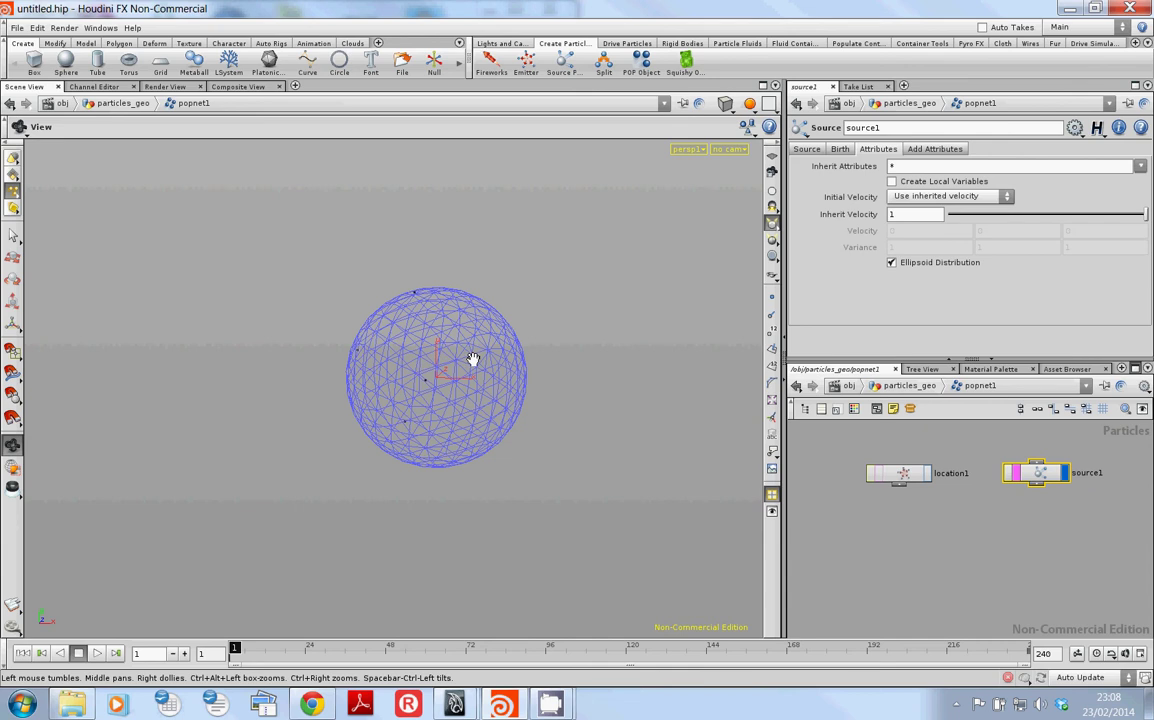
{"action": "left_click", "coordinate": [917, 198]}
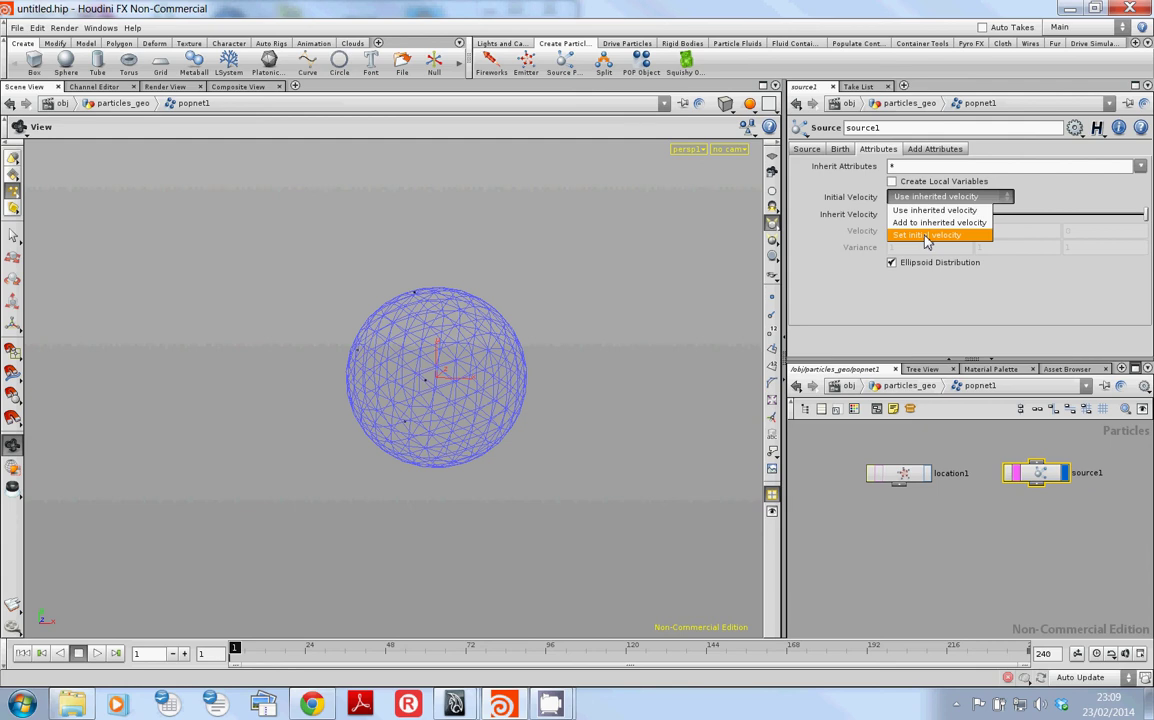
{"action": "left_click", "coordinate": [927, 236]}
{"action": "left_click", "coordinate": [812, 489]}
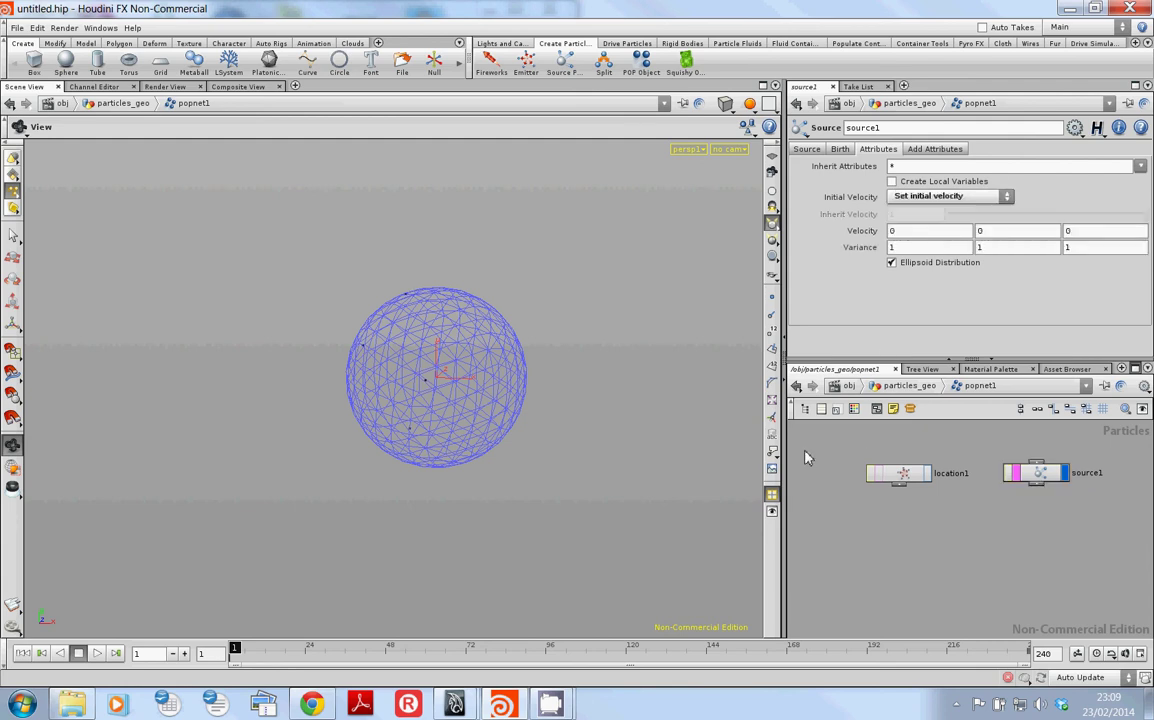
Play the simulation, turn on real-time playback and rewind to the first frame for a replay
{"action": "key", "text": "Up"}
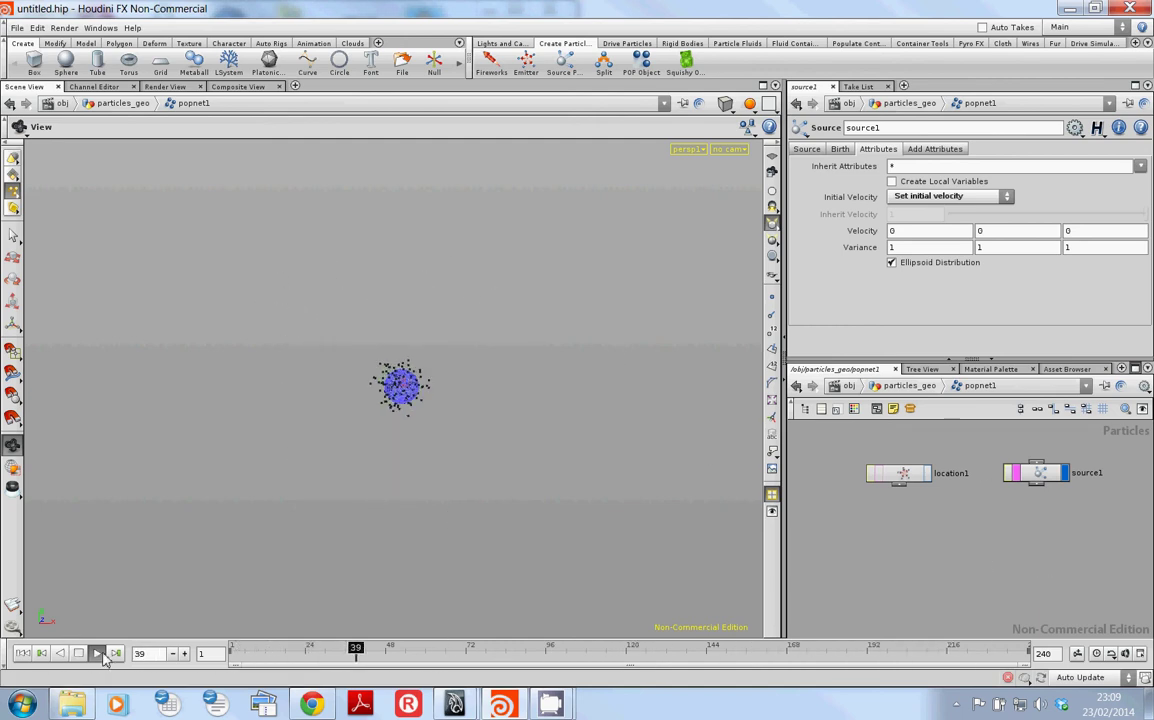
{"action": "left_click", "coordinate": [1096, 654]}
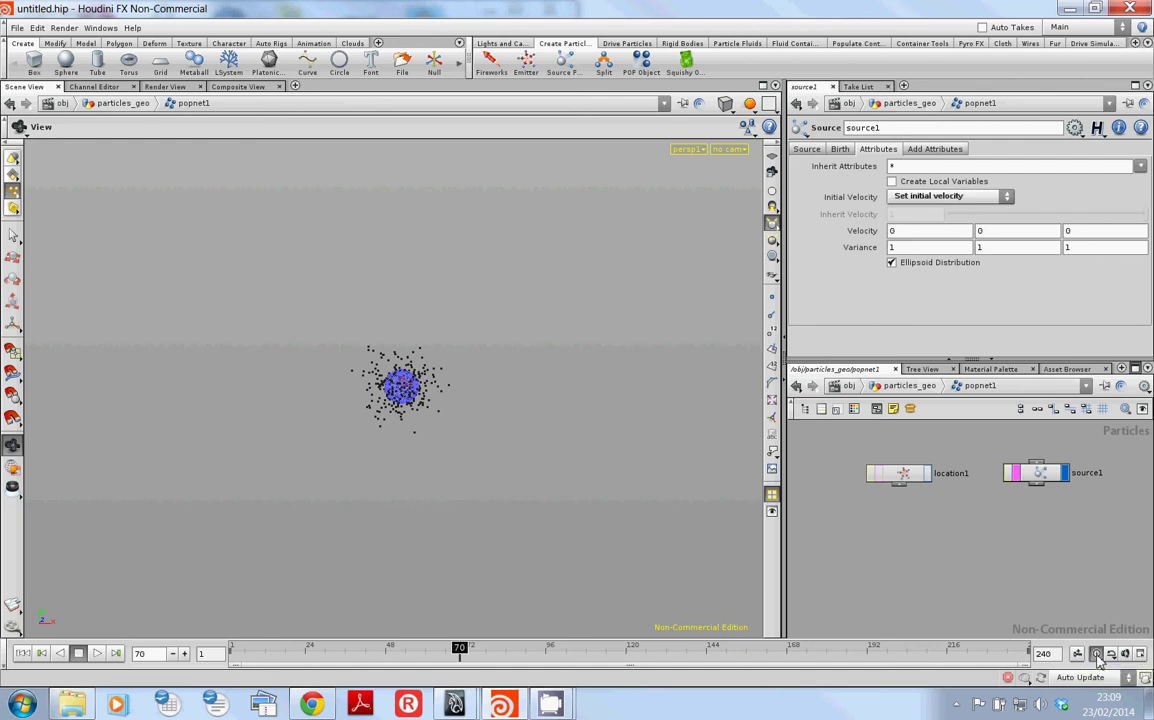
{"action": "left_click", "coordinate": [22, 653]}
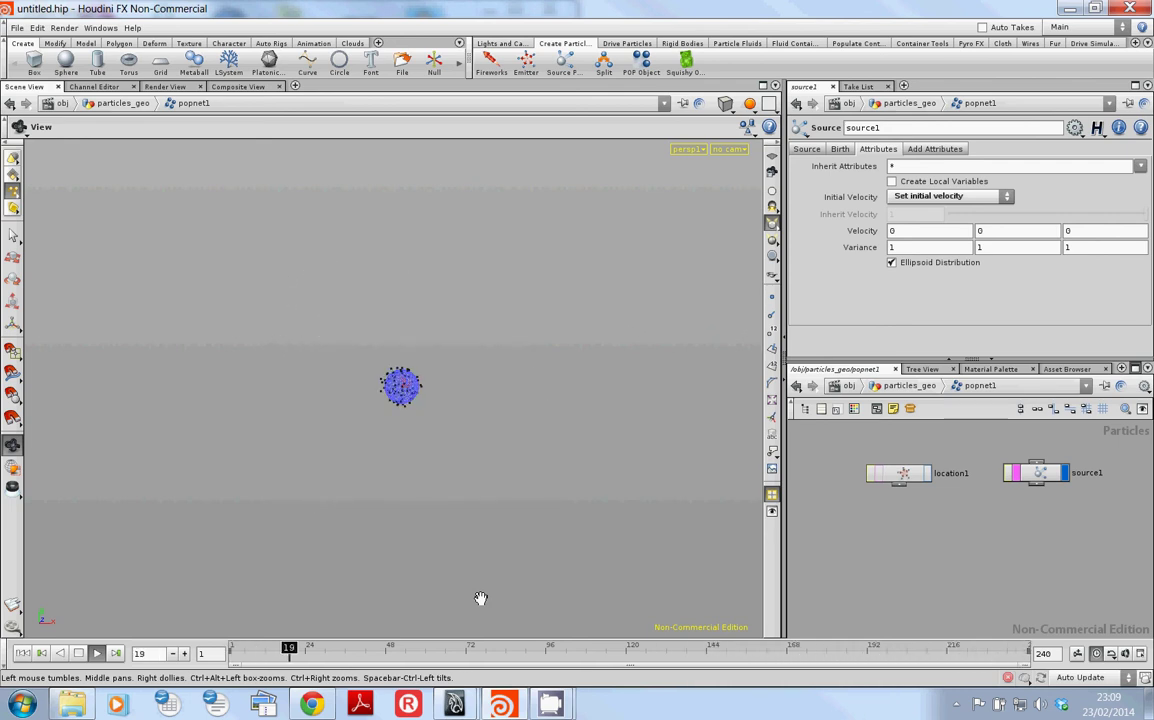
Review popnet1's standard parameters in particles_geo, including start time and oversampling, and go back inside the network
{"action": "key", "text": "u"}
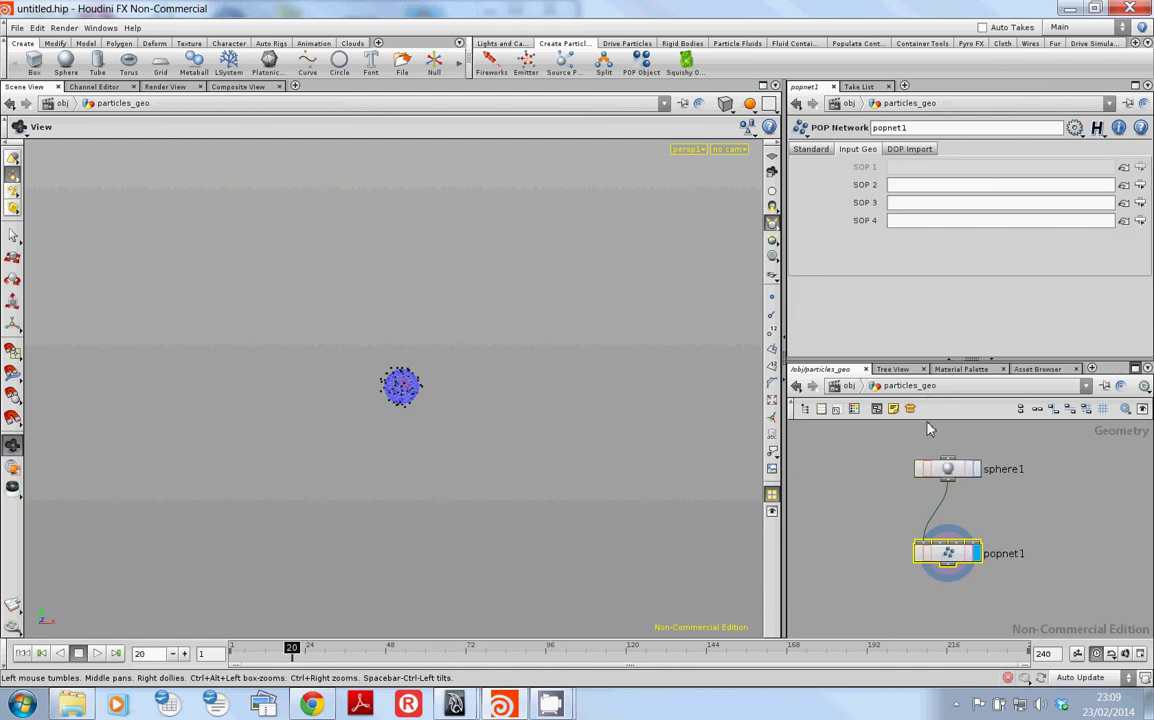
{"action": "left_click", "coordinate": [812, 150]}
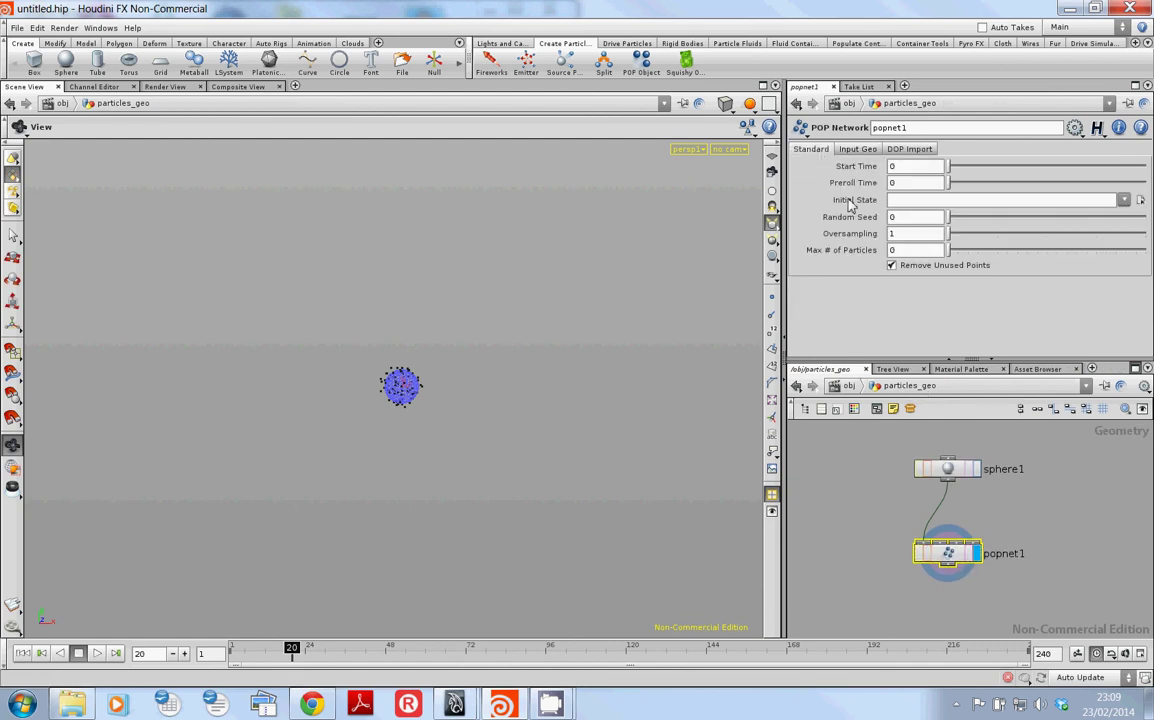
{"action": "double_click", "coordinate": [946, 550]}
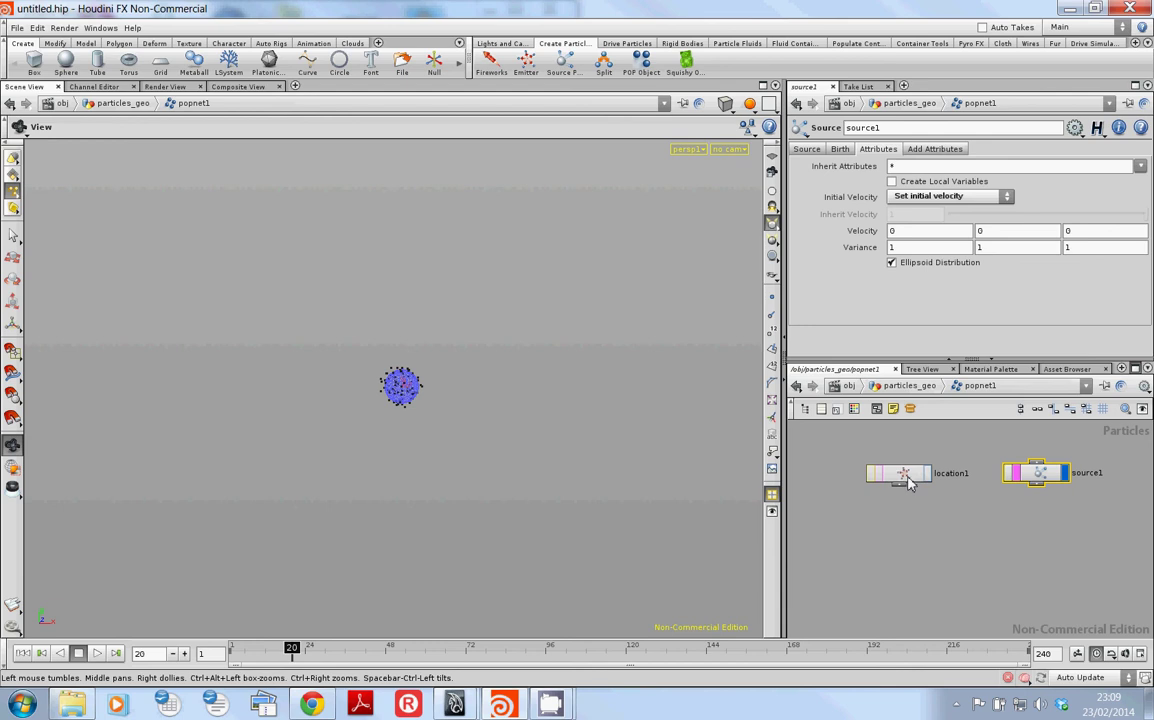
Make the Location node the displayed one and set its Y coordinate to 5
{"action": "left_click", "coordinate": [927, 475]}
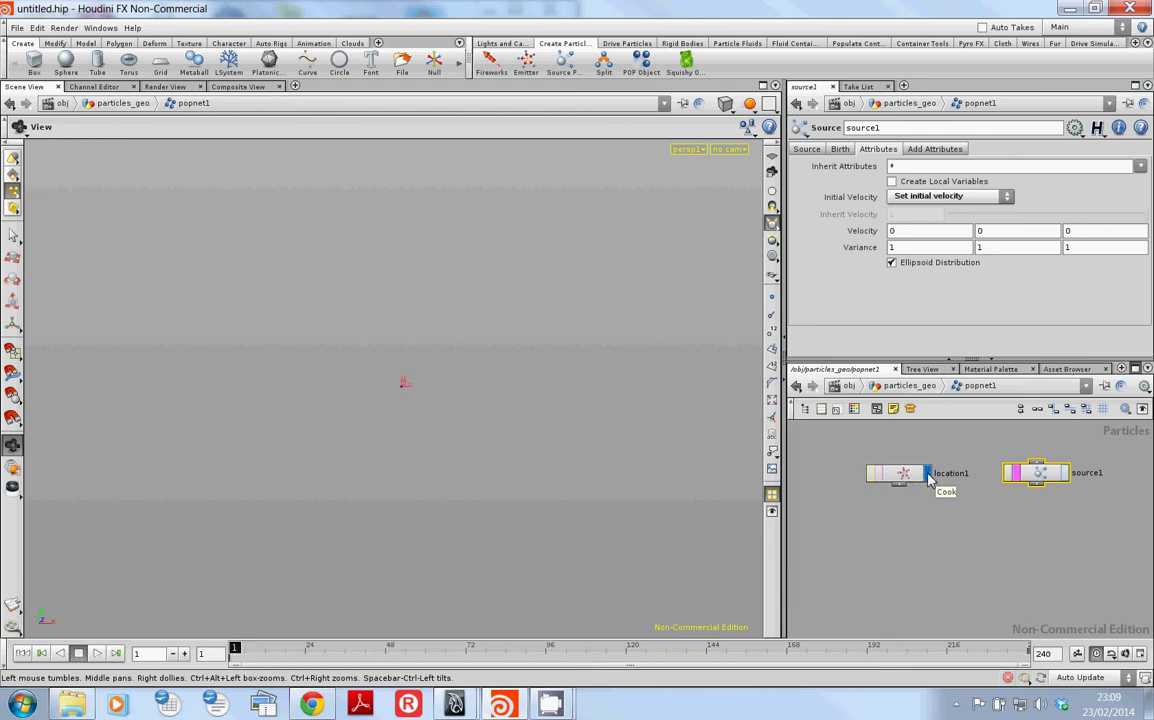
{"action": "left_click", "coordinate": [902, 478]}
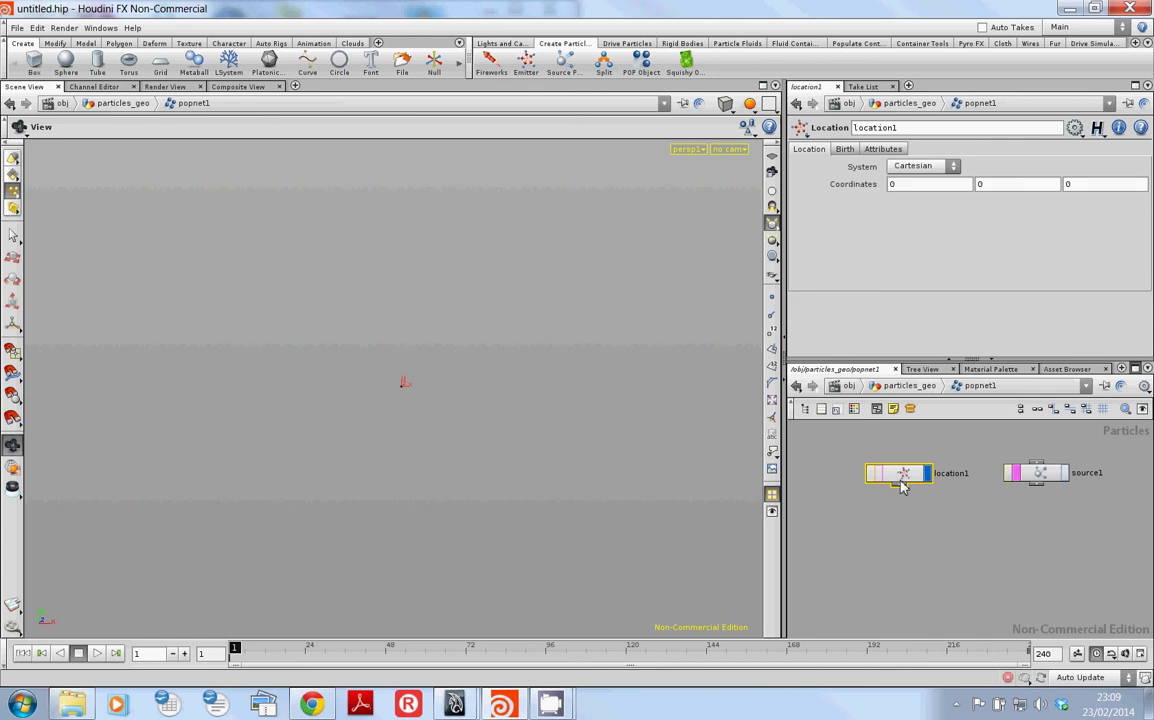
{"action": "left_click", "coordinate": [1015, 185]}
{"action": "left_click", "coordinate": [916, 569]}
{"action": "key", "text": "Tab"}
{"action": "type", "text": "Event"}
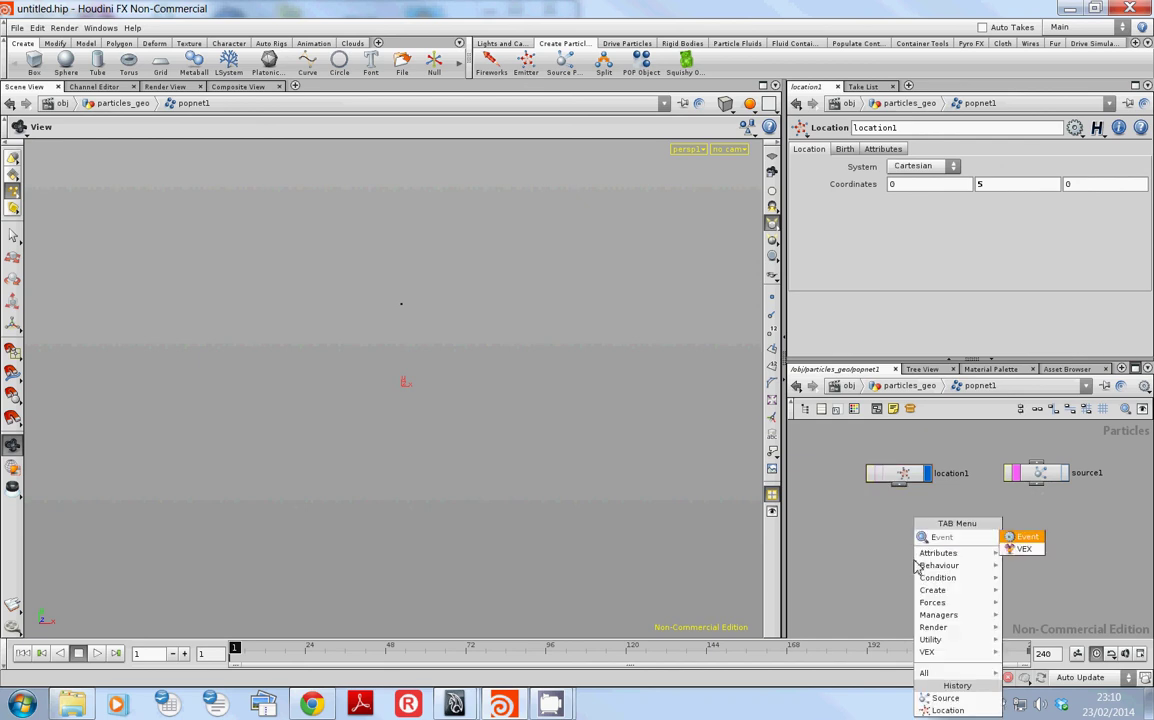
{"action": "key", "text": "Escape"}
{"action": "key", "text": "Escape"}
Add a Collect utility node to the particle network below the Location and Source nodes
{"action": "key", "text": "Tab"}
{"action": "type", "text": "o"}
{"action": "key", "text": "BackSpace"}
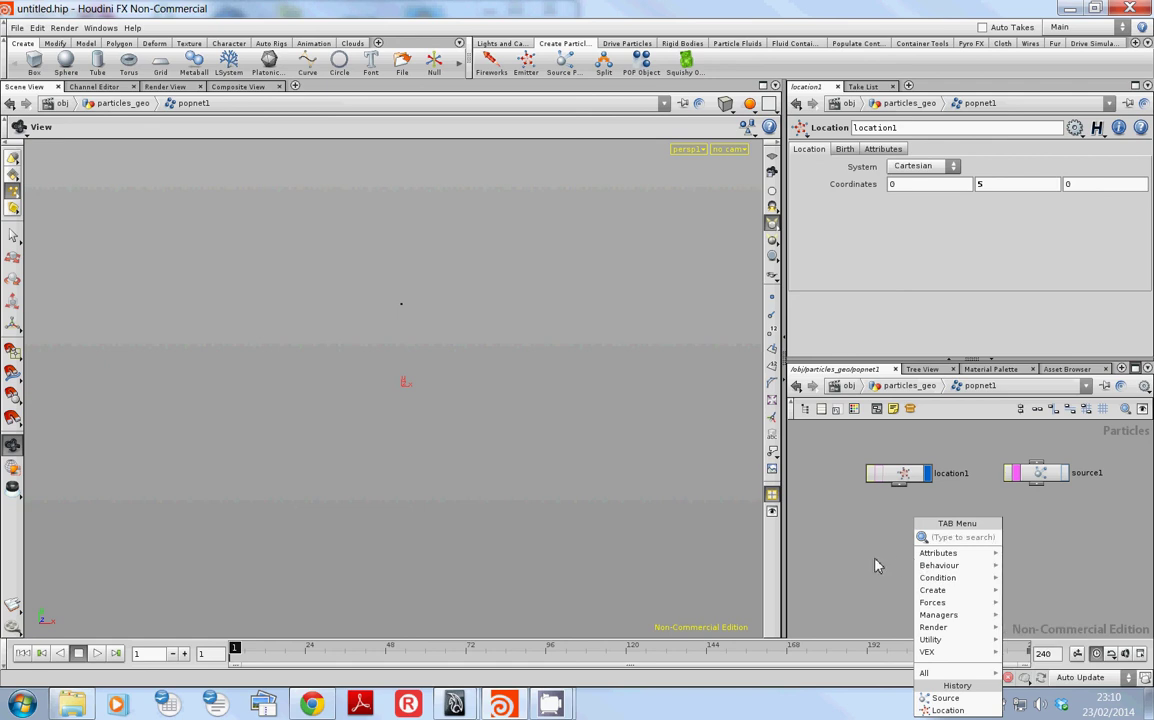
{"action": "mouse_move", "coordinate": [944, 616]}
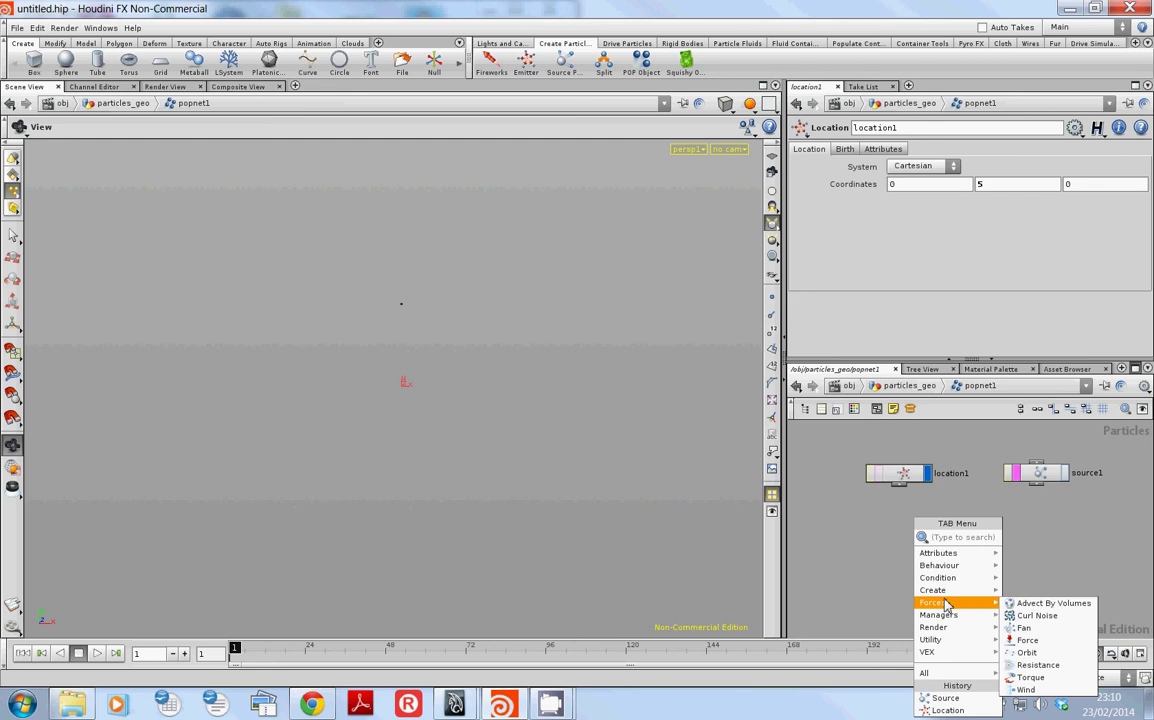
{"action": "mouse_move", "coordinate": [954, 571]}
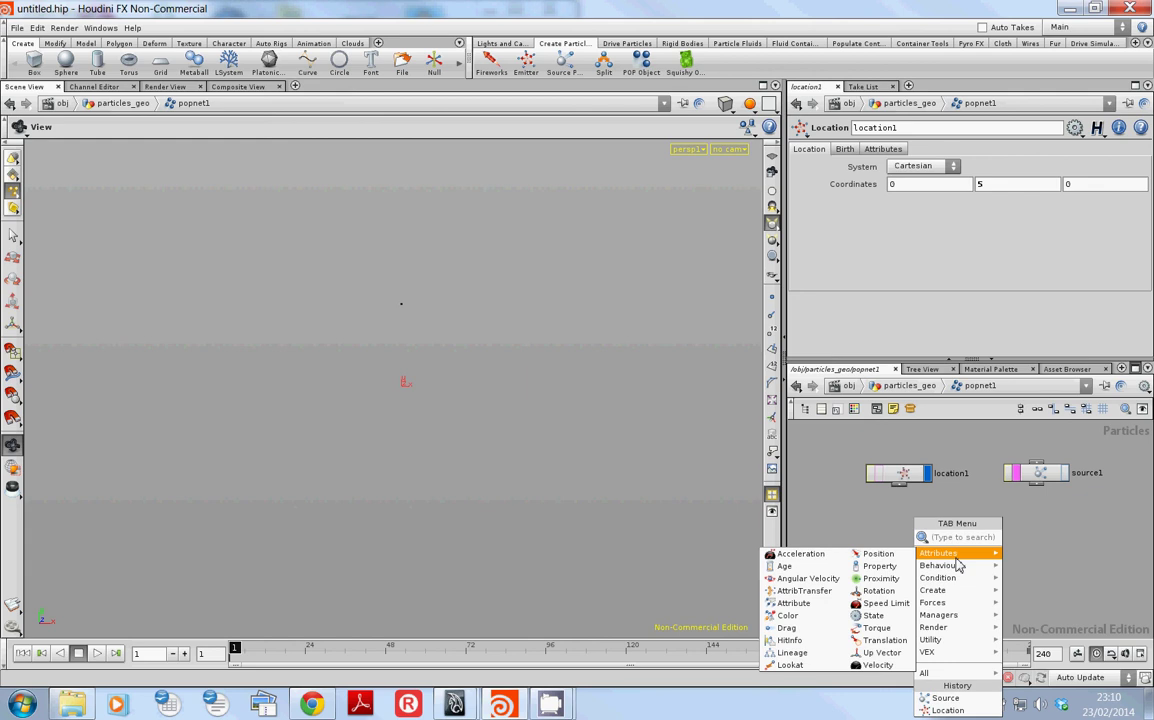
{"action": "mouse_move", "coordinate": [958, 643]}
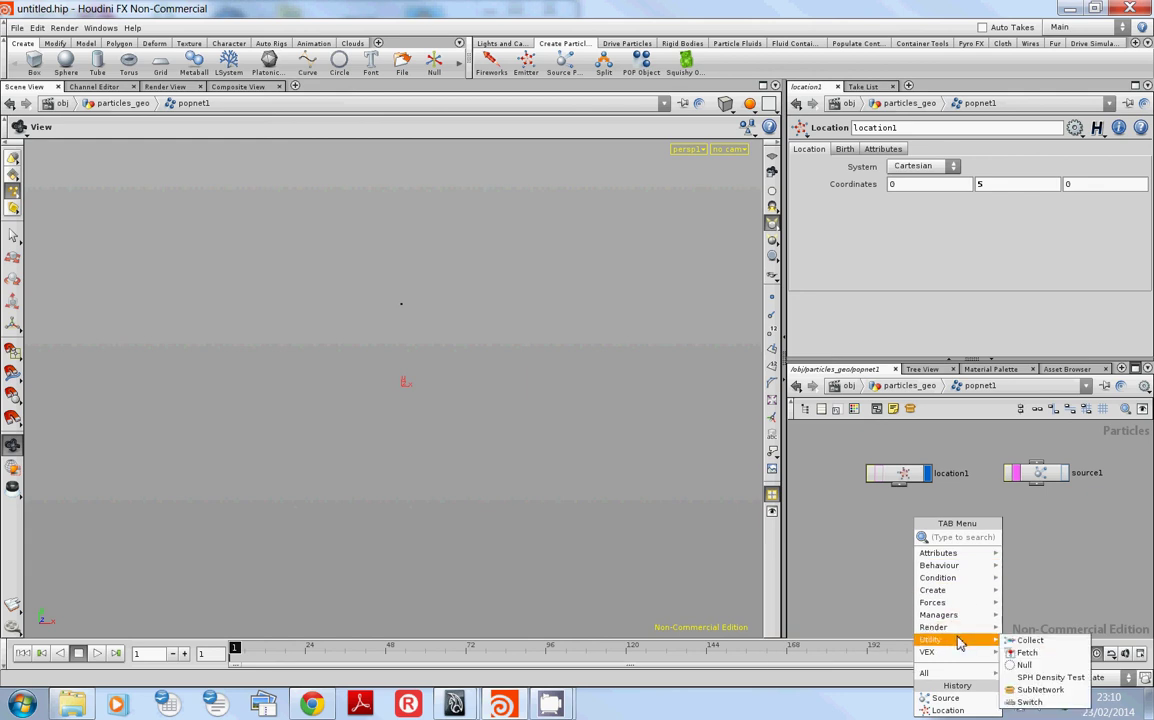
{"action": "left_click", "coordinate": [1028, 640]}
{"action": "left_click", "coordinate": [952, 565]}
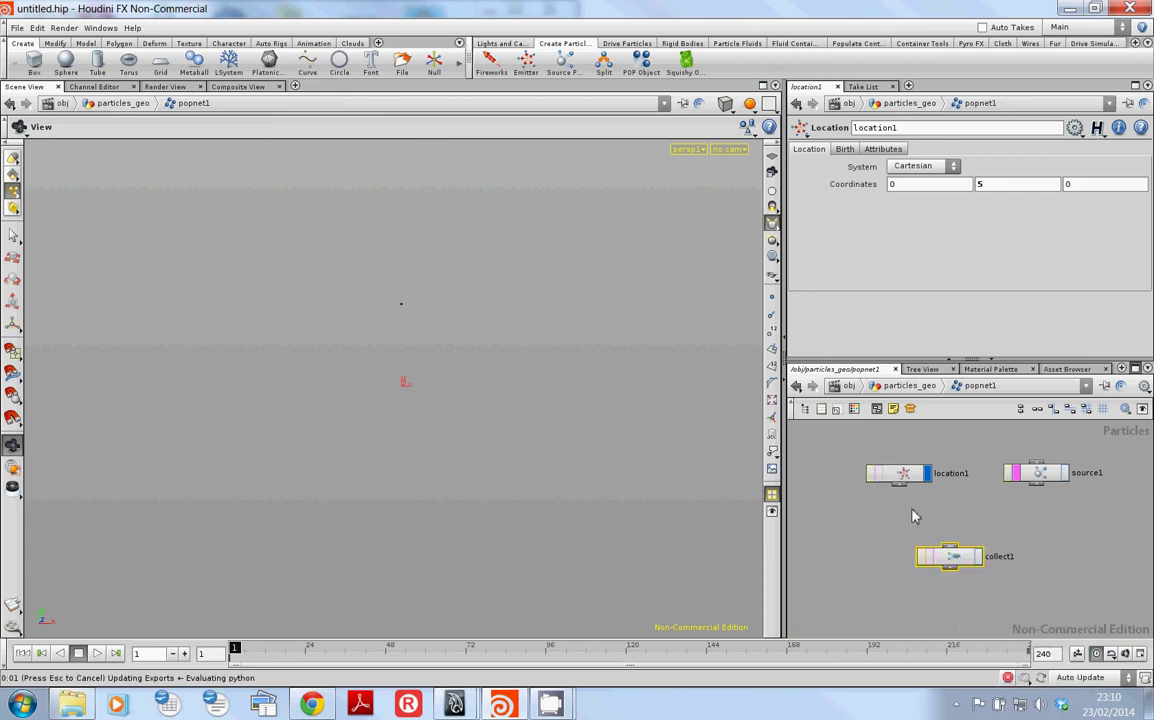
Wire the Location and Source nodes into the Collect node and make Collect the displayed node
{"action": "left_click_drag", "start_coordinate": [899, 485], "coordinate": [949, 546]}
{"action": "left_click", "coordinate": [1037, 472]}
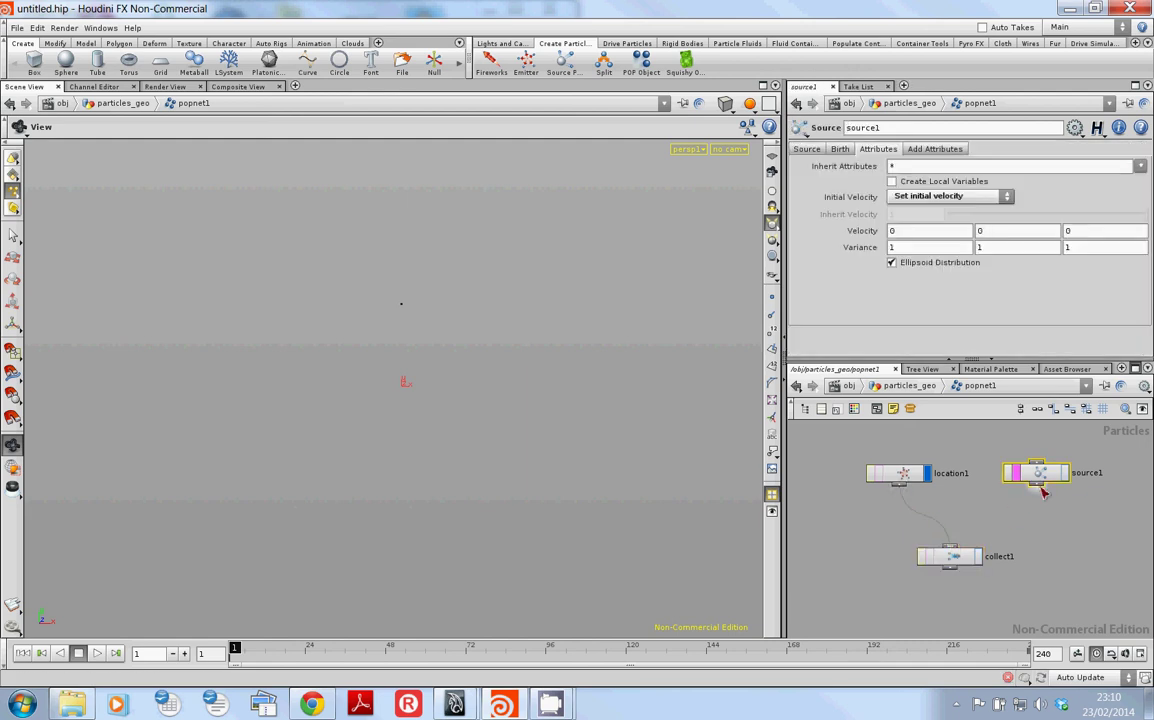
{"action": "left_click_drag", "start_coordinate": [1036, 485], "coordinate": [951, 547]}
{"action": "left_click", "coordinate": [977, 557]}
Play the combined simulation, inspect the Collect node's input operators and rewind to the first frame
{"action": "key", "text": "Up"}
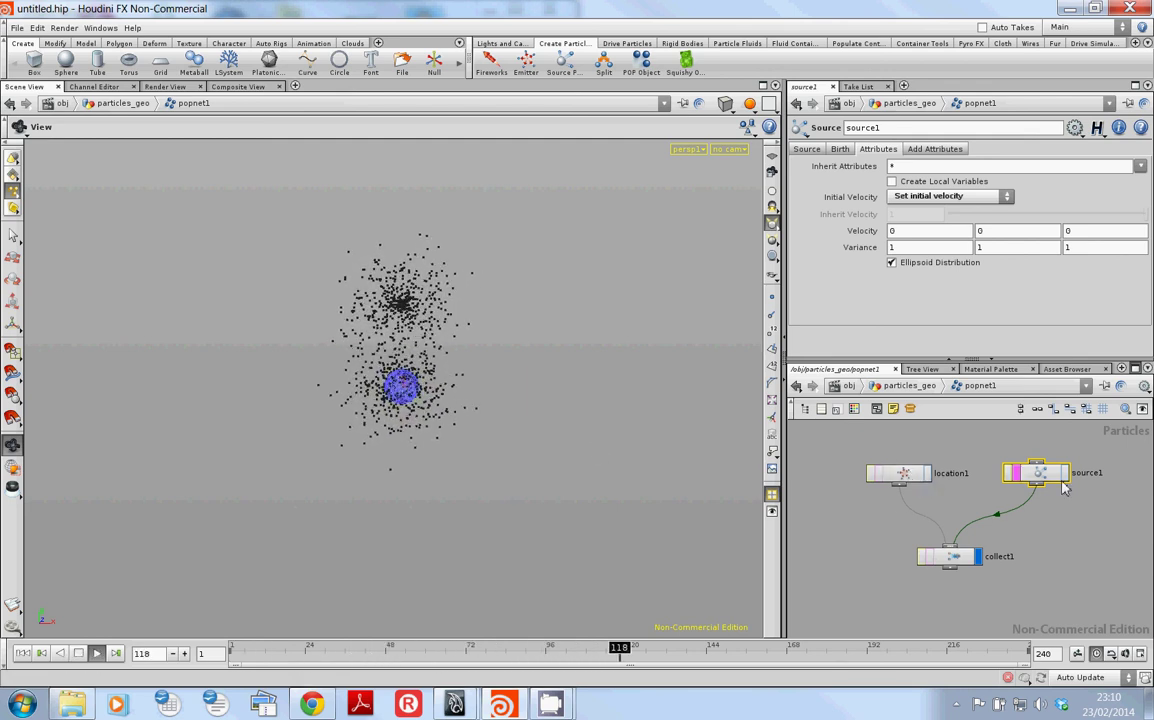
{"action": "left_click", "coordinate": [956, 558]}
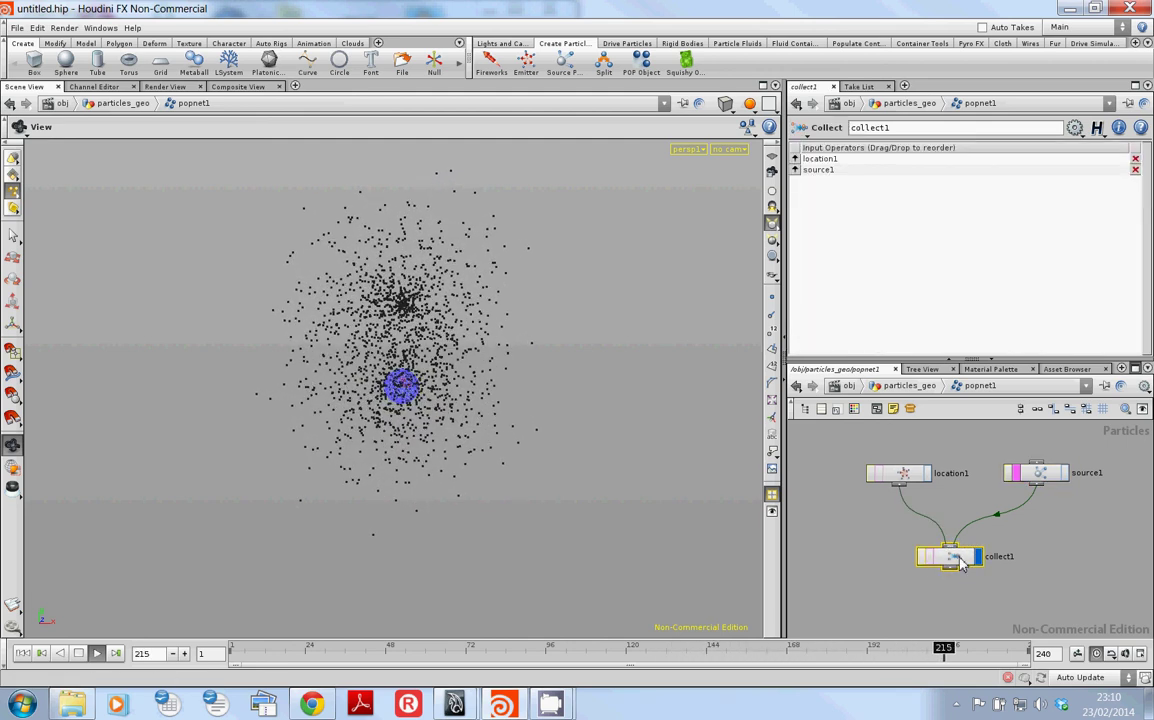
{"action": "left_click", "coordinate": [950, 610]}
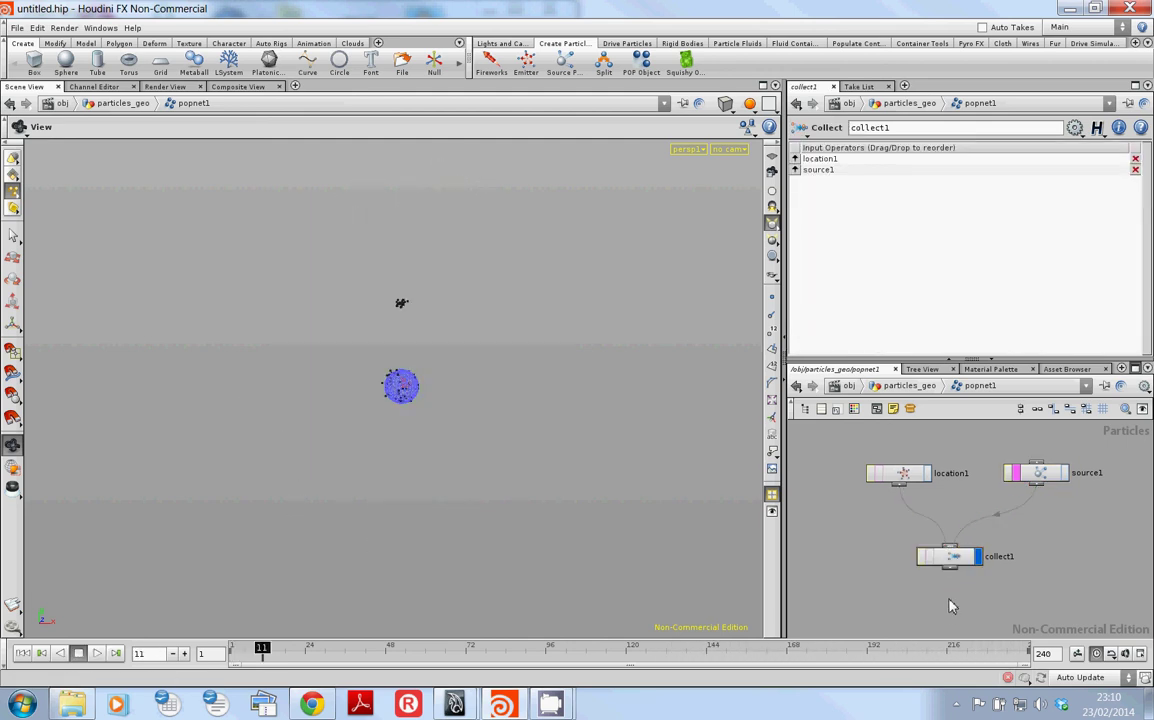
{"action": "left_click", "coordinate": [22, 653]}
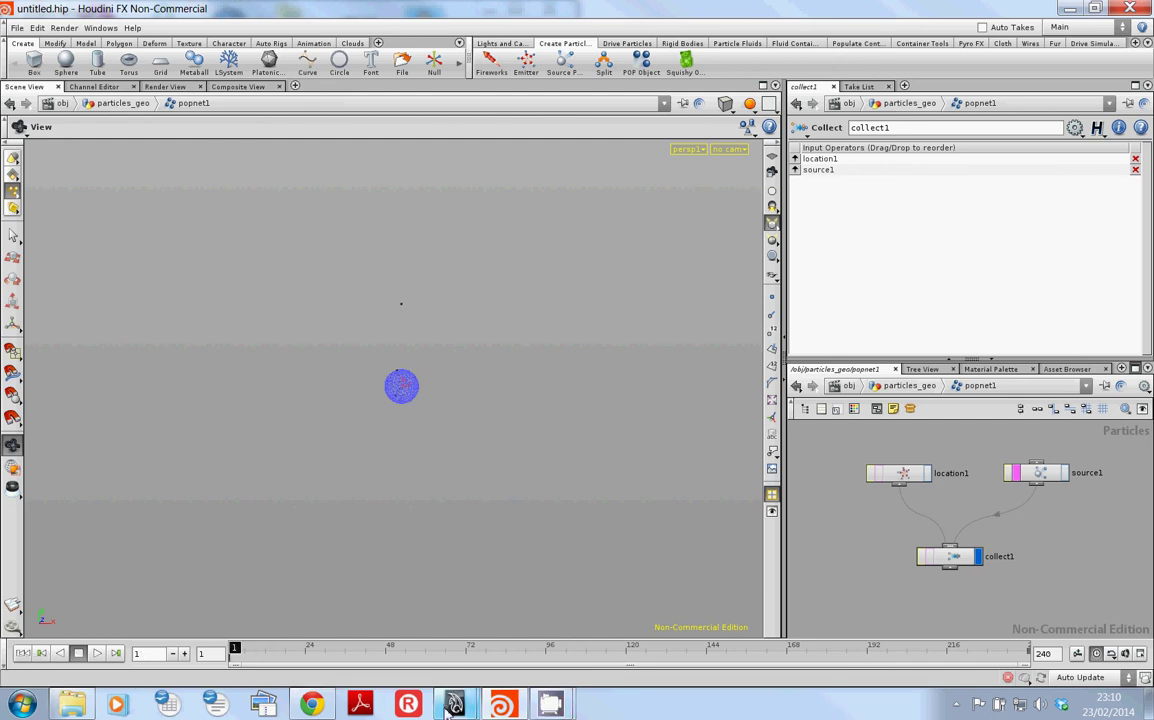
Switch to Chrome and view the beginning of the Maya to Houdini particle conversion course outline
{"action": "left_click", "coordinate": [311, 706]}
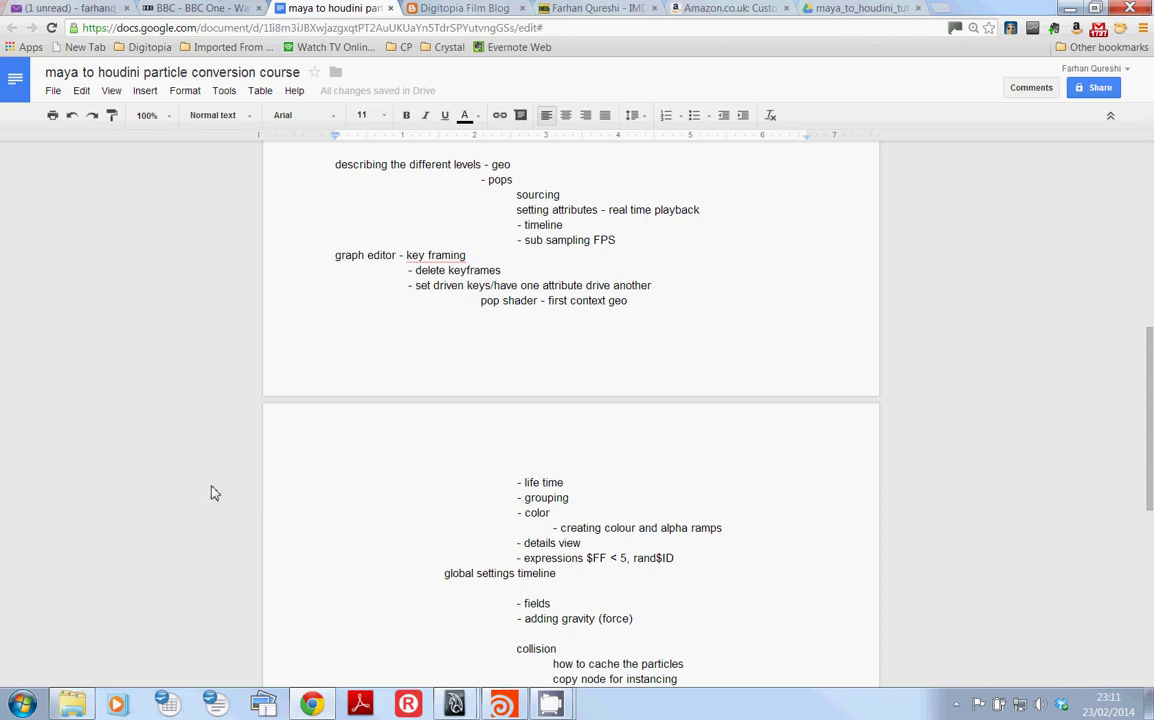
{"action": "scroll", "coordinate": [225, 490], "scroll_direction": "up", "scroll_amount": 5}
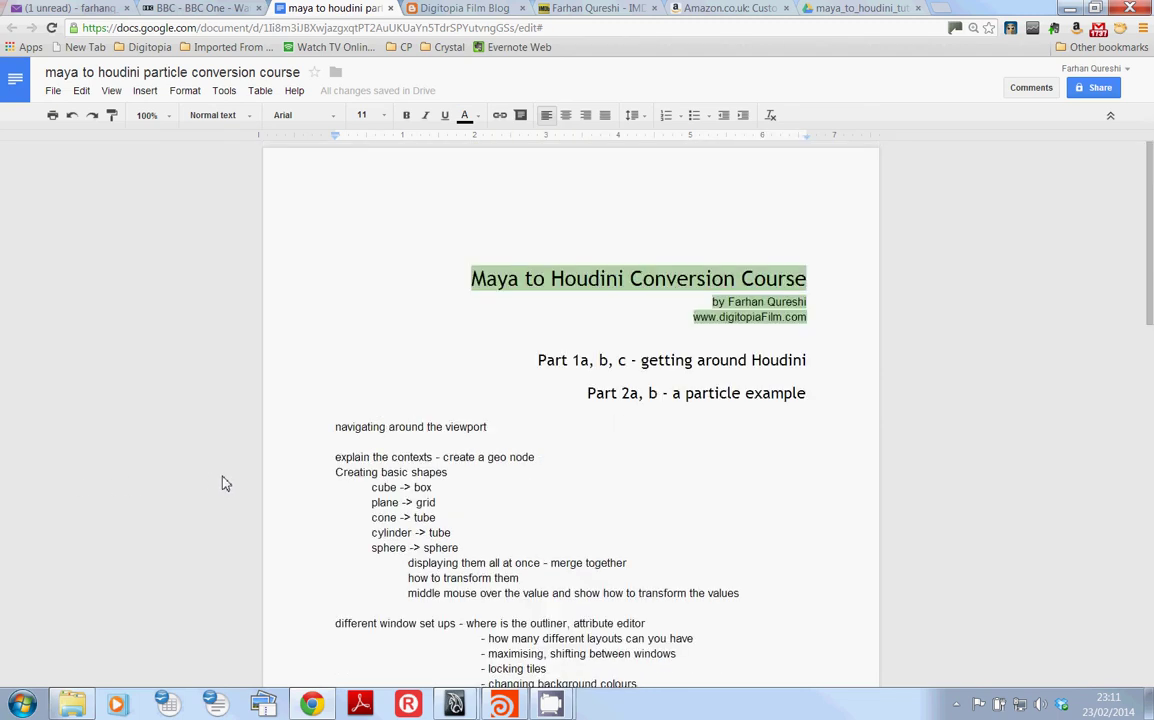